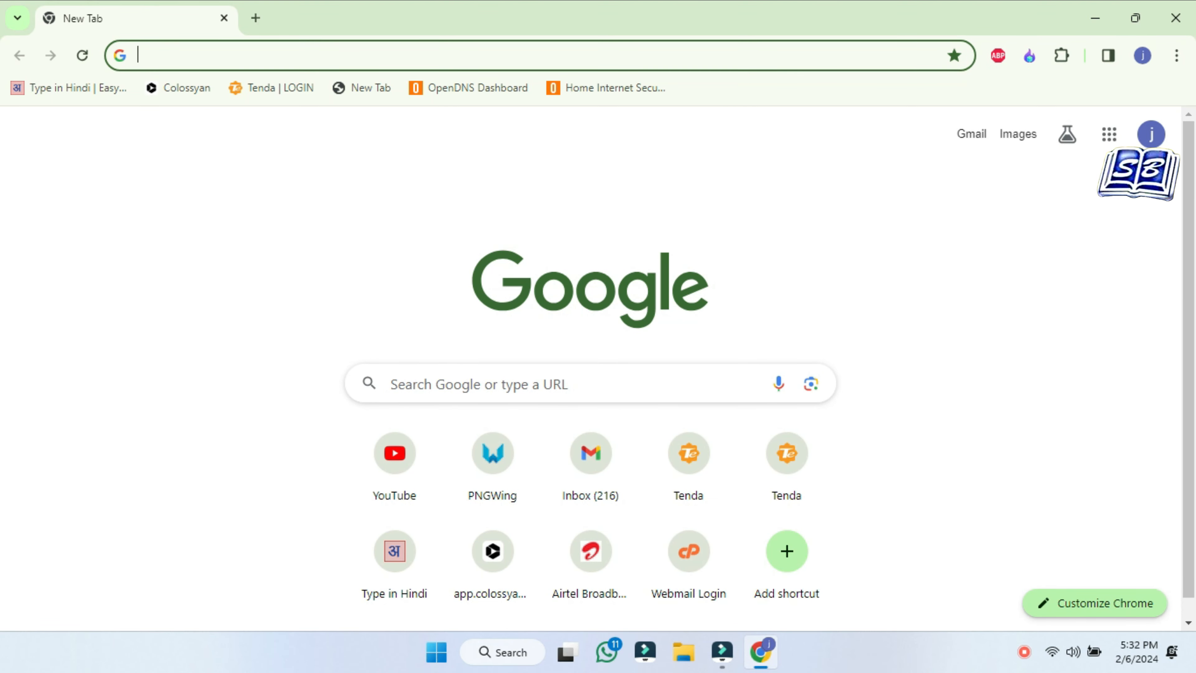
# Start a new search from the address bar of a blank Chrome tab
pyautogui.click(390, 54)
# Search 'open' for OpenDNS, go to Home Internet Security, and start the free OpenDNS Home sign-up
pyautogui.write('open')
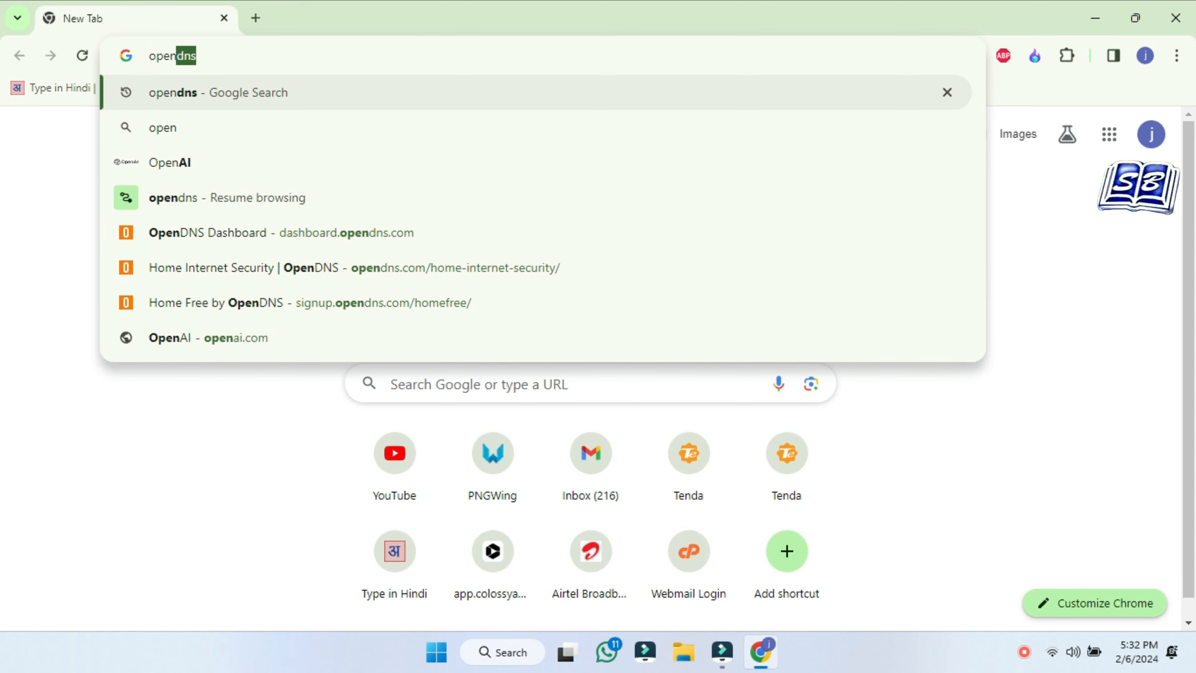
pyautogui.press('Return')
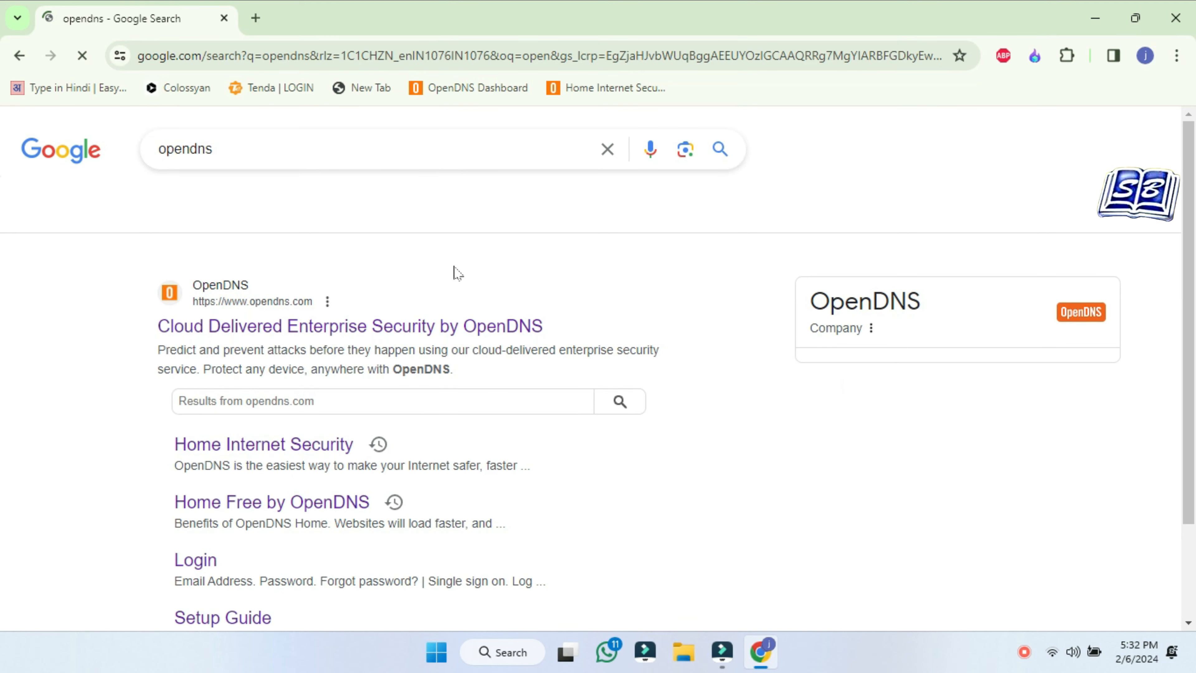
pyautogui.click(282, 447)
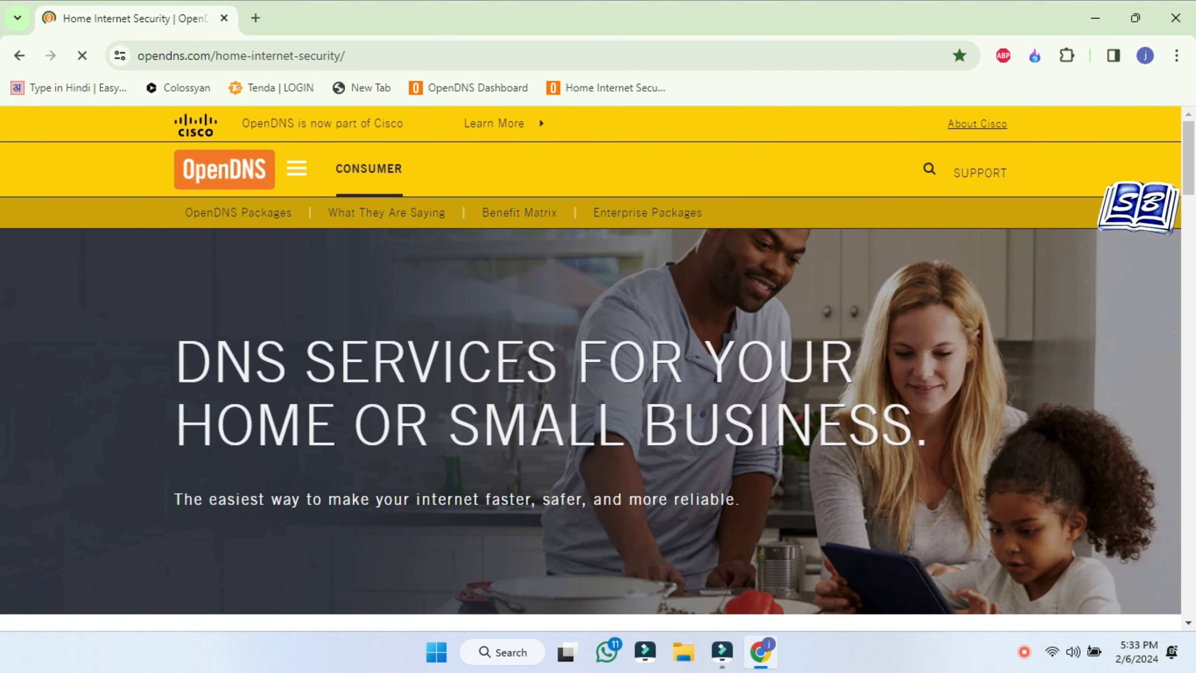
pyautogui.scroll(-10, 792, 304)
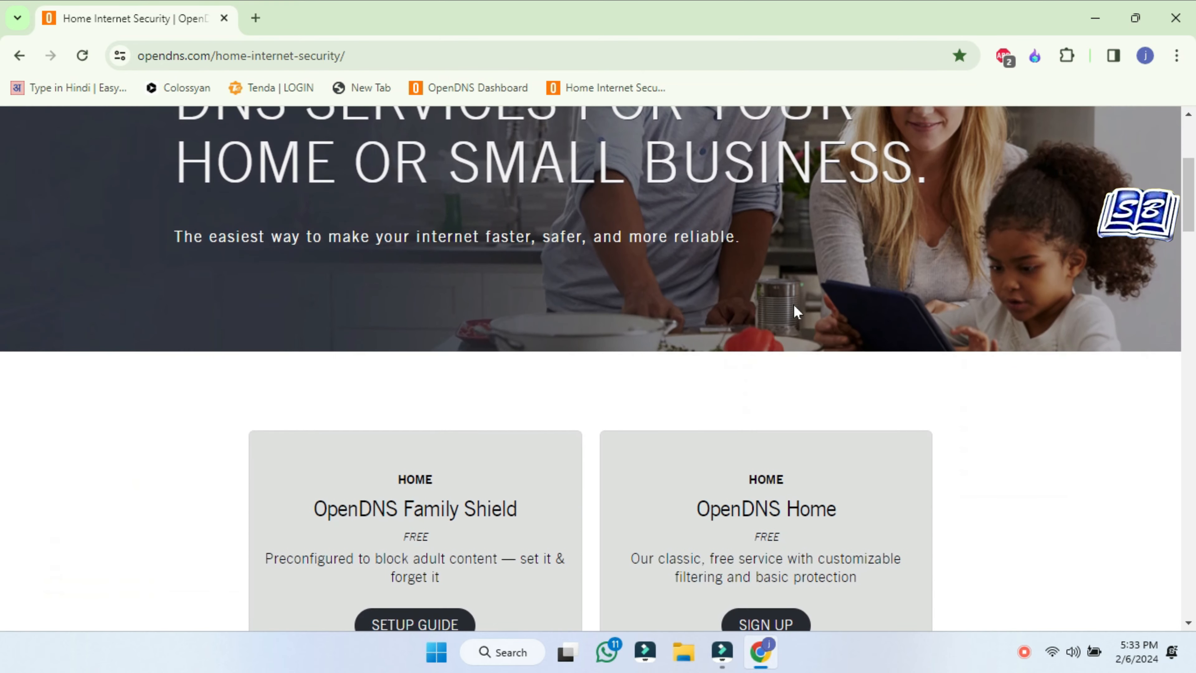
pyautogui.click(766, 365)
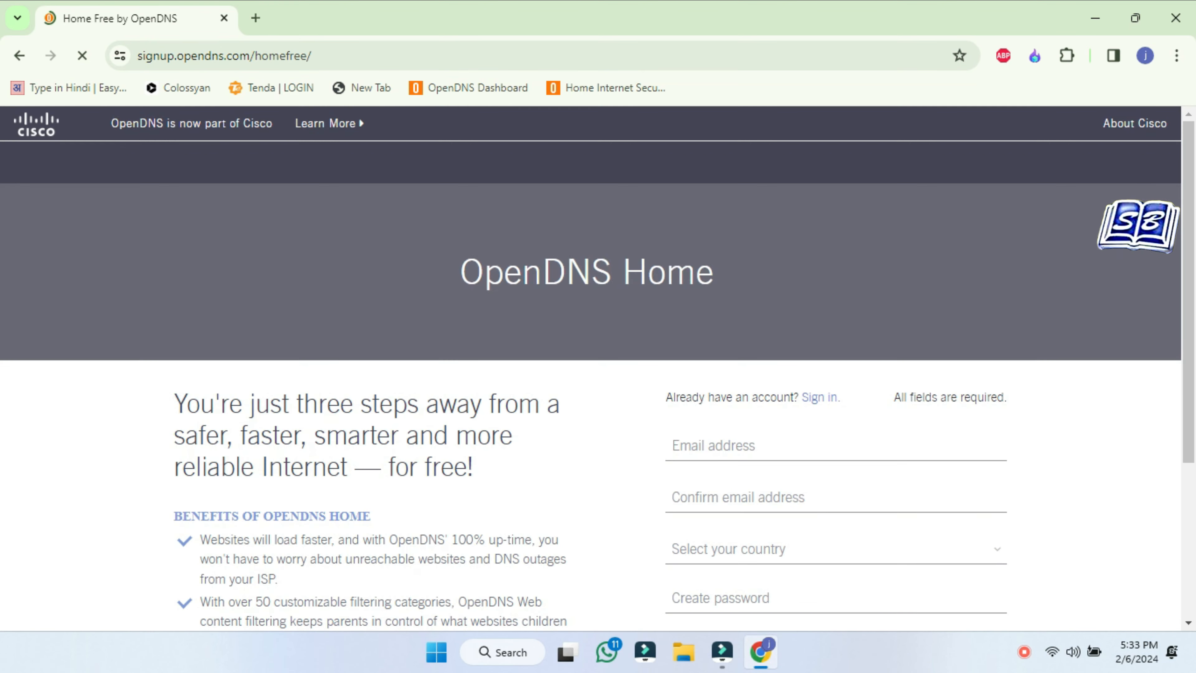
# Fill the Email and Confirm email fields with the saved email address
pyautogui.scroll(-1, 851, 473)
pyautogui.click(799, 404)
pyautogui.click(890, 477)
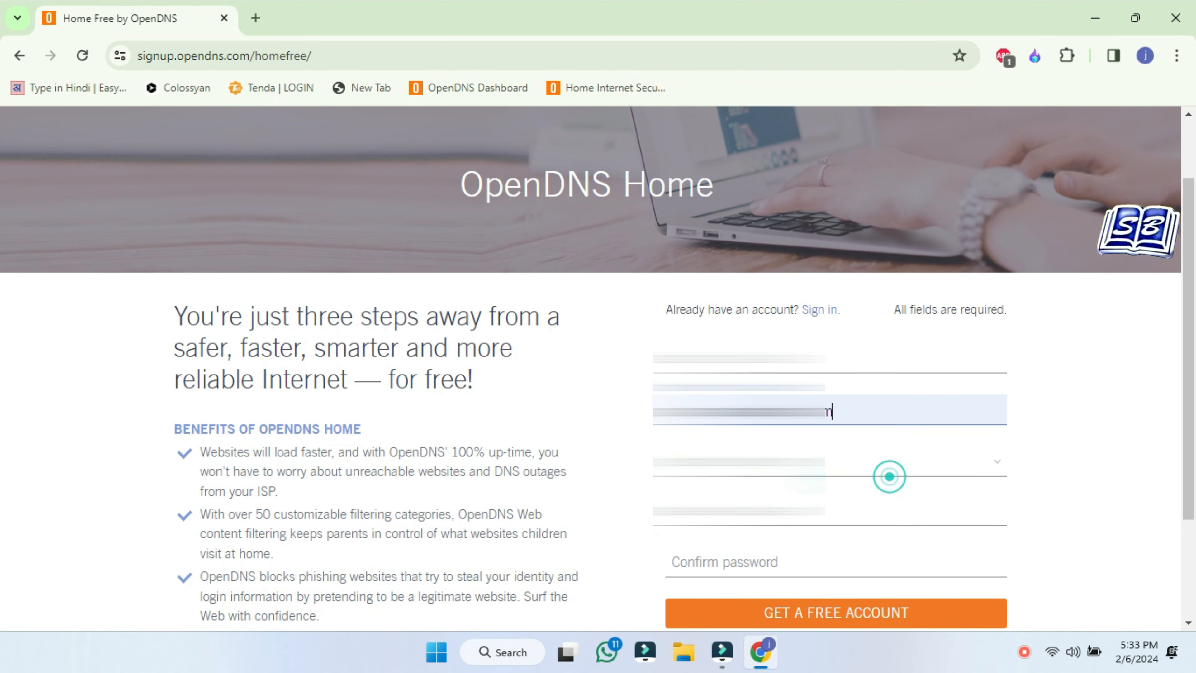
pyautogui.click(832, 361)
pyautogui.click(835, 516)
# Choose India from the country list
pyautogui.click(790, 458)
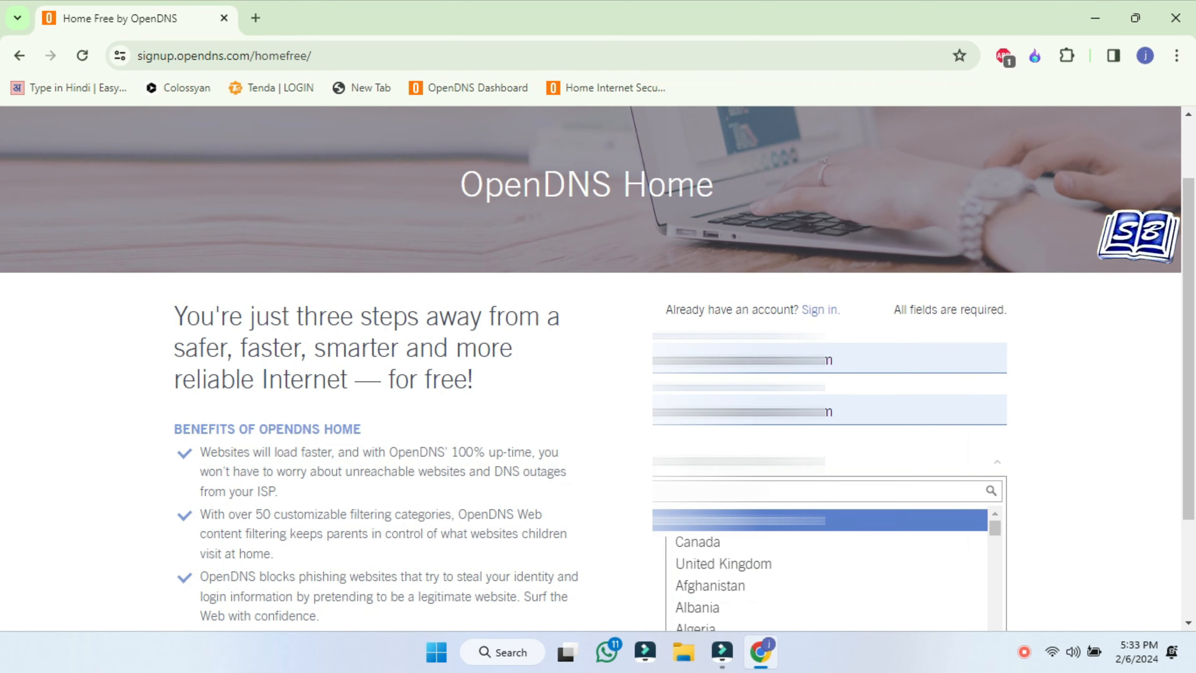
pyautogui.write('i')
pyautogui.scroll(-4, 806, 555)
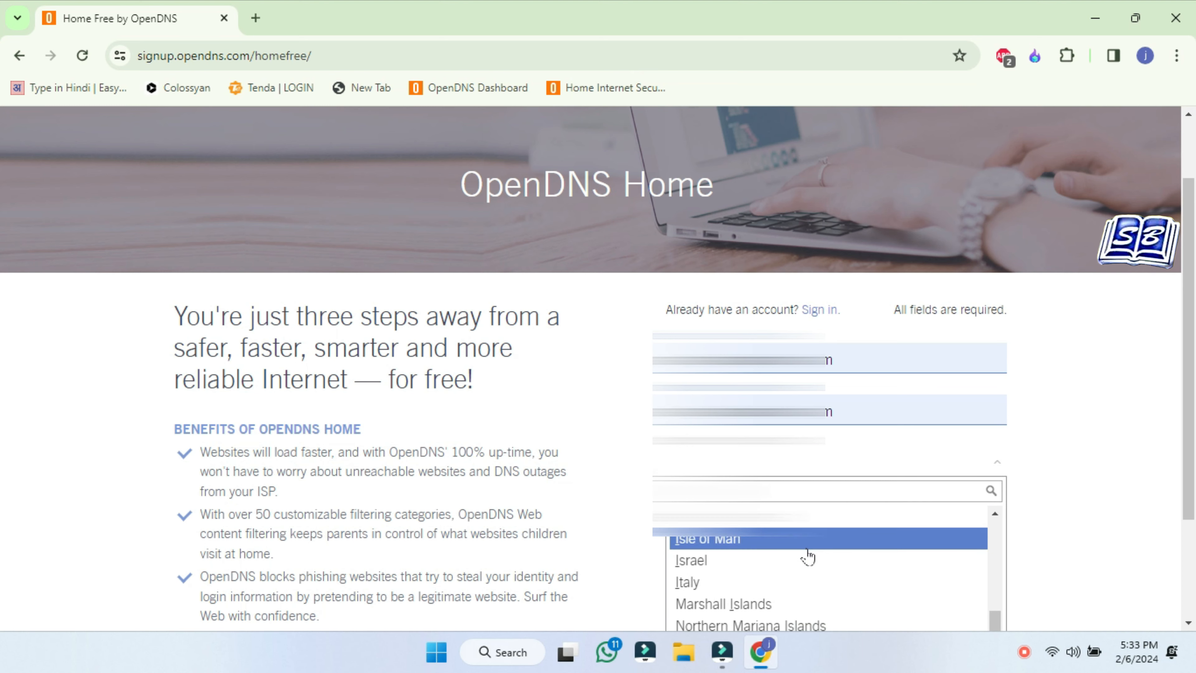
pyautogui.scroll(1, 772, 547)
pyautogui.click(756, 545)
# Enter the account password and confirm it
pyautogui.scroll(-1, 756, 542)
pyautogui.click(754, 423)
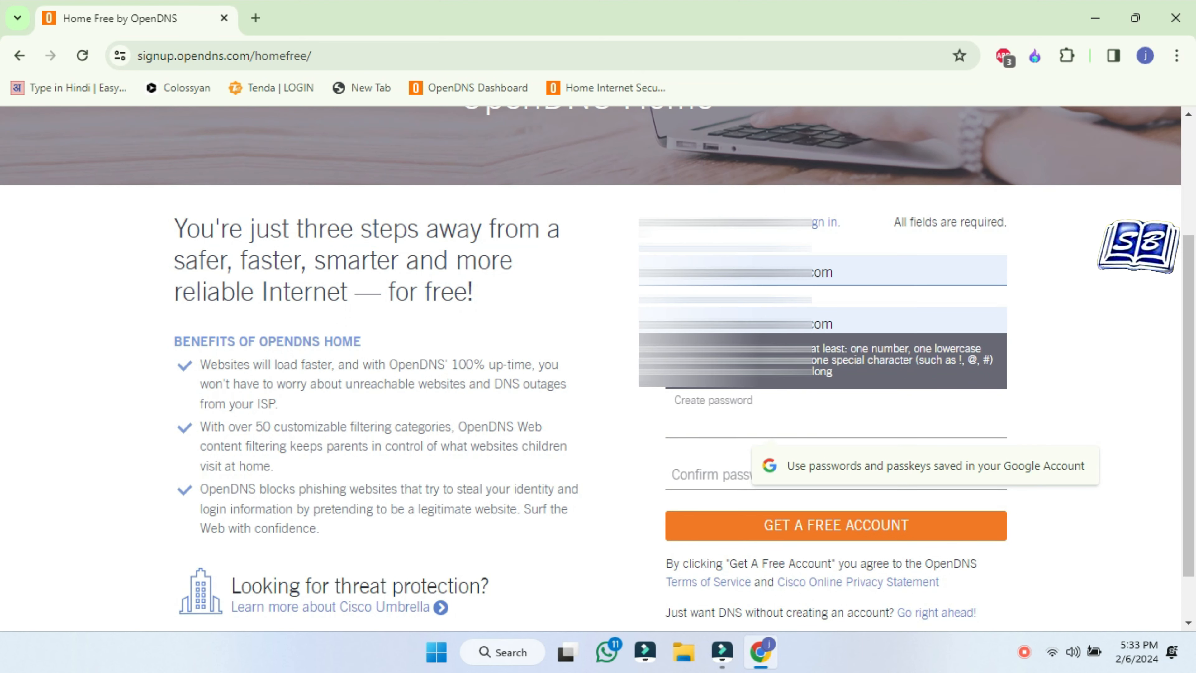
pyautogui.write('•')
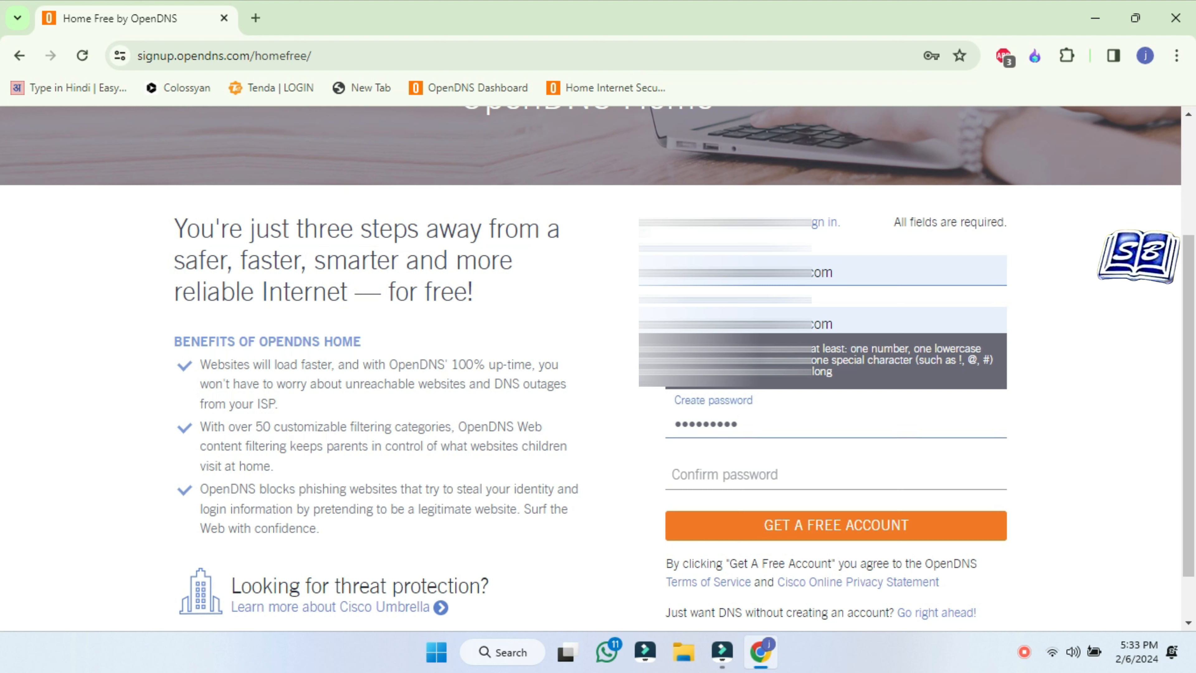
pyautogui.click(721, 477)
pyautogui.write('••')
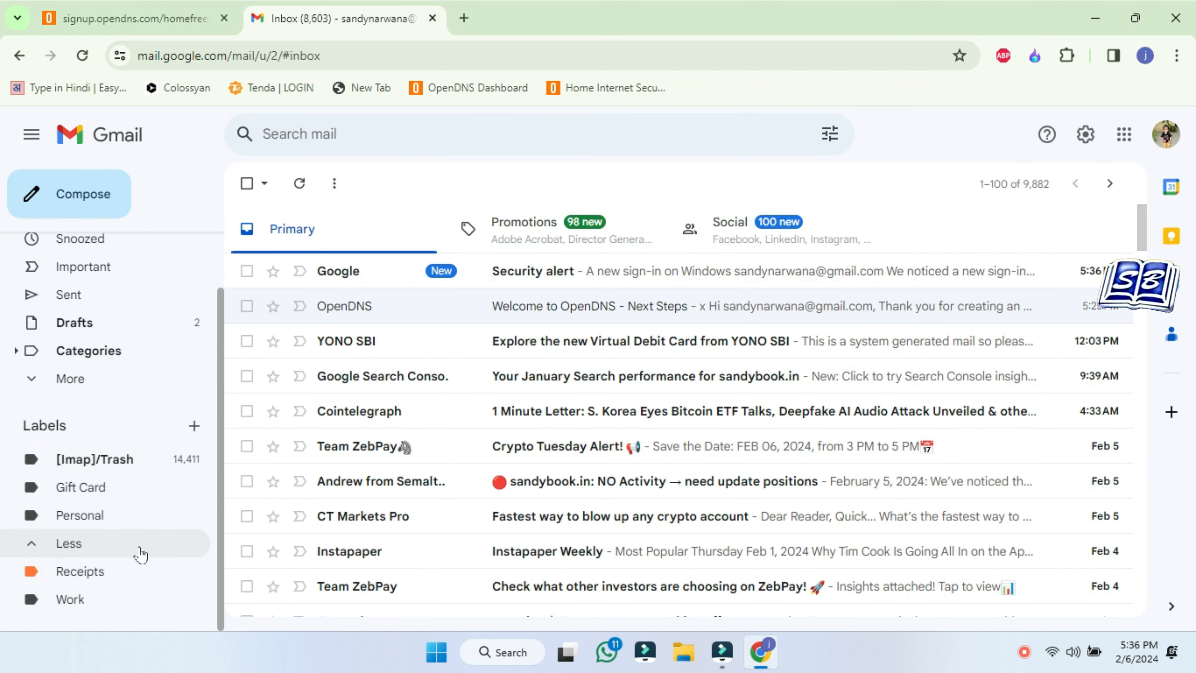
# Open the OpenDNS 'Confirm your registration' email in Gmail's Spam and follow its dashboard link
pyautogui.scroll(2, 136, 484)
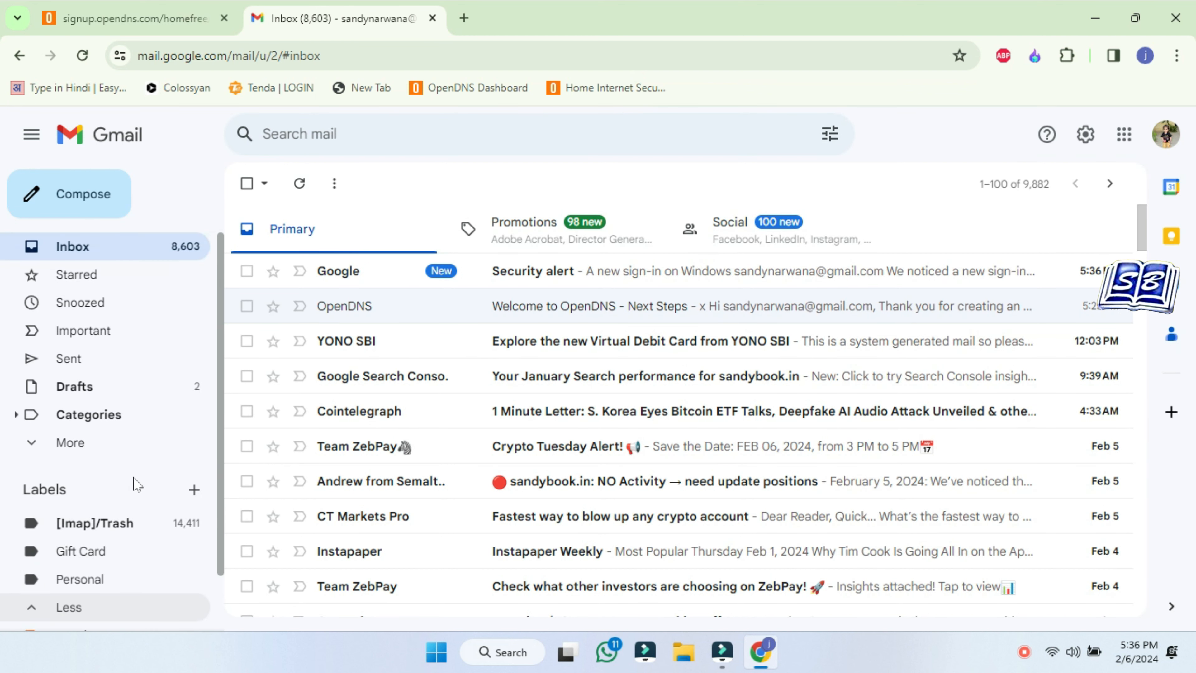
pyautogui.scroll(-2, 125, 461)
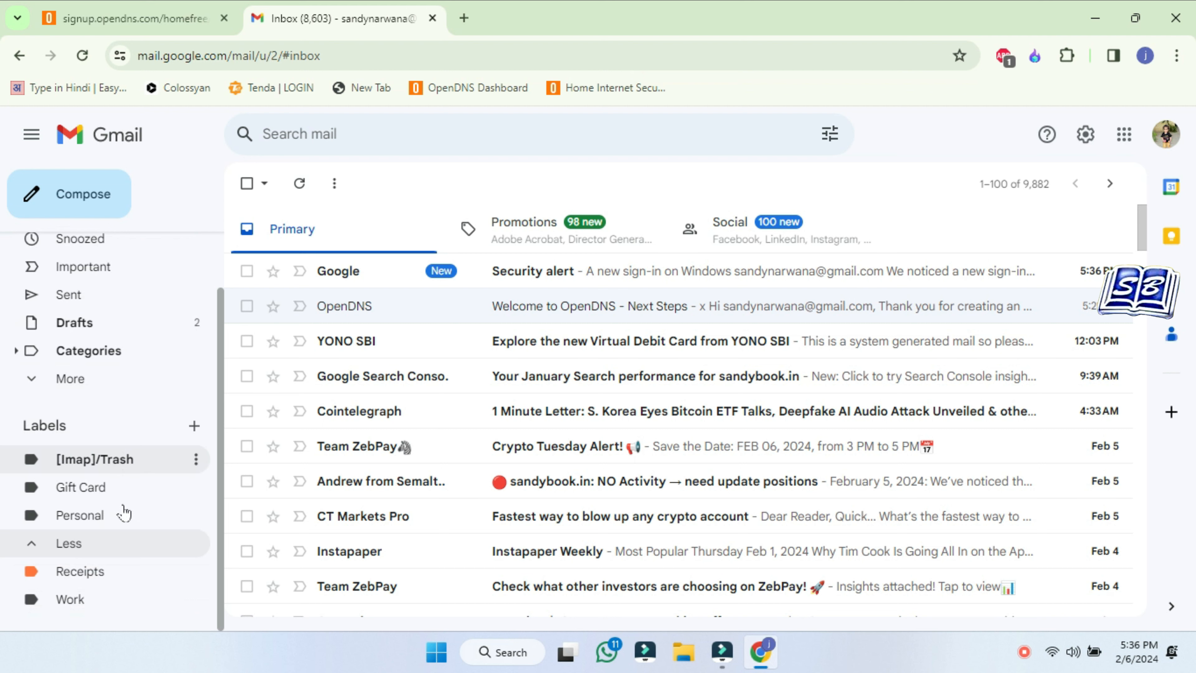
pyautogui.click(29, 379)
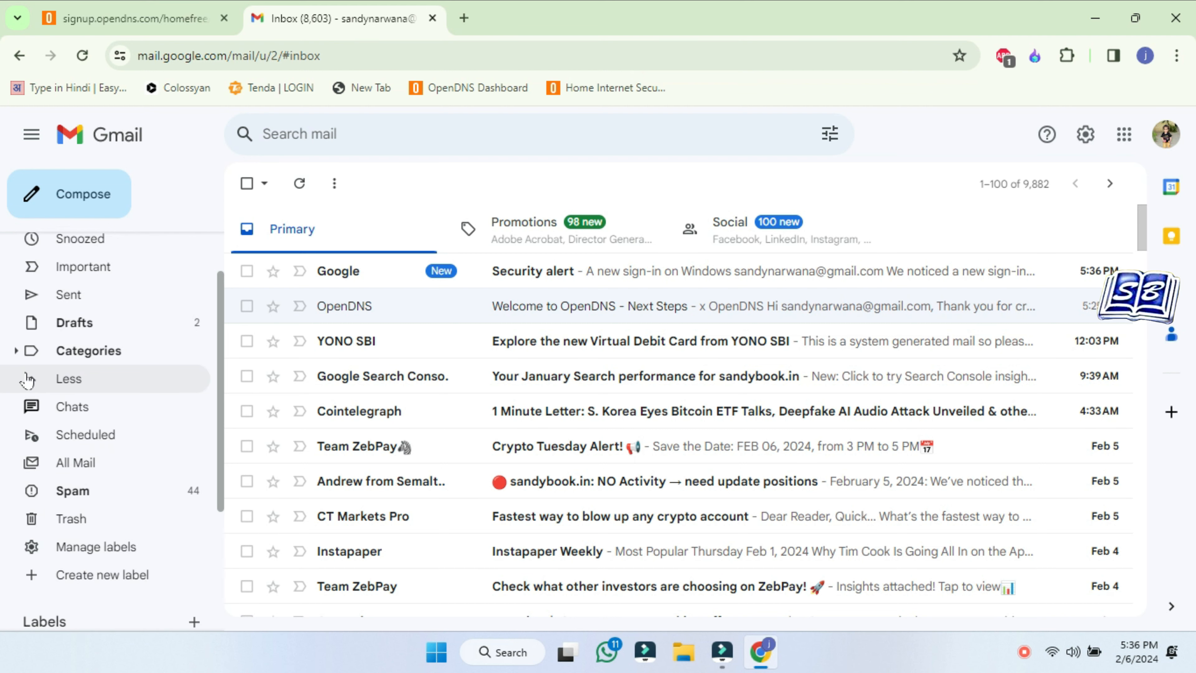
pyautogui.click(79, 490)
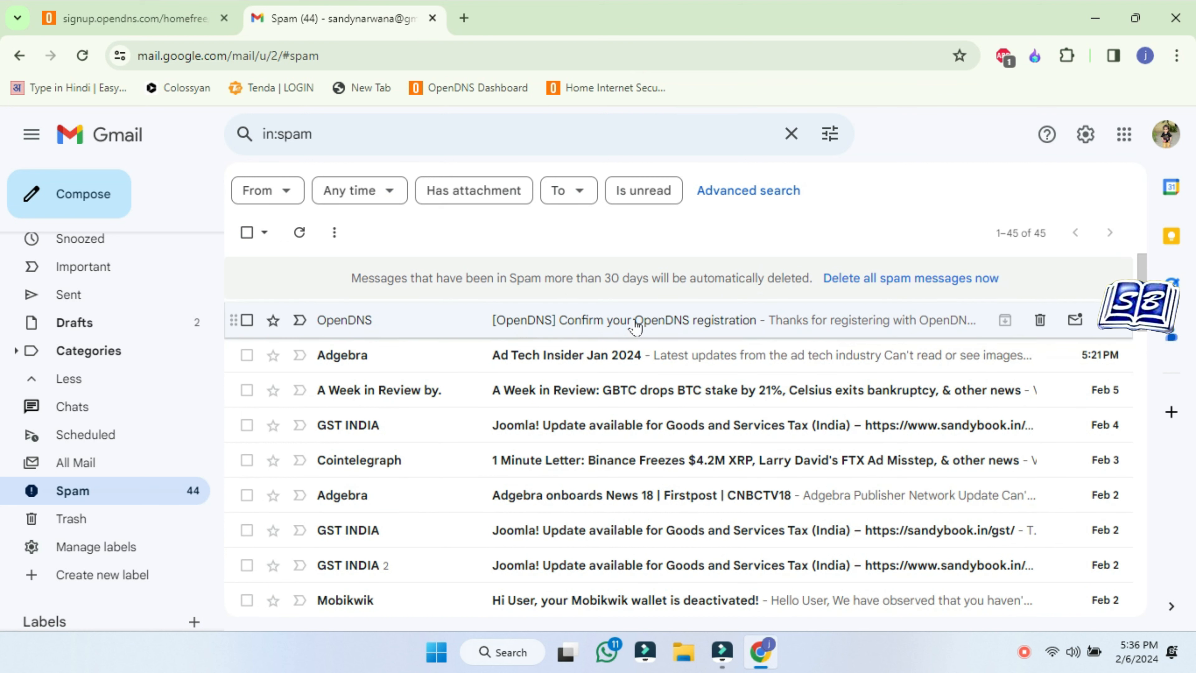
pyautogui.click(636, 325)
pyautogui.scroll(-3, 634, 324)
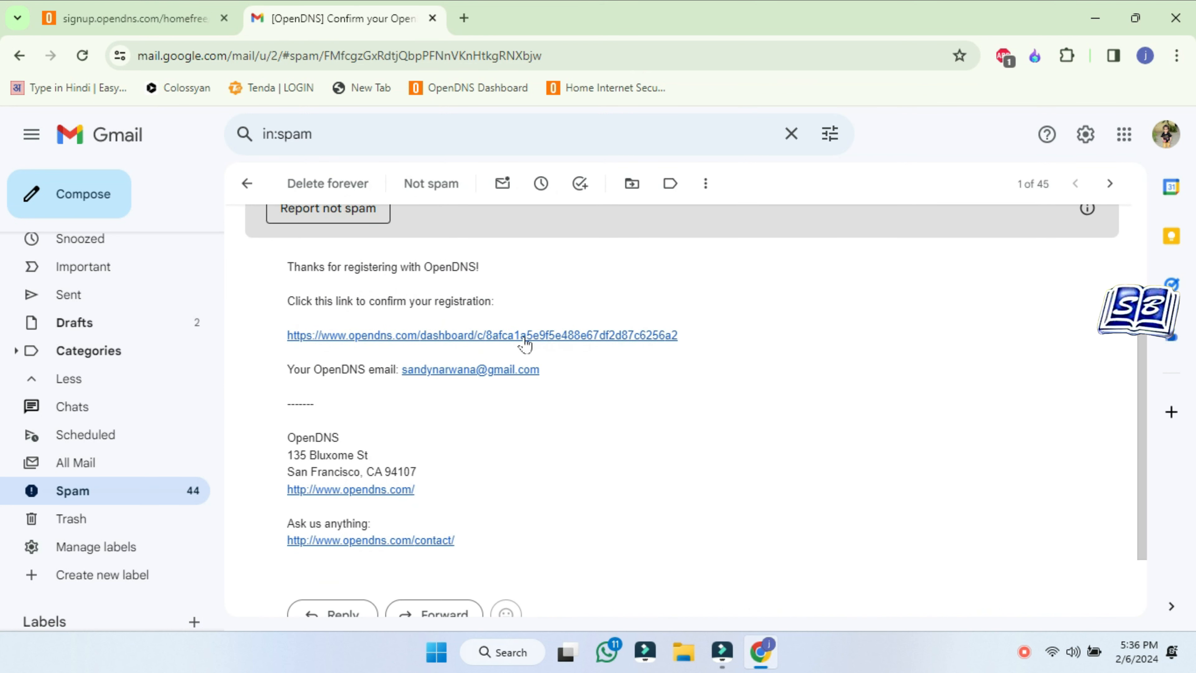
pyautogui.click(550, 336)
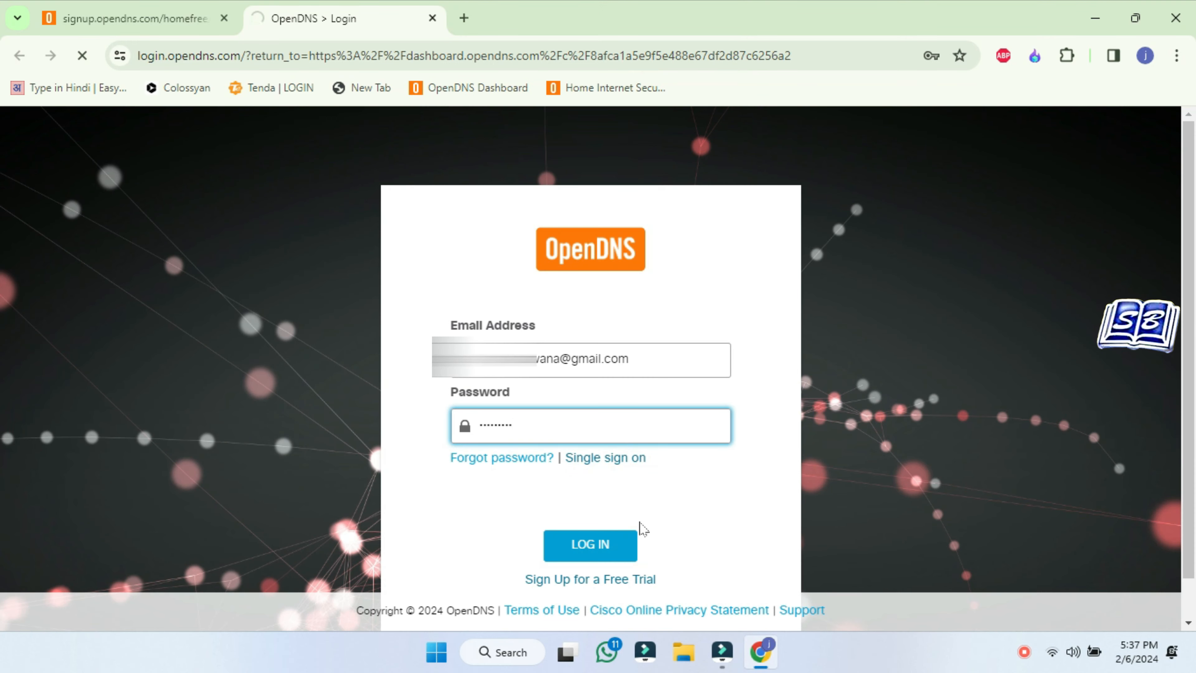
# Log in and add the current IP as a dynamic network named Home
pyautogui.click(602, 549)
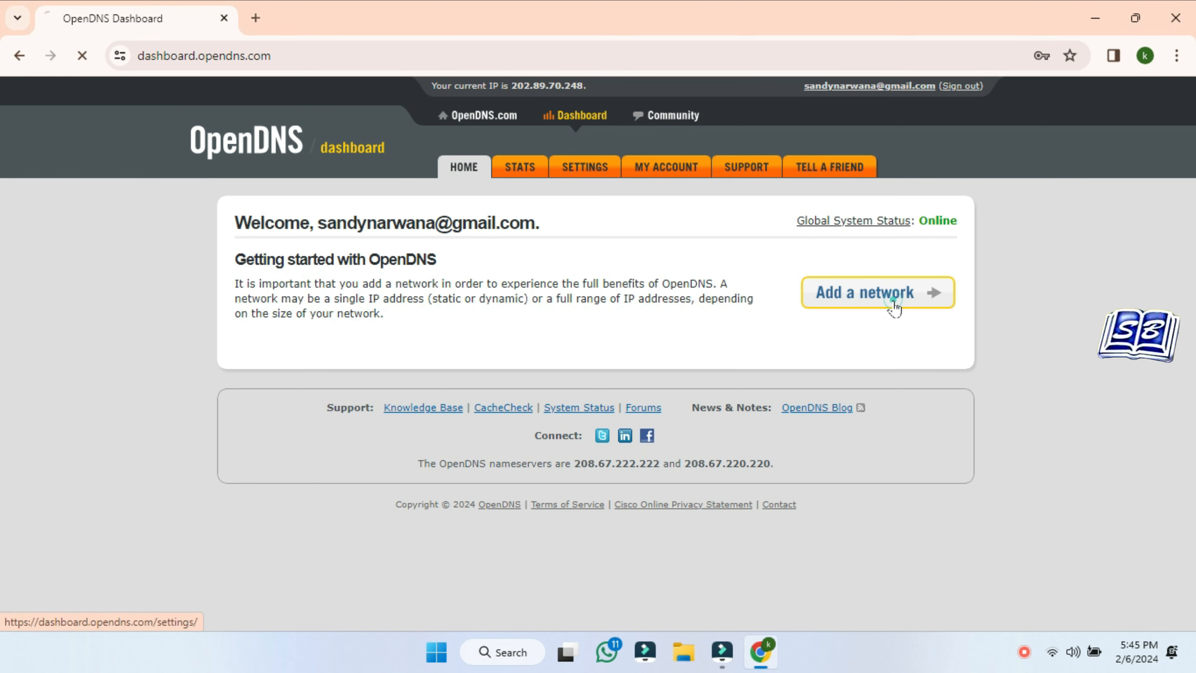
pyautogui.click(893, 307)
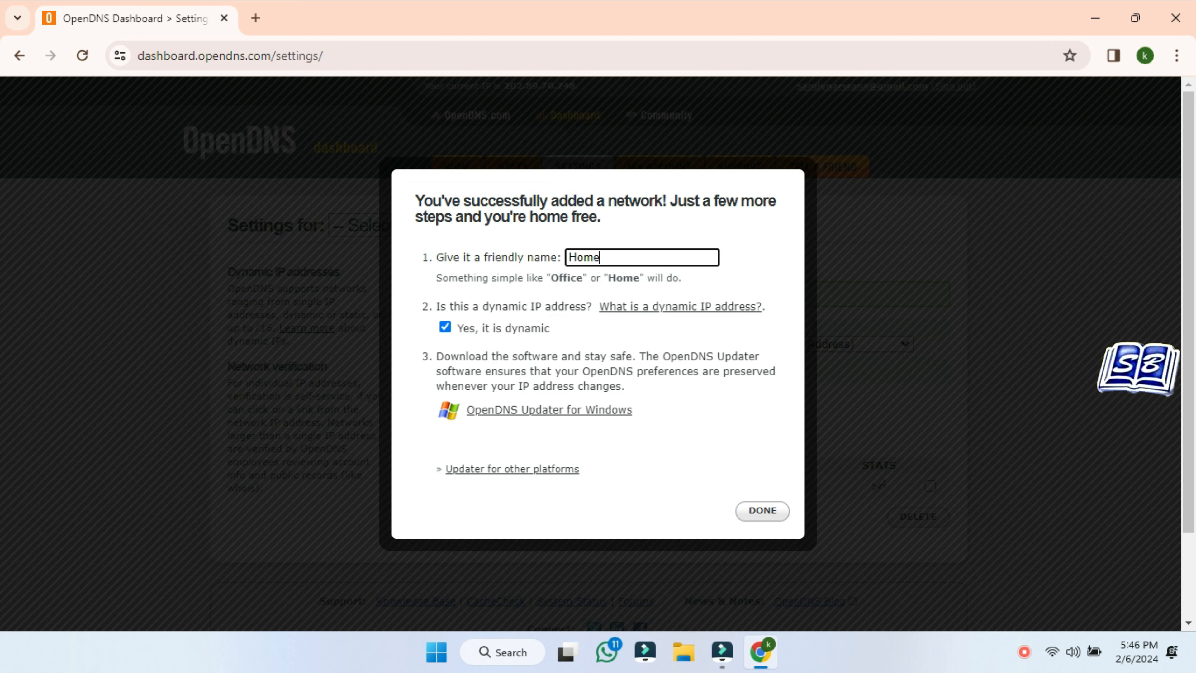
pyautogui.click(763, 511)
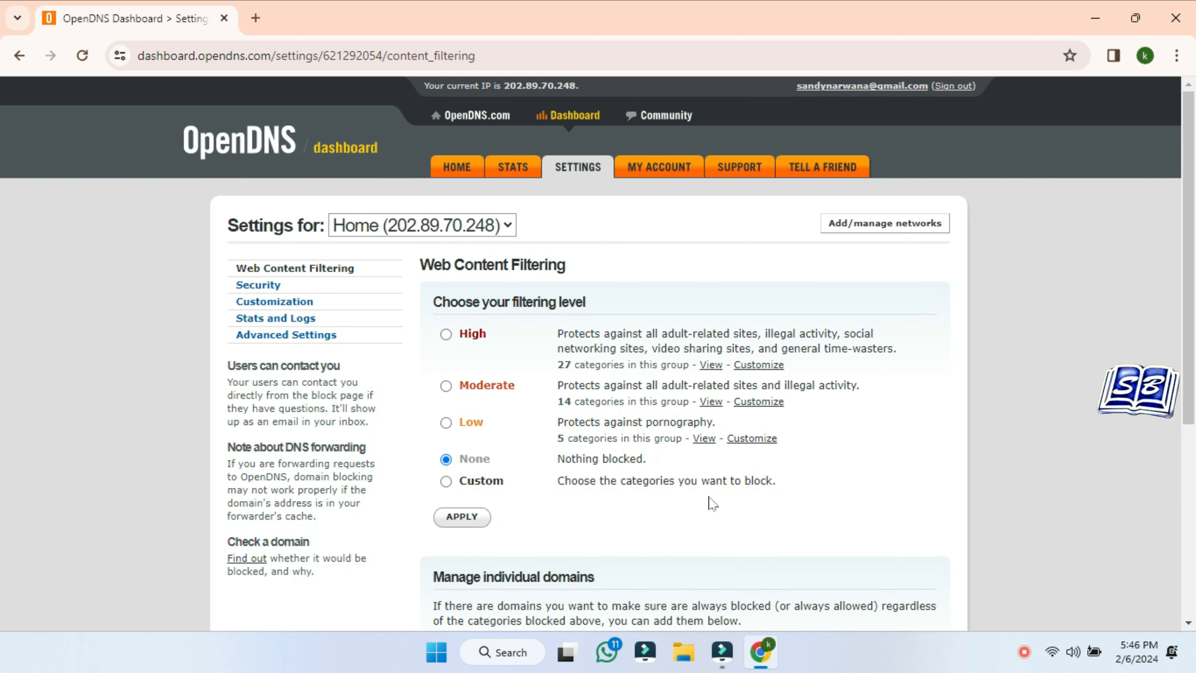
# Apply Moderate web filtering and enable blocking of internal IP addresses under Security
pyautogui.click(445, 386)
pyautogui.click(466, 517)
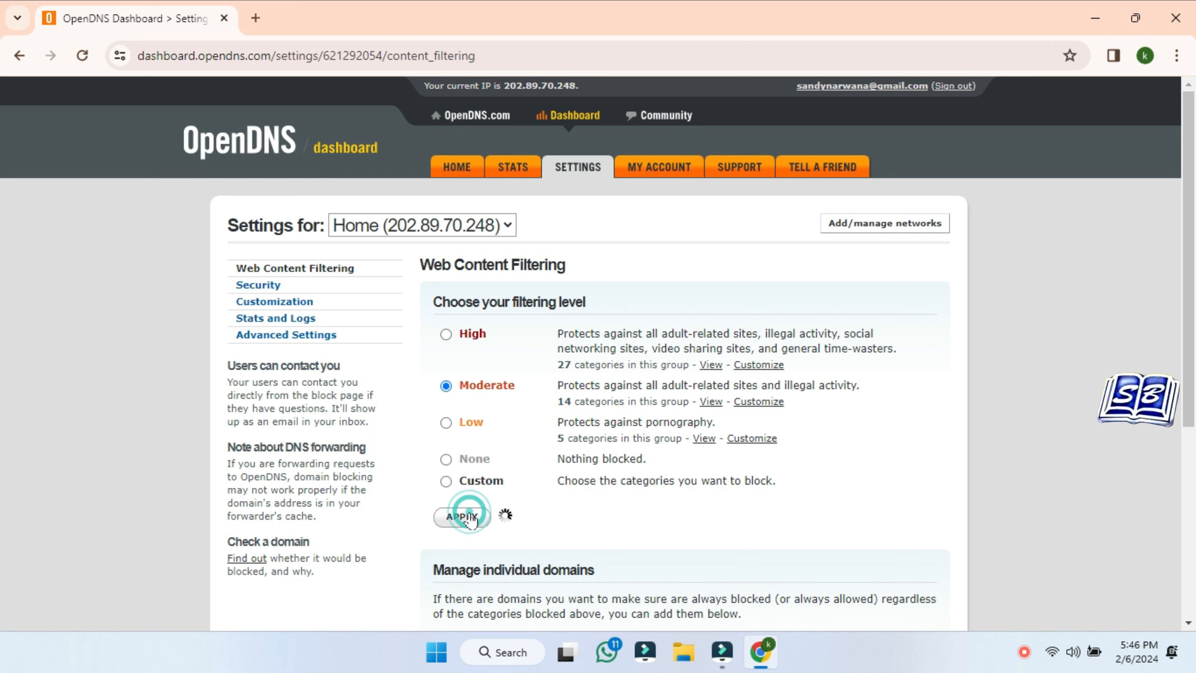
pyautogui.click(270, 287)
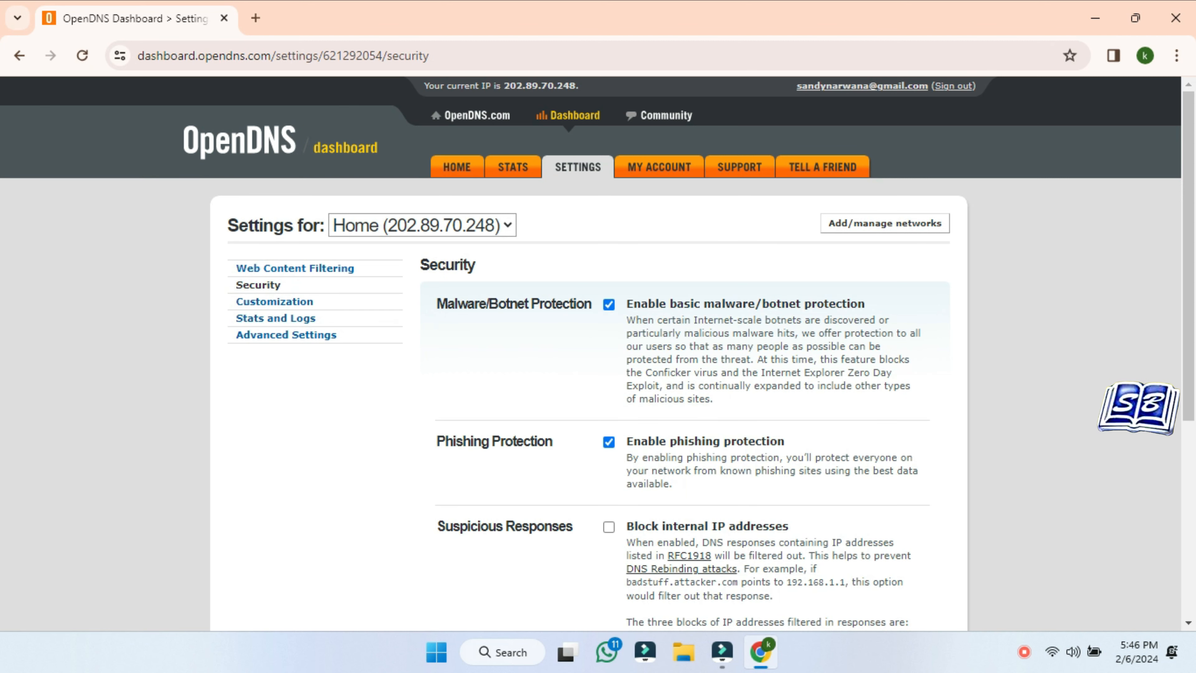
pyautogui.scroll(-2, 696, 502)
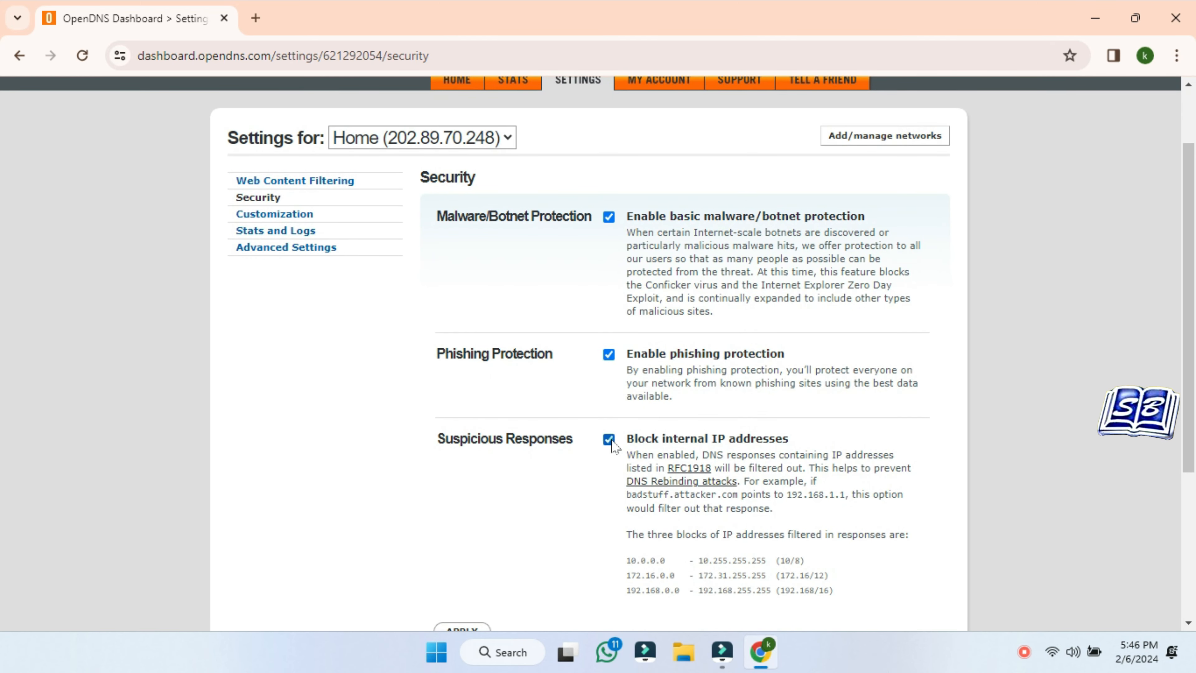
pyautogui.scroll(-5, 729, 476)
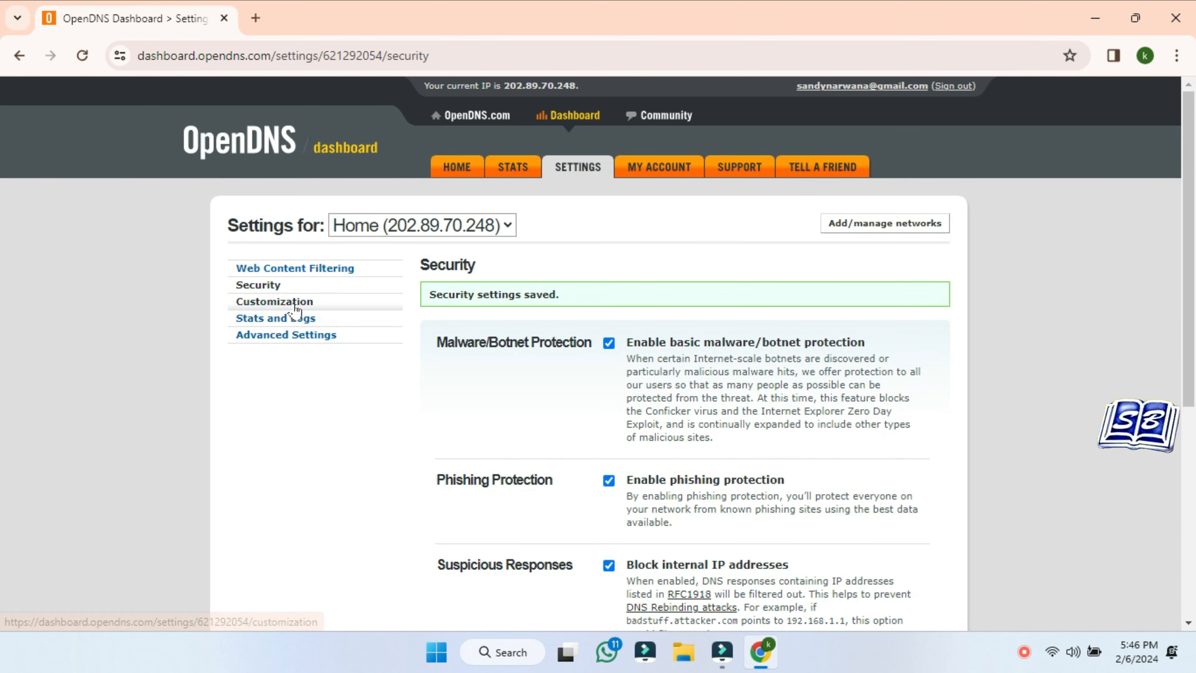
pyautogui.click(278, 302)
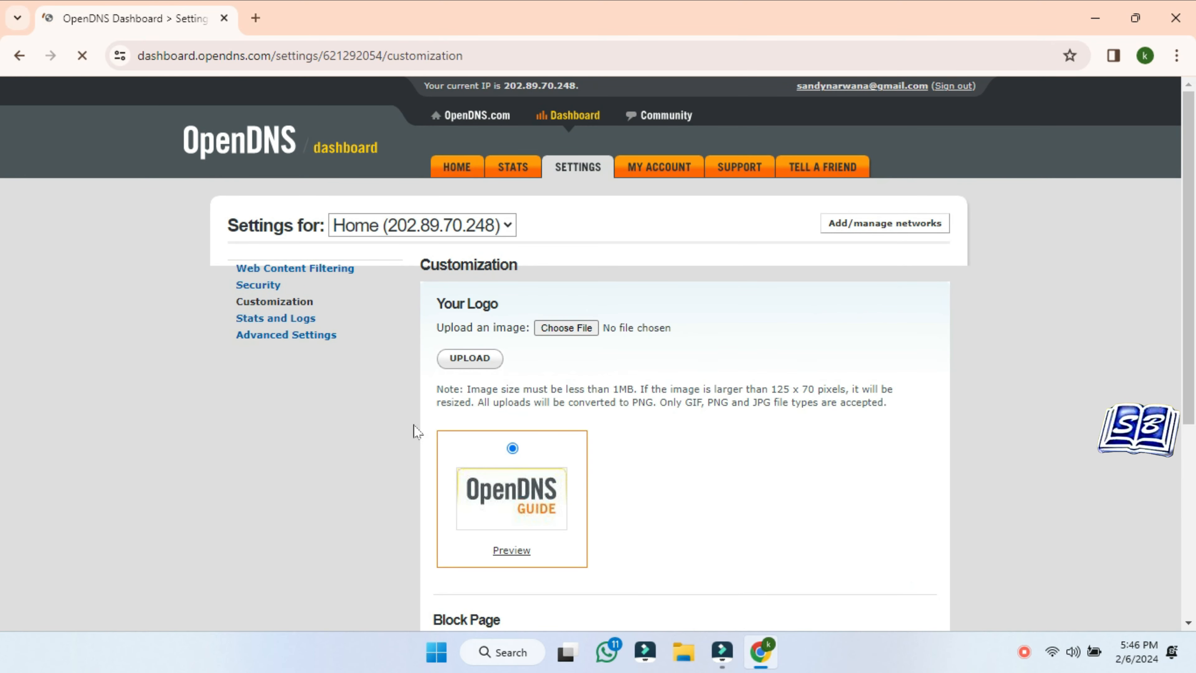
# Enable and save stats and logs for the Home network
pyautogui.scroll(-6, 659, 426)
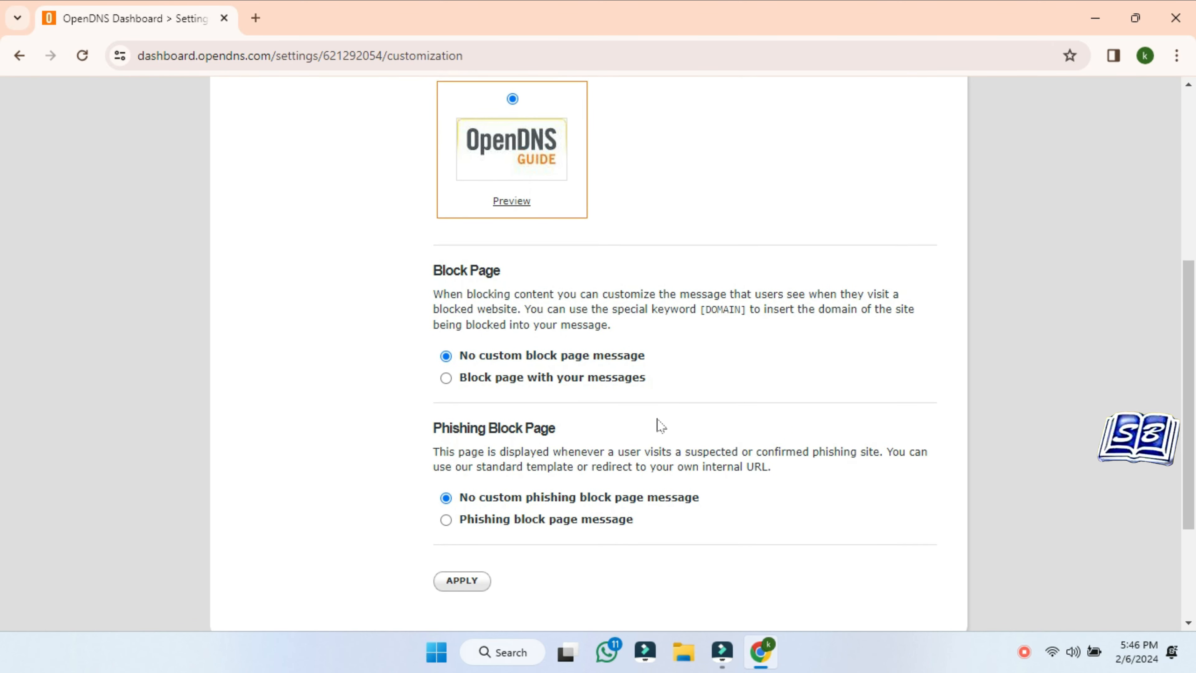
pyautogui.scroll(4, 659, 427)
pyautogui.scroll(-4, 660, 427)
pyautogui.scroll(-1, 659, 425)
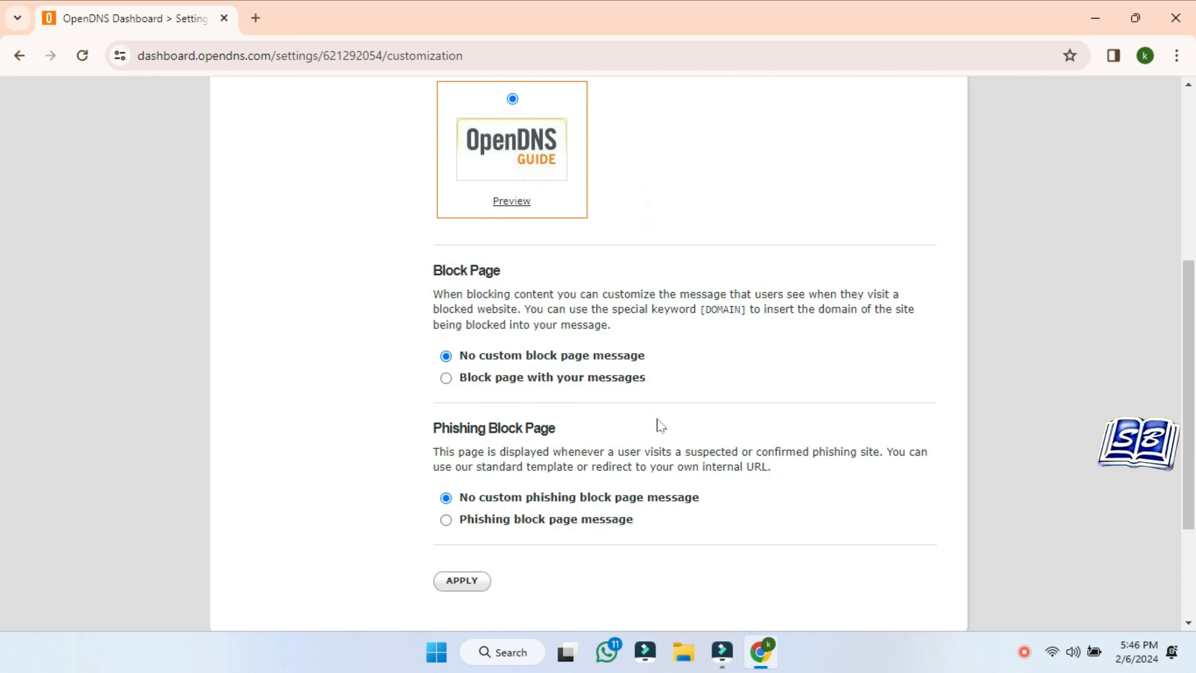
pyautogui.scroll(7, 657, 425)
pyautogui.click(288, 319)
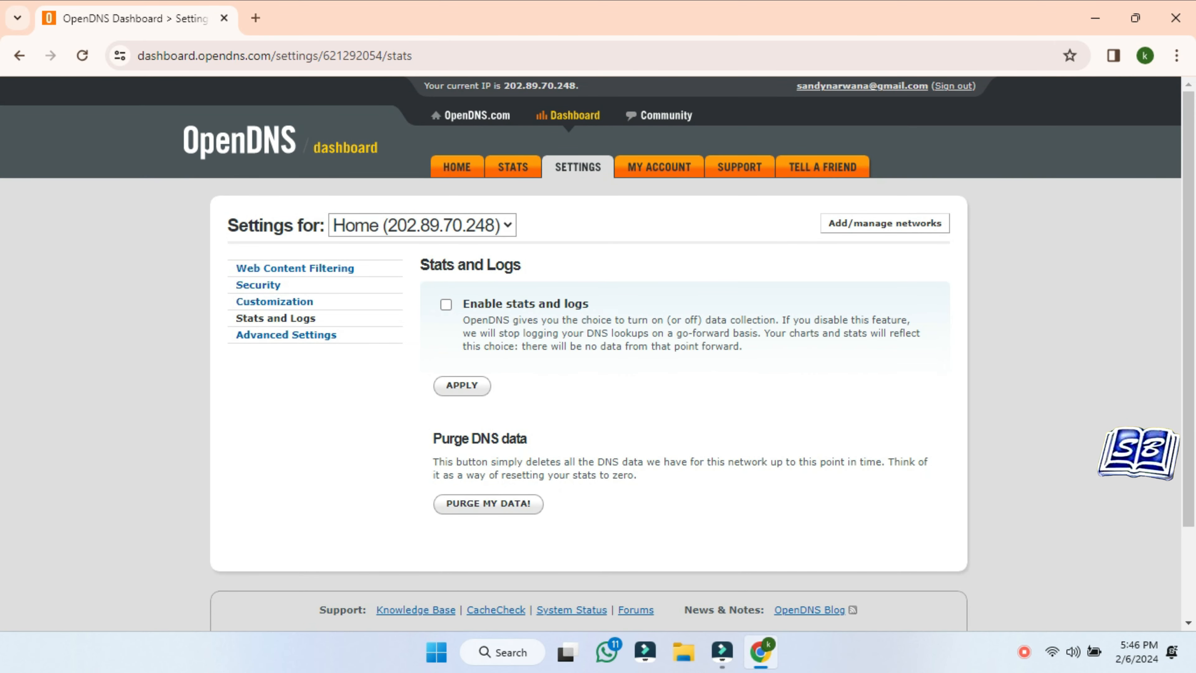
pyautogui.click(462, 384)
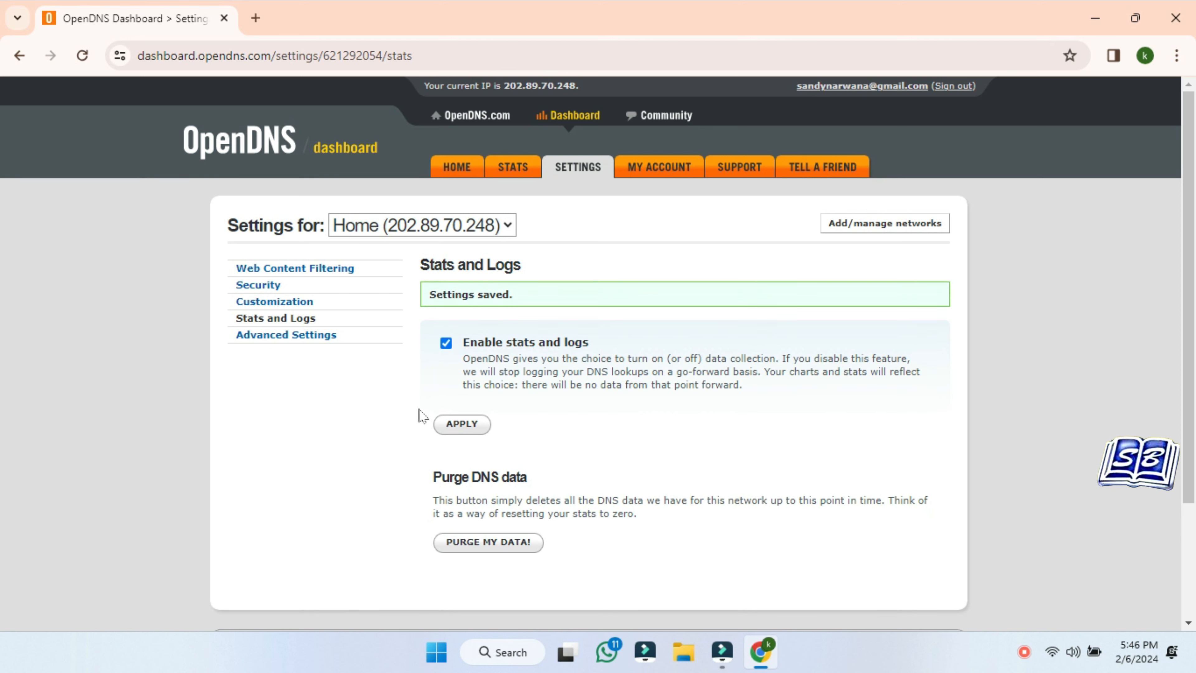
pyautogui.click(289, 337)
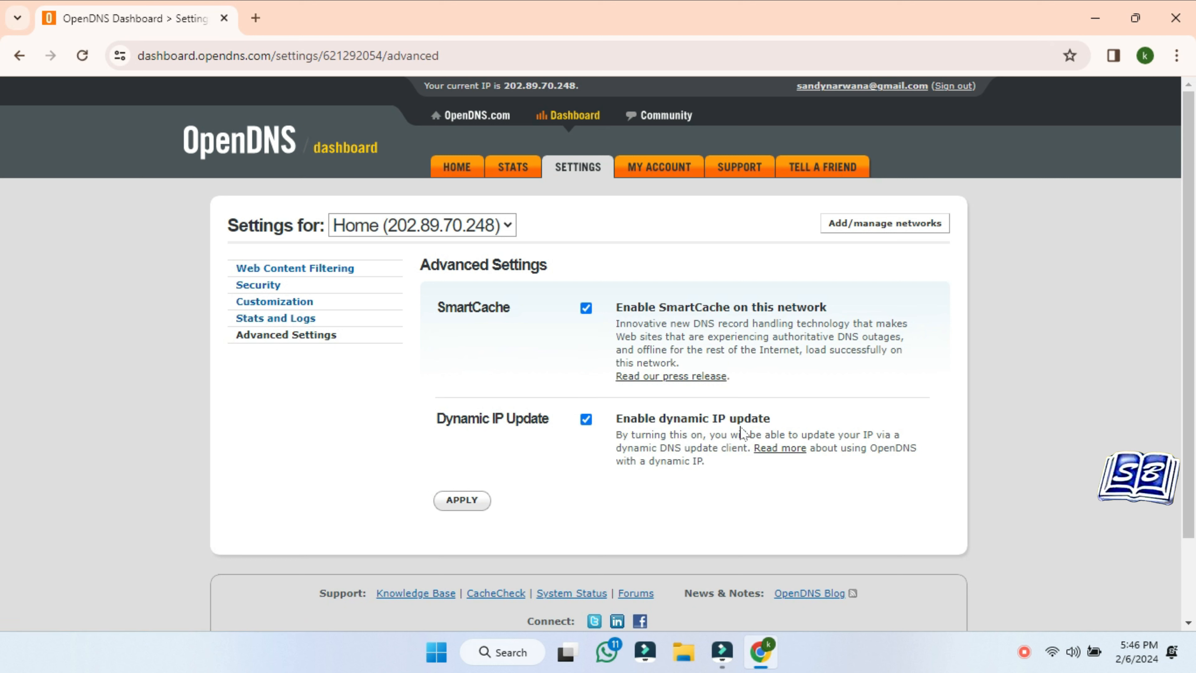
# Turn dynamic IP update off and back on, and highlight the OpenDNS nameserver addresses
pyautogui.click(587, 420)
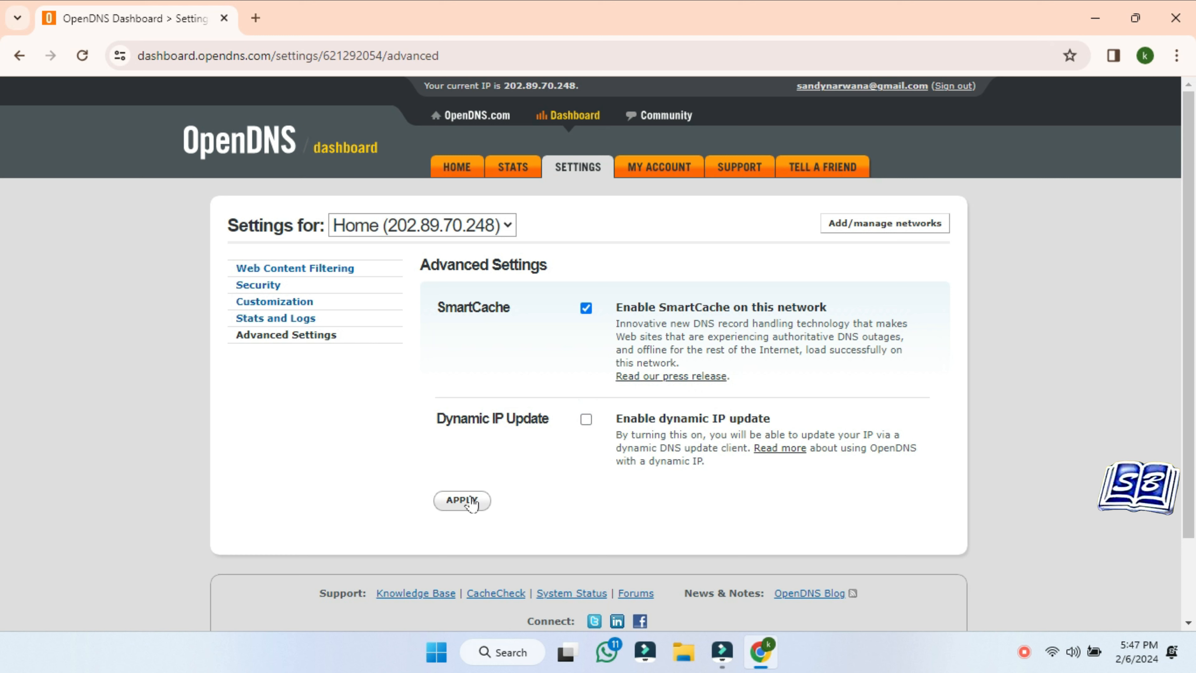
pyautogui.click(588, 421)
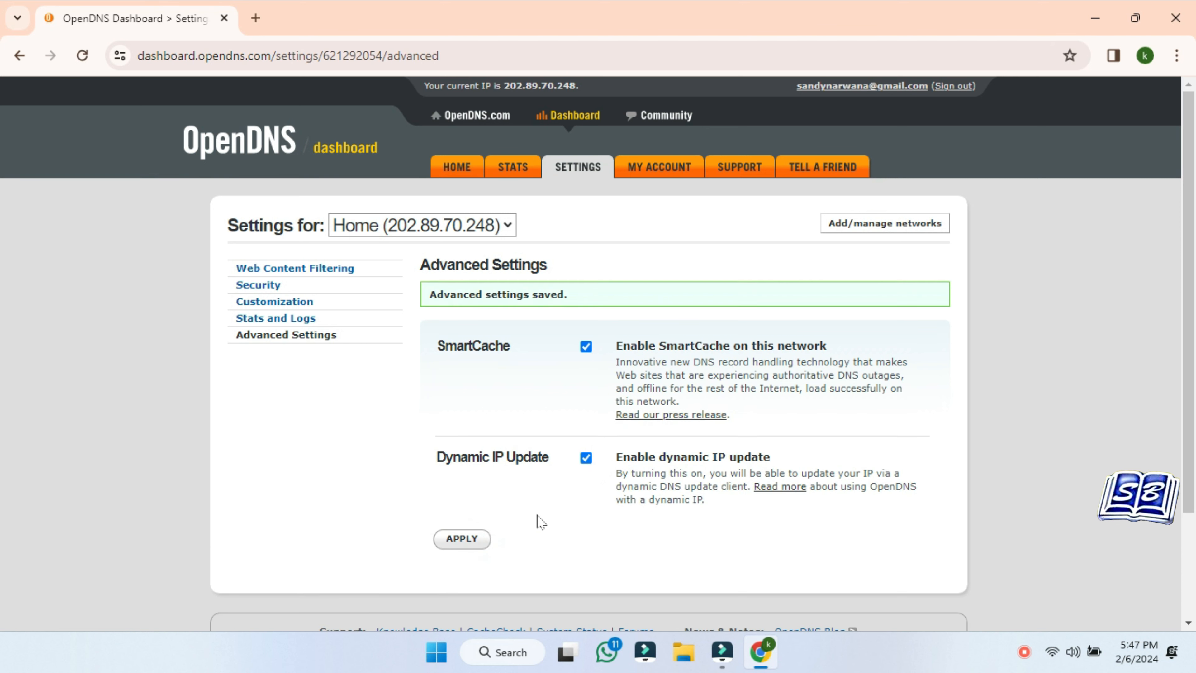
pyautogui.scroll(-3, 609, 491)
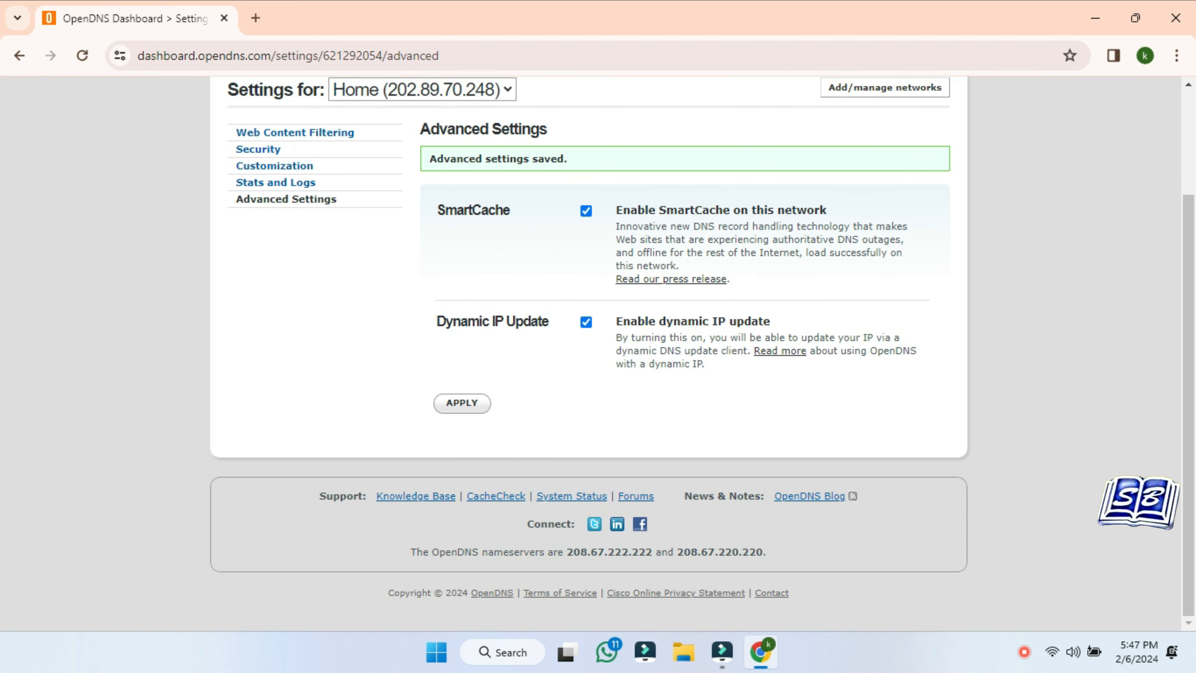
pyautogui.moveTo(596, 552); pyautogui.dragTo(768, 556)
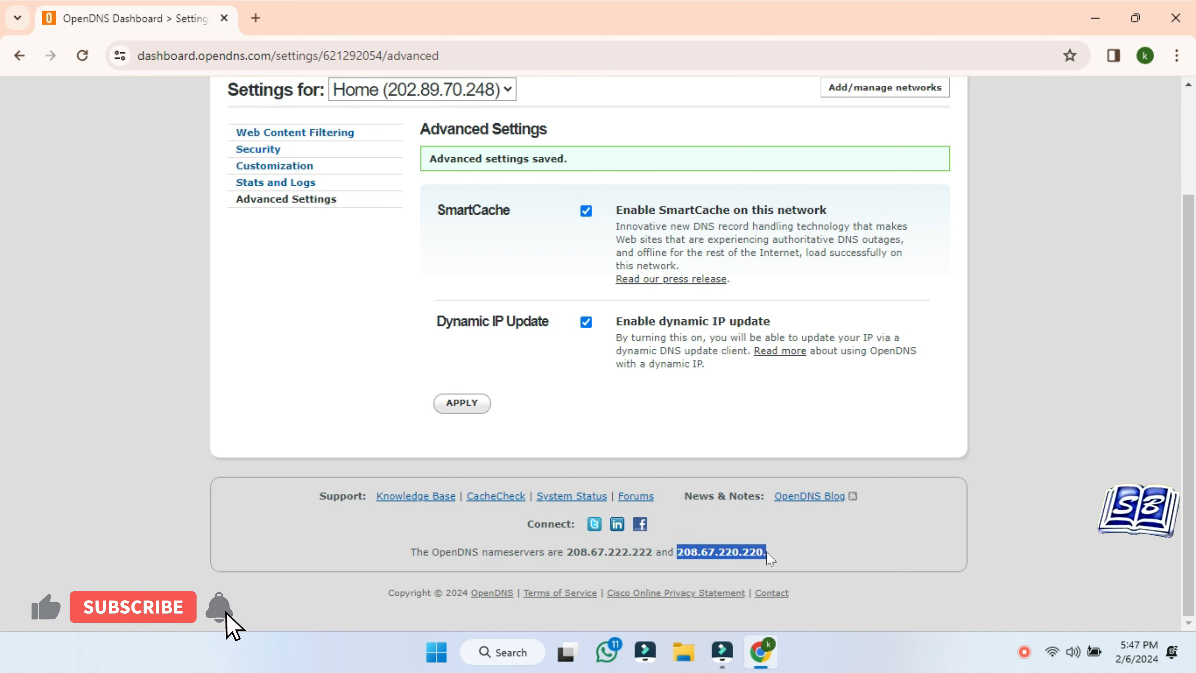
pyautogui.click(808, 559)
# Return to the Web Content Filtering page with Moderate selected
pyautogui.scroll(2, 633, 539)
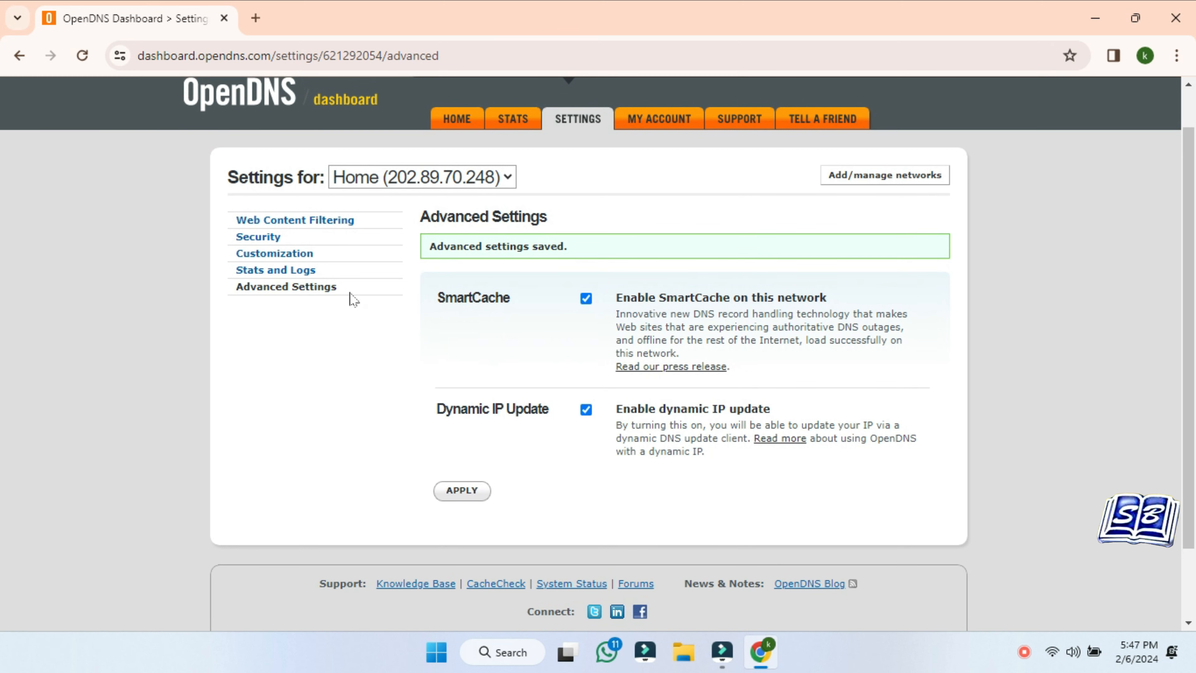
pyautogui.click(305, 220)
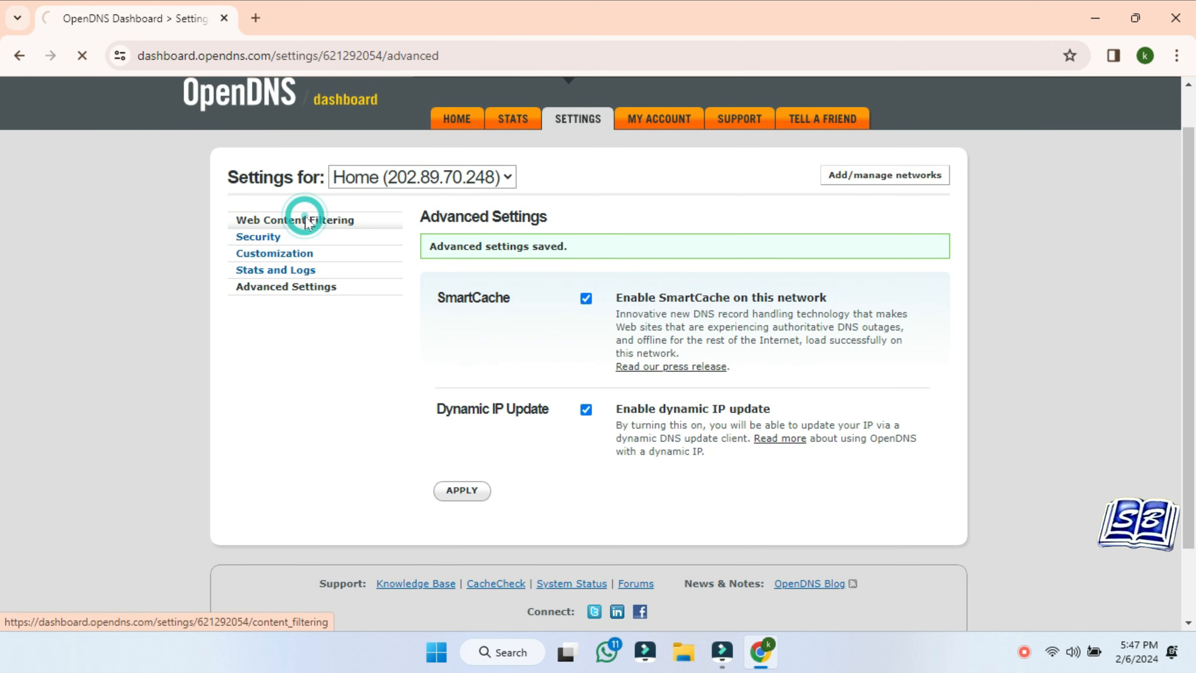
pyautogui.scroll(-4, 307, 224)
# Add facebook.com as an Always block domain, confirming it despite being already blocked
pyautogui.scroll(-2, 685, 413)
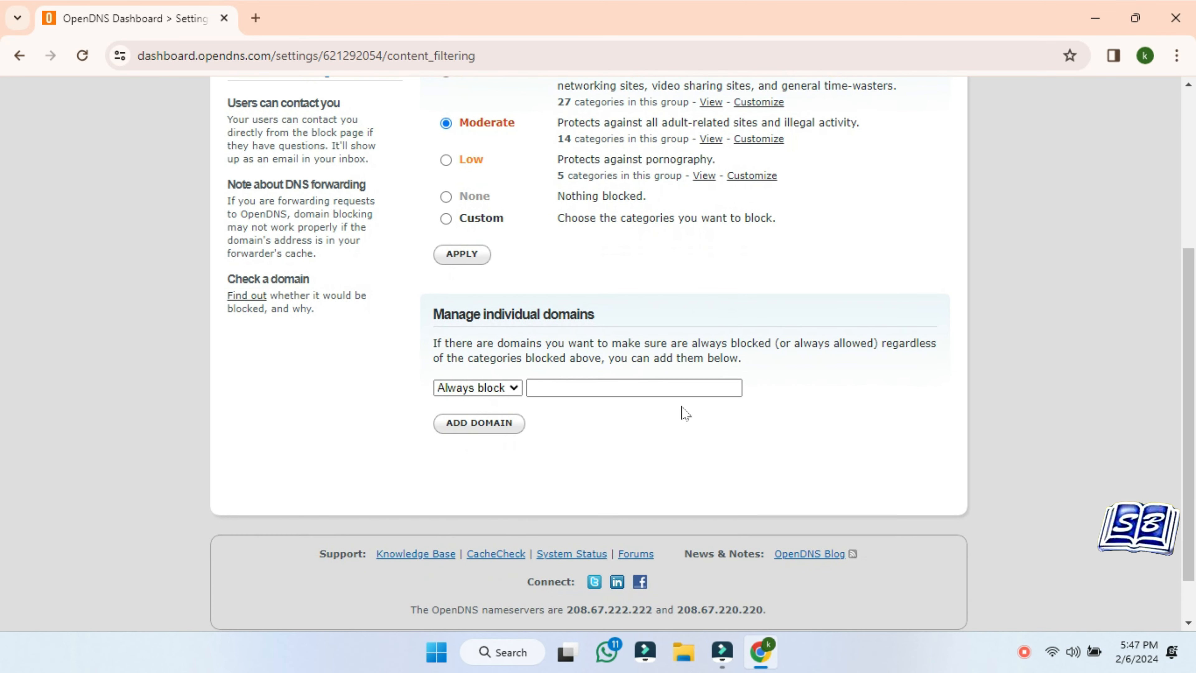
pyautogui.click(510, 388)
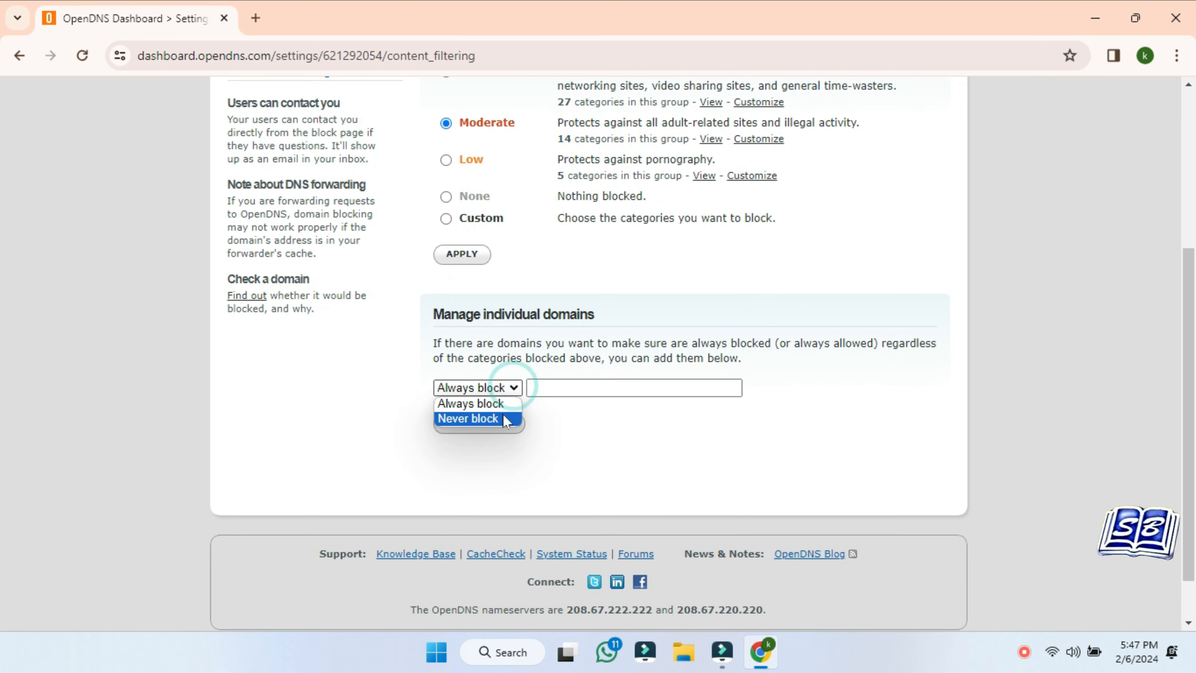
pyautogui.click(633, 387)
pyautogui.write('facebook.com')
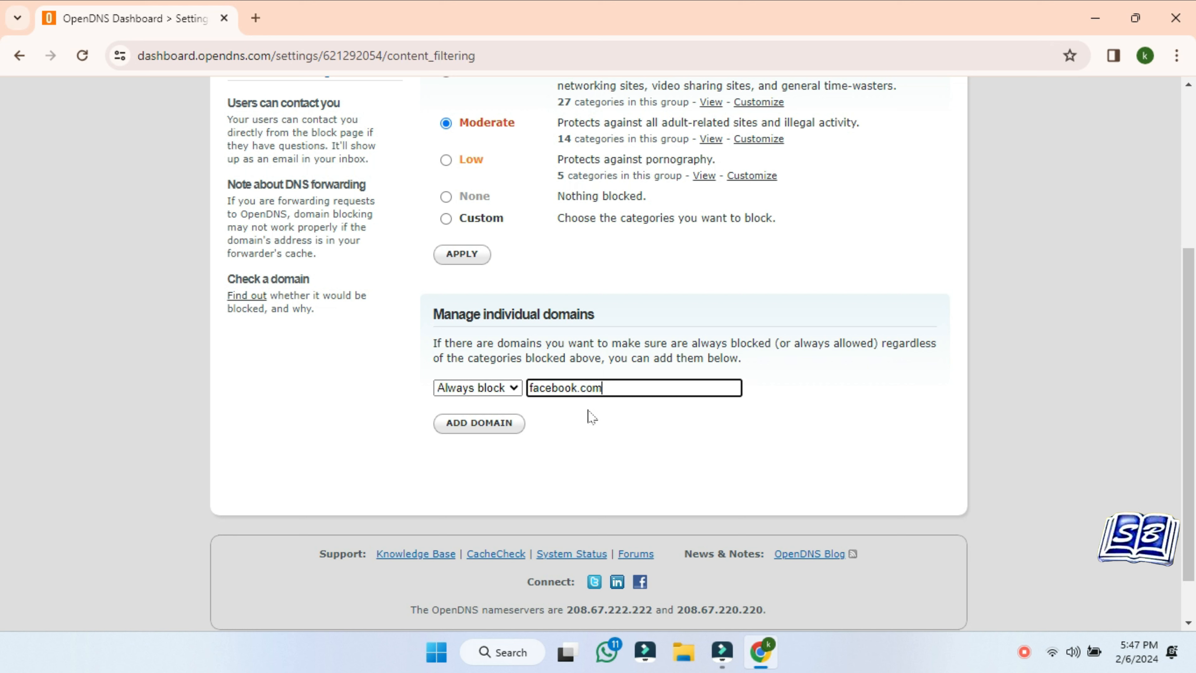
pyautogui.click(602, 441)
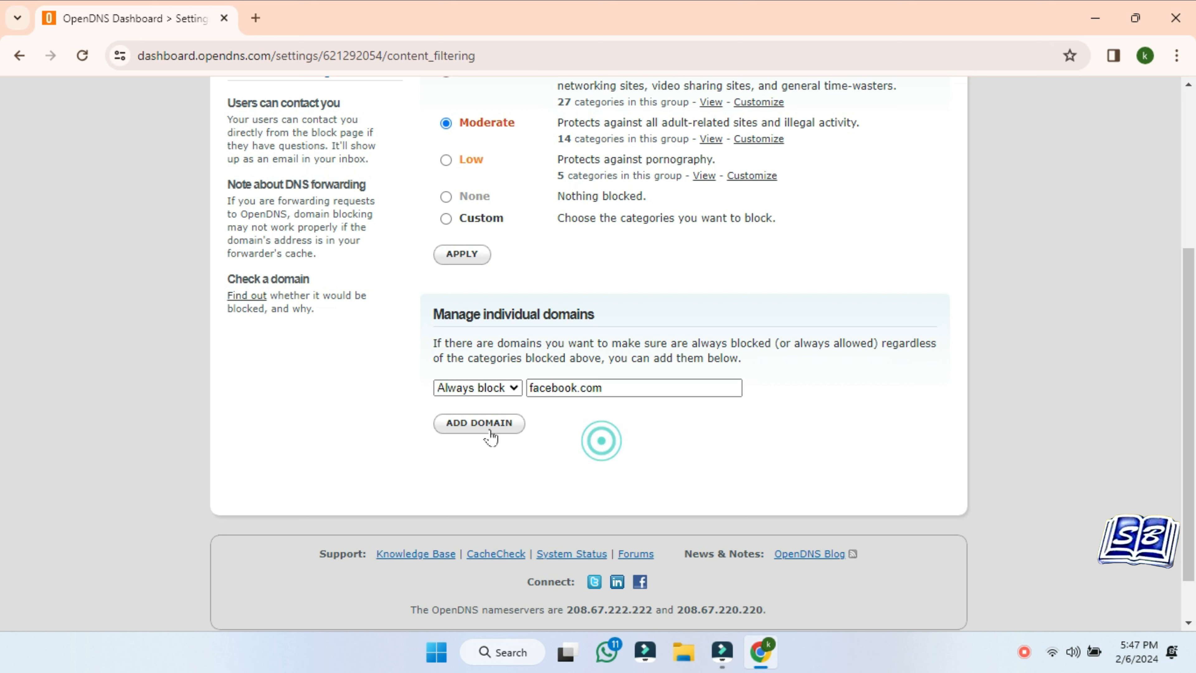
pyautogui.click(479, 422)
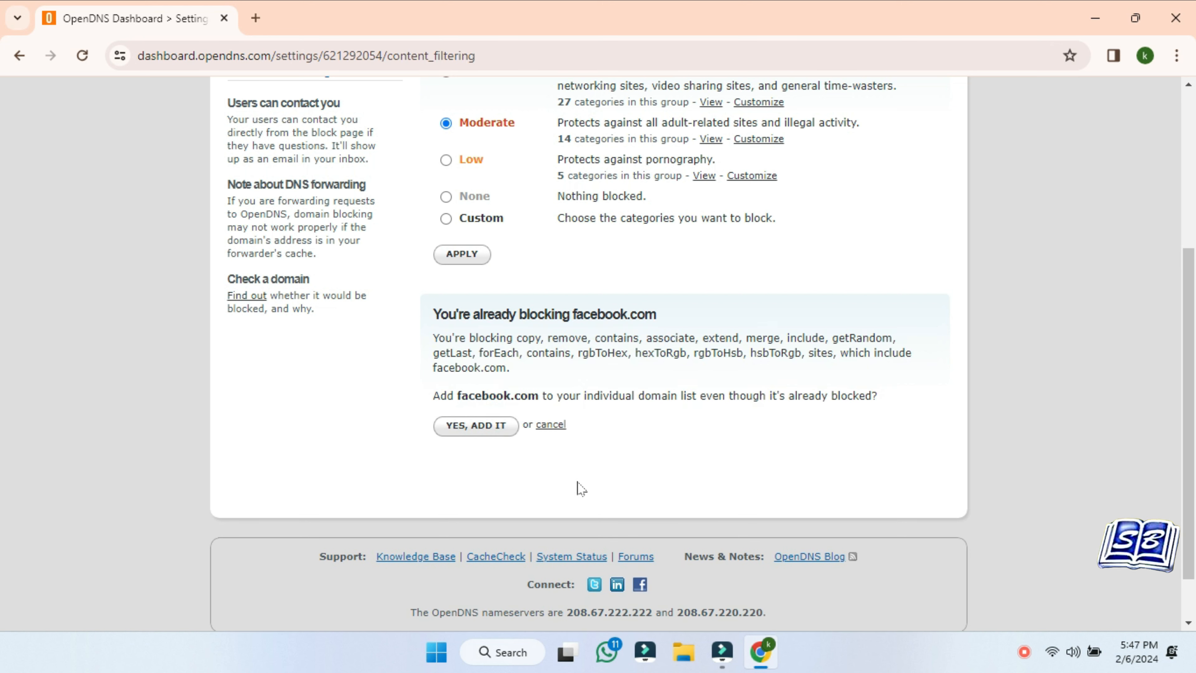
pyautogui.click(480, 427)
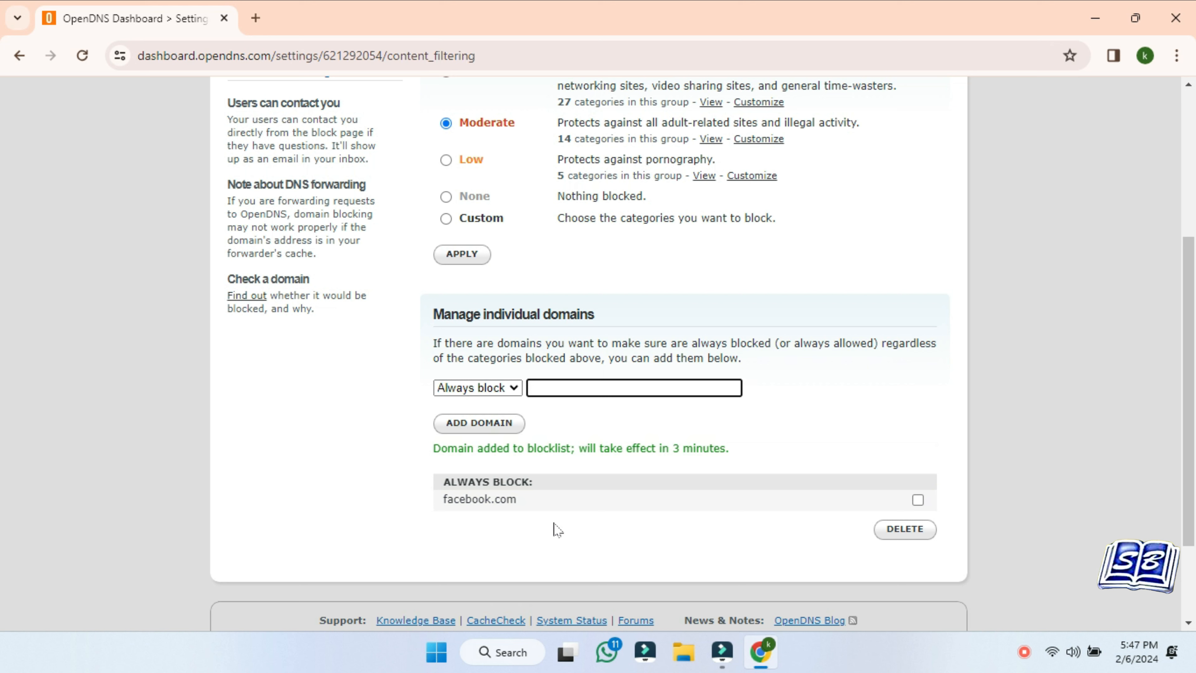
pyautogui.rightClick(436, 652)
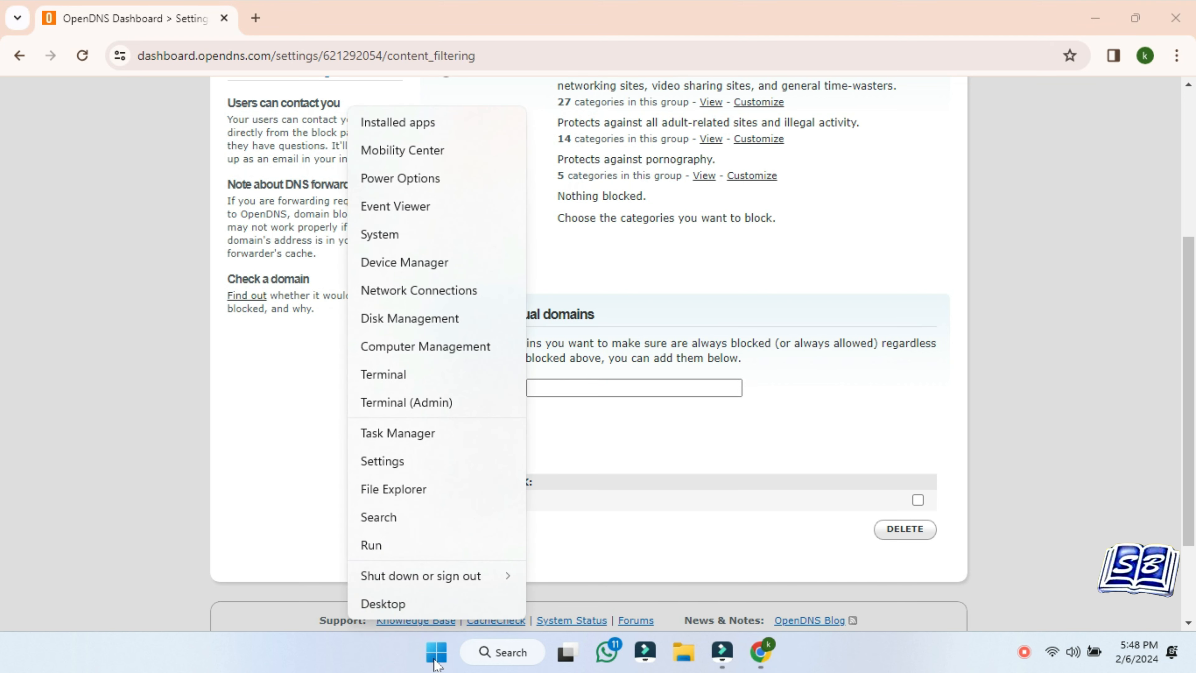
# Go to Network & internet > Wi-Fi hardware properties and open More adapter options for Wi-Fi 2
pyautogui.click(427, 462)
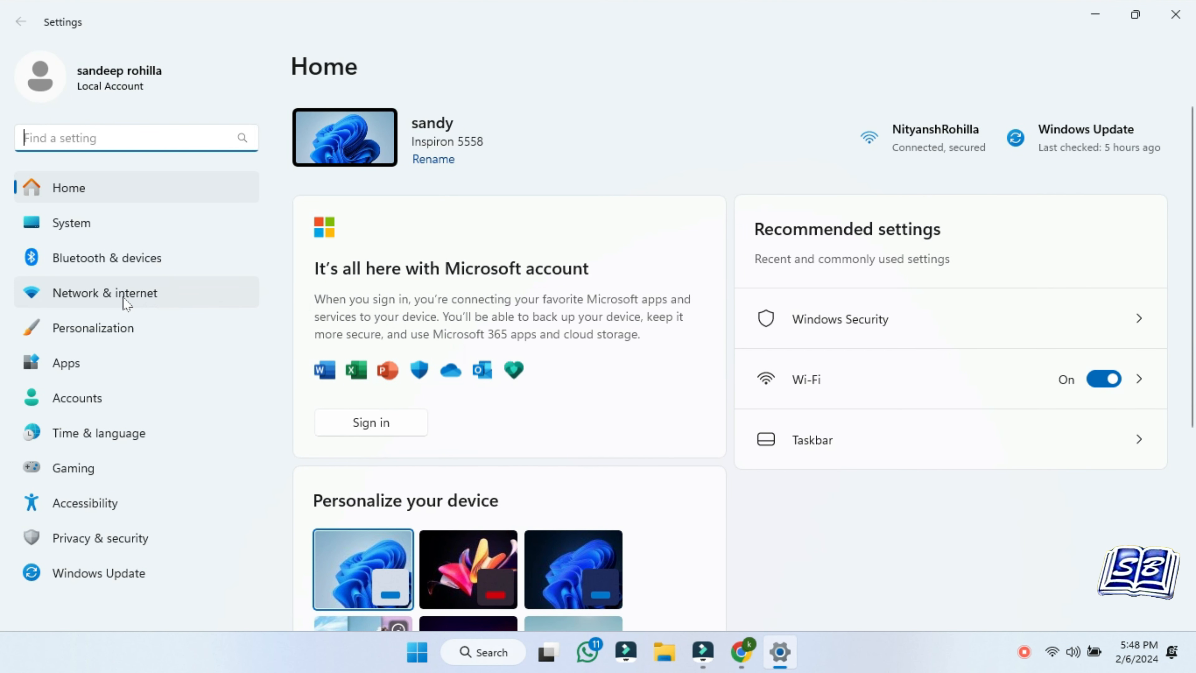
pyautogui.click(123, 298)
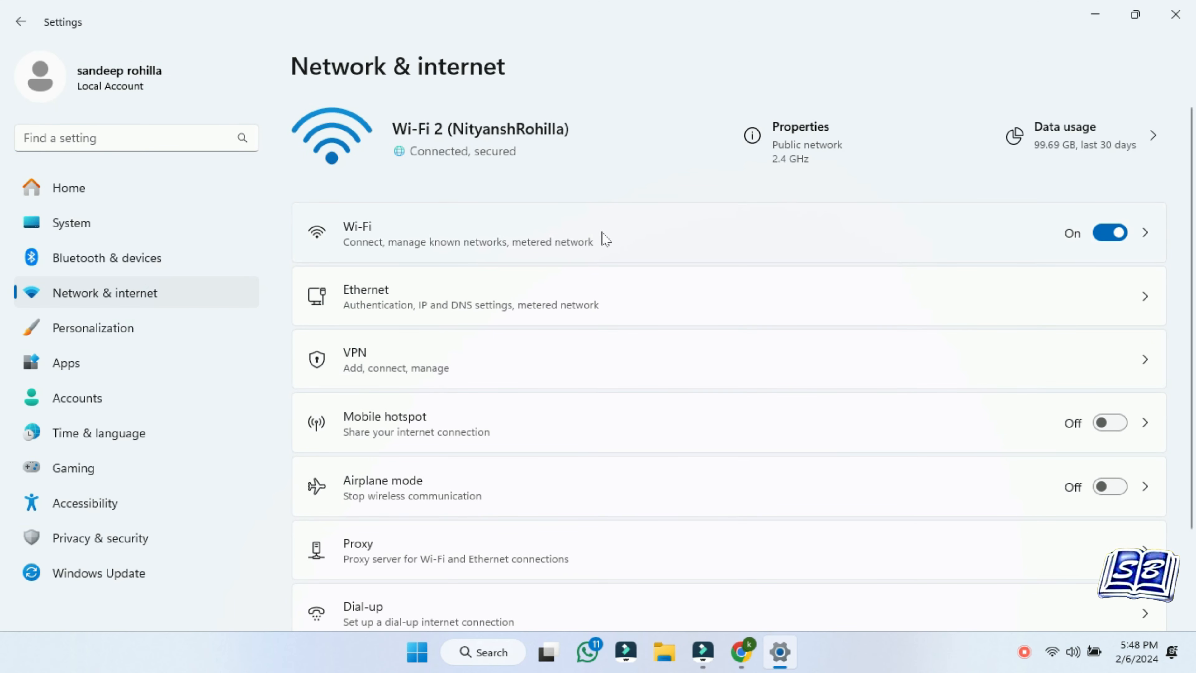
pyautogui.click(714, 247)
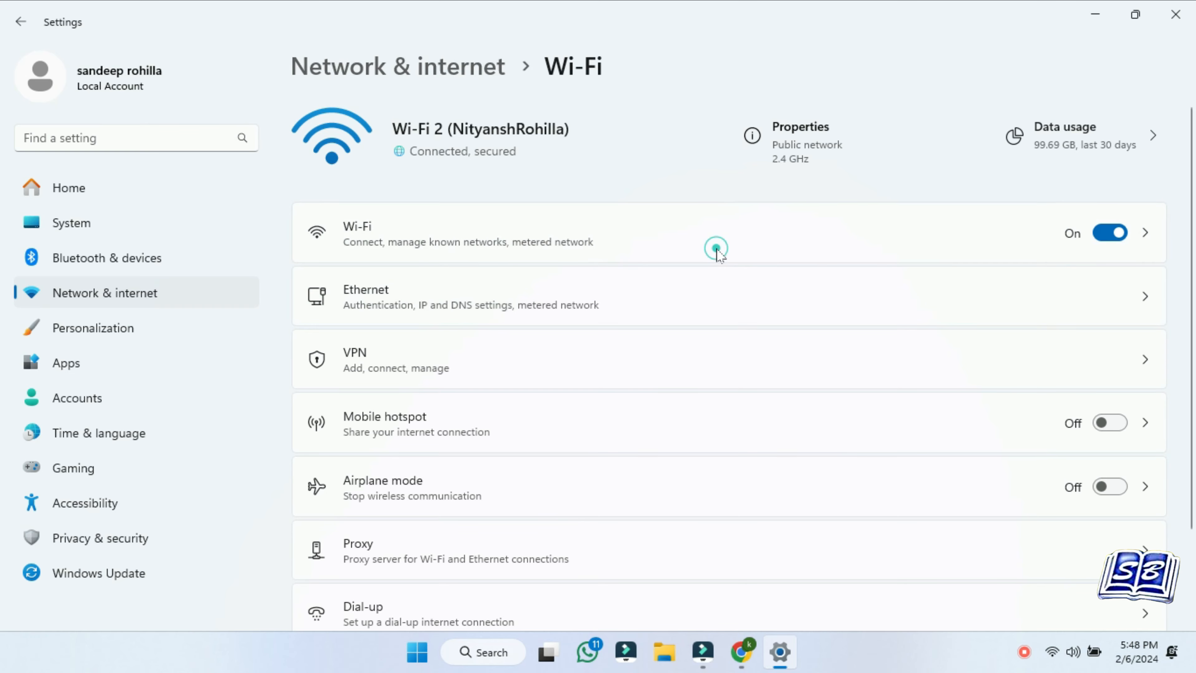
pyautogui.scroll(-1, 720, 255)
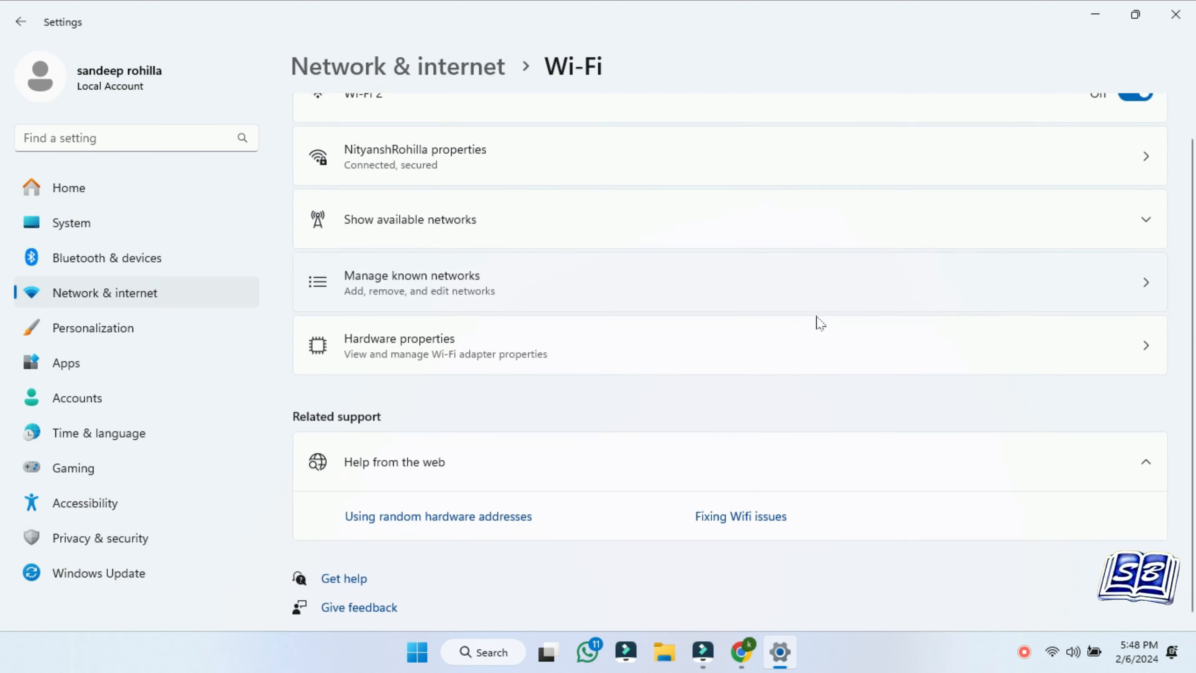
pyautogui.click(738, 342)
pyautogui.scroll(-2, 734, 340)
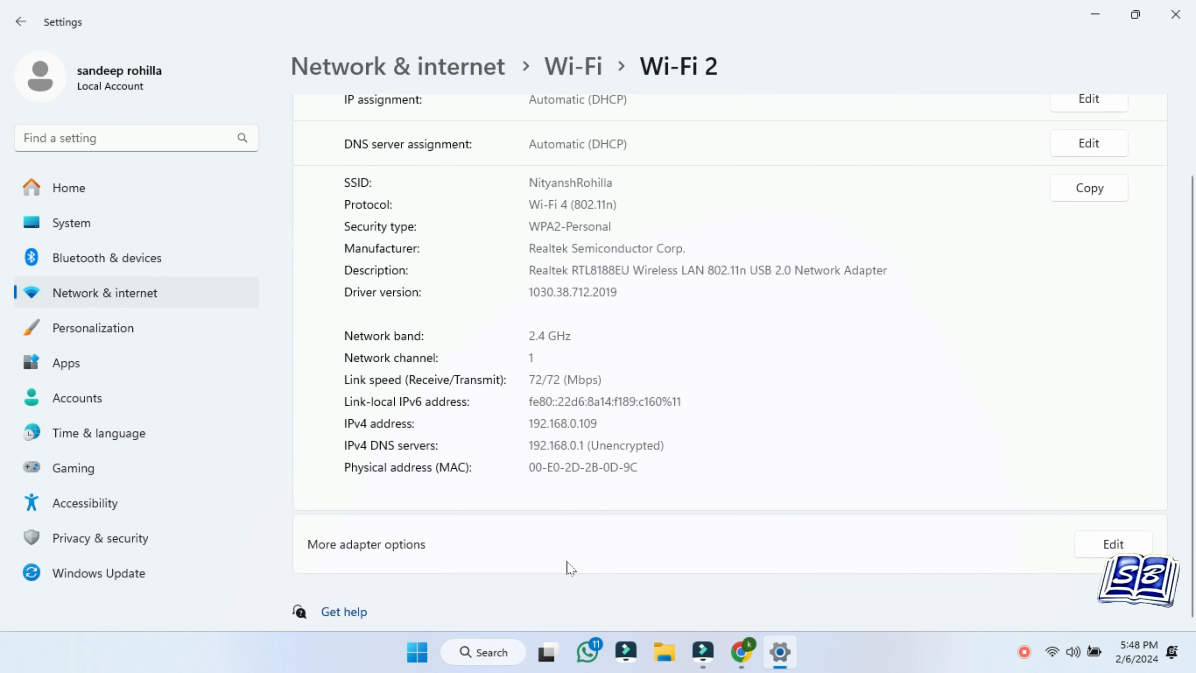
pyautogui.click(1113, 545)
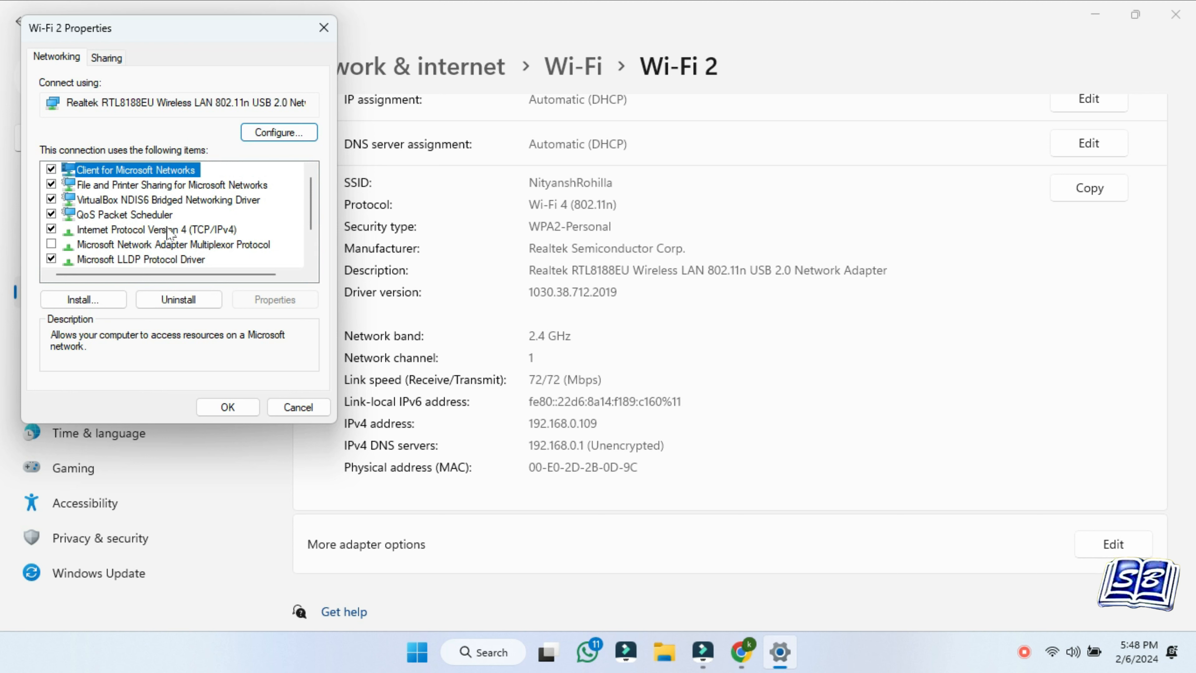
# Open Wi-Fi 2's TCP/IPv4 properties and switch to manually entered DNS servers
pyautogui.click(137, 230)
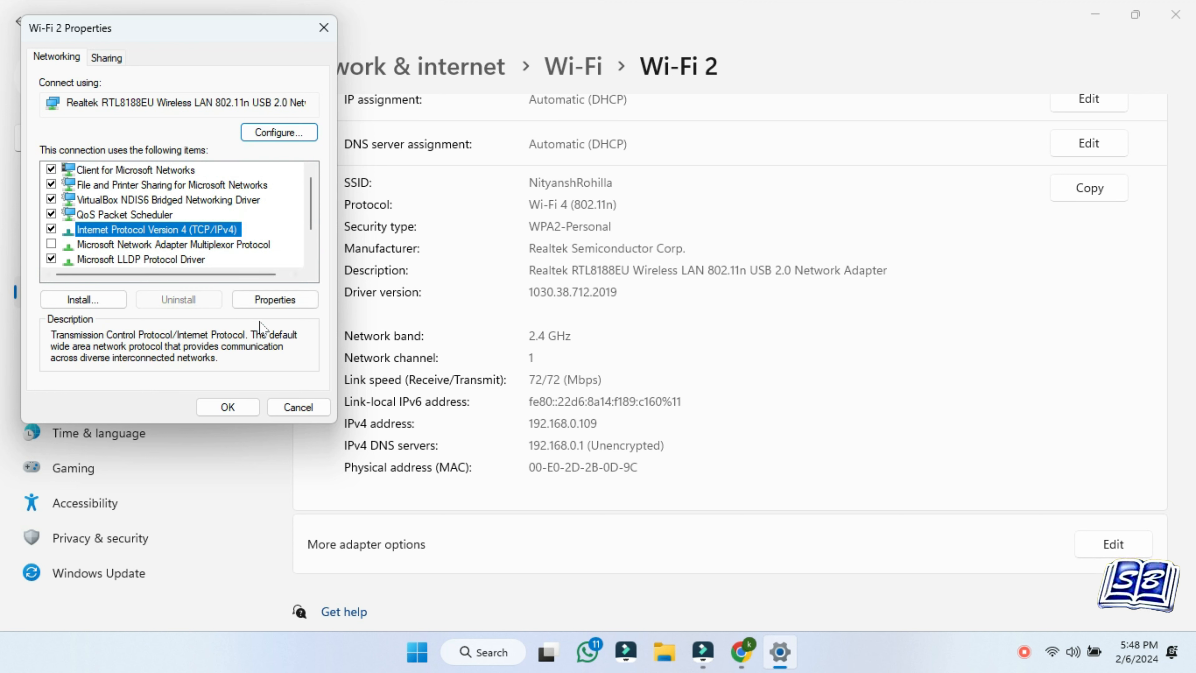
pyautogui.click(273, 301)
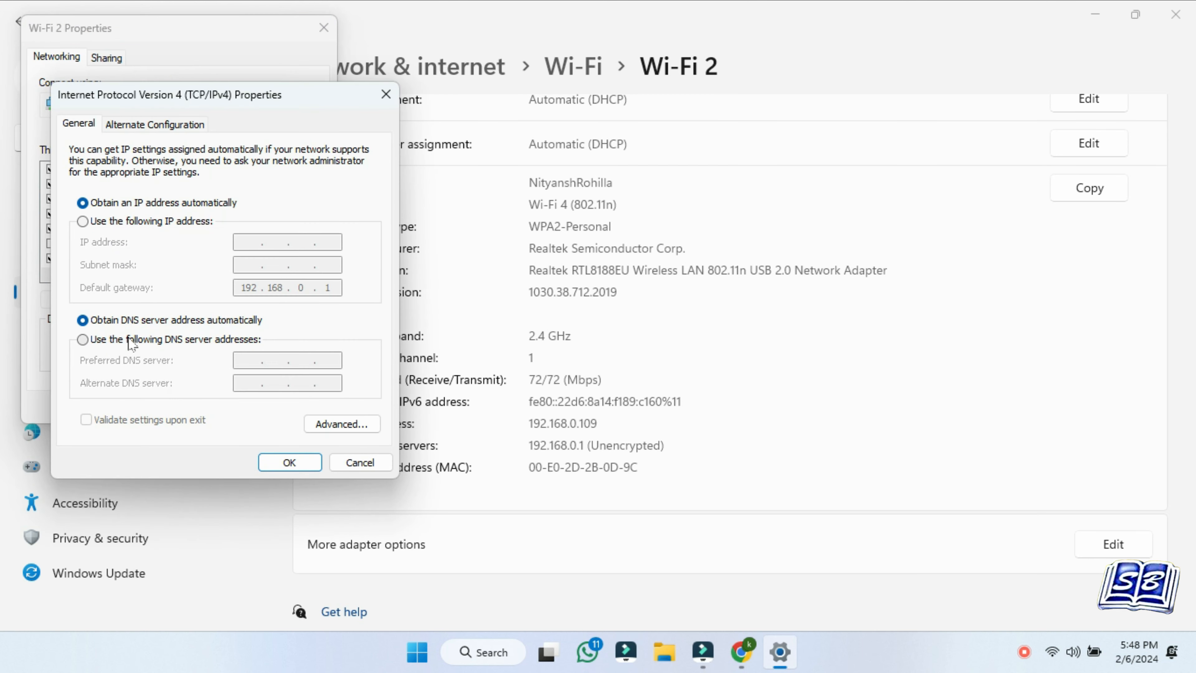
pyautogui.click(82, 340)
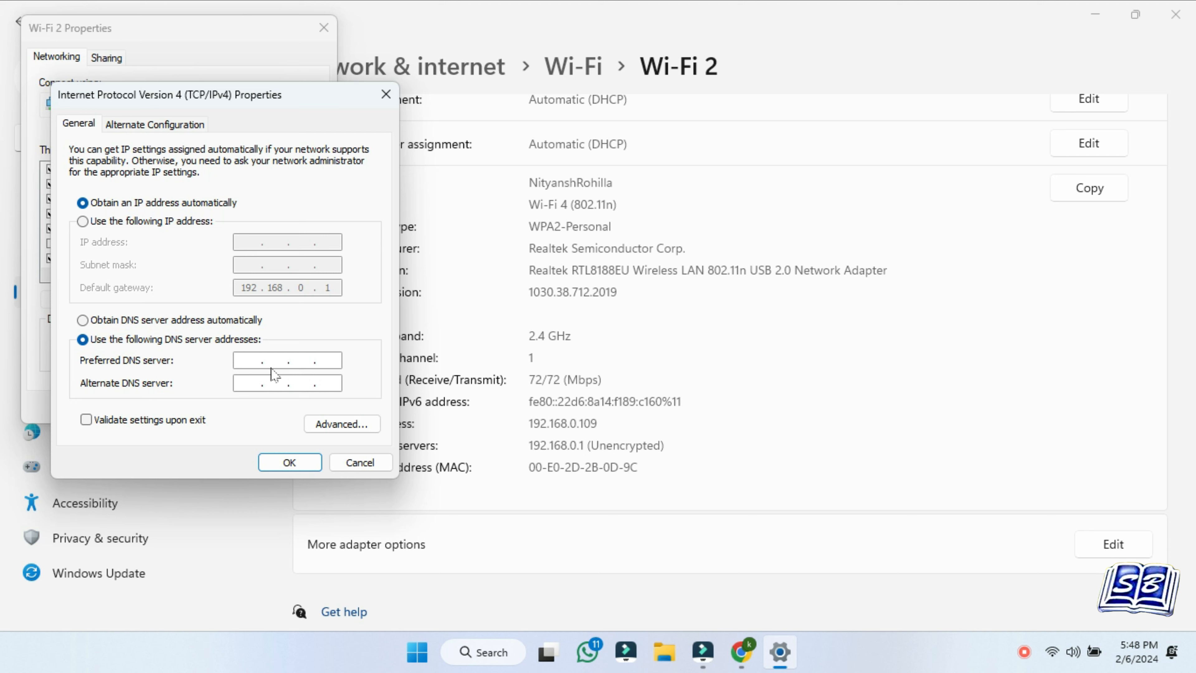
# Copy 208.67.222.222 from the OpenDNS dashboard and paste it as the preferred DNS server
pyautogui.click(741, 651)
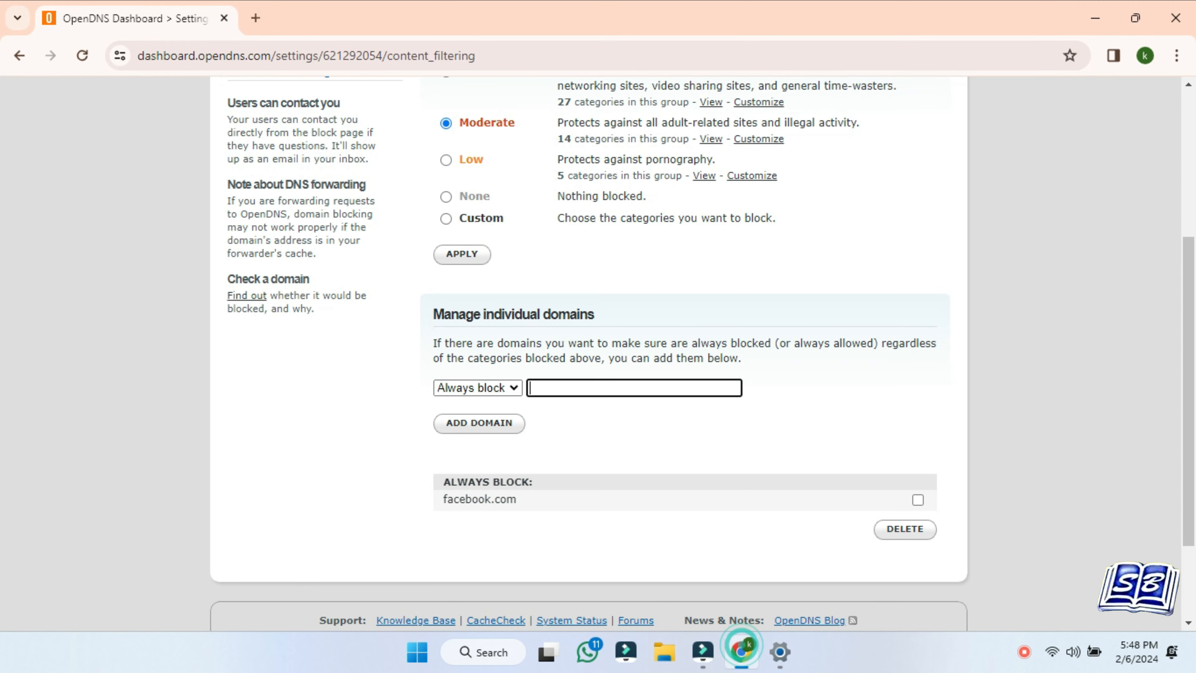
pyautogui.moveTo(566, 553); pyautogui.dragTo(652, 552)
pyautogui.rightClick(636, 552)
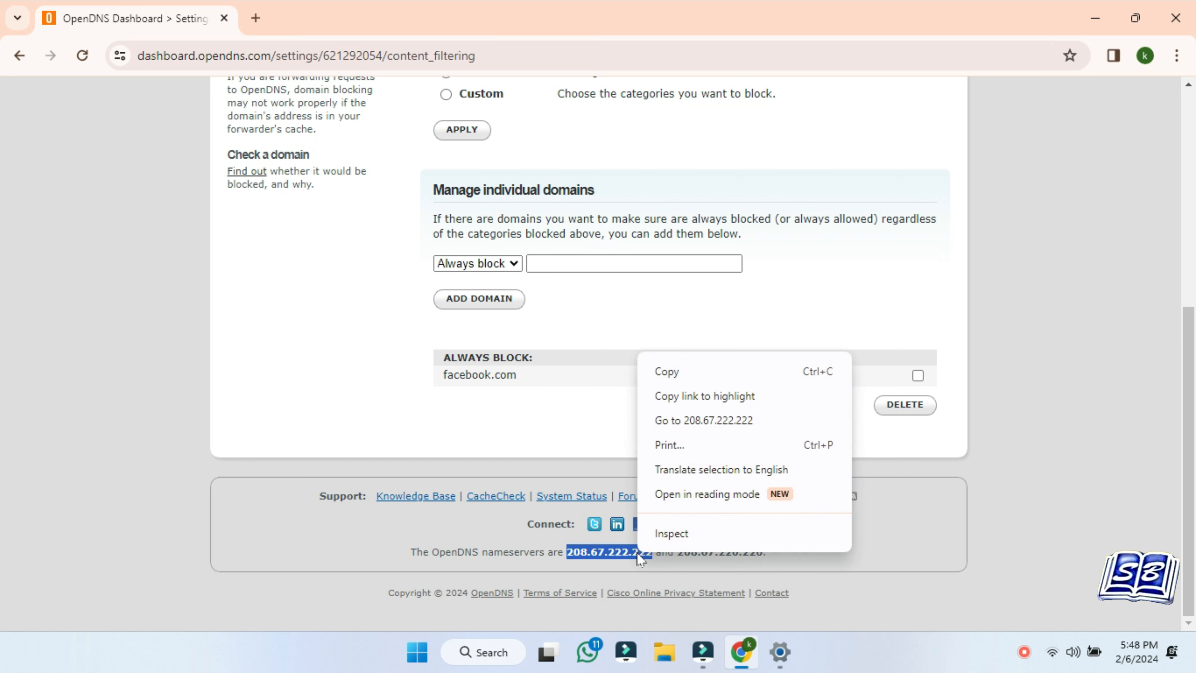
pyautogui.click(693, 372)
pyautogui.click(781, 652)
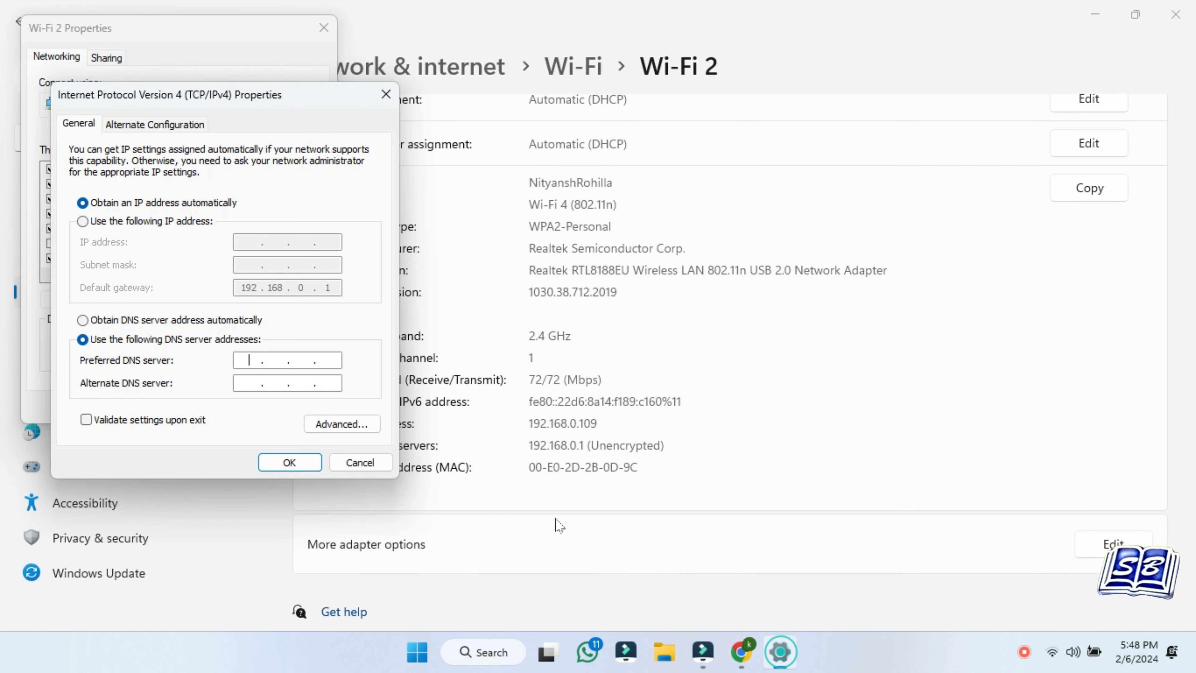
pyautogui.rightClick(250, 361)
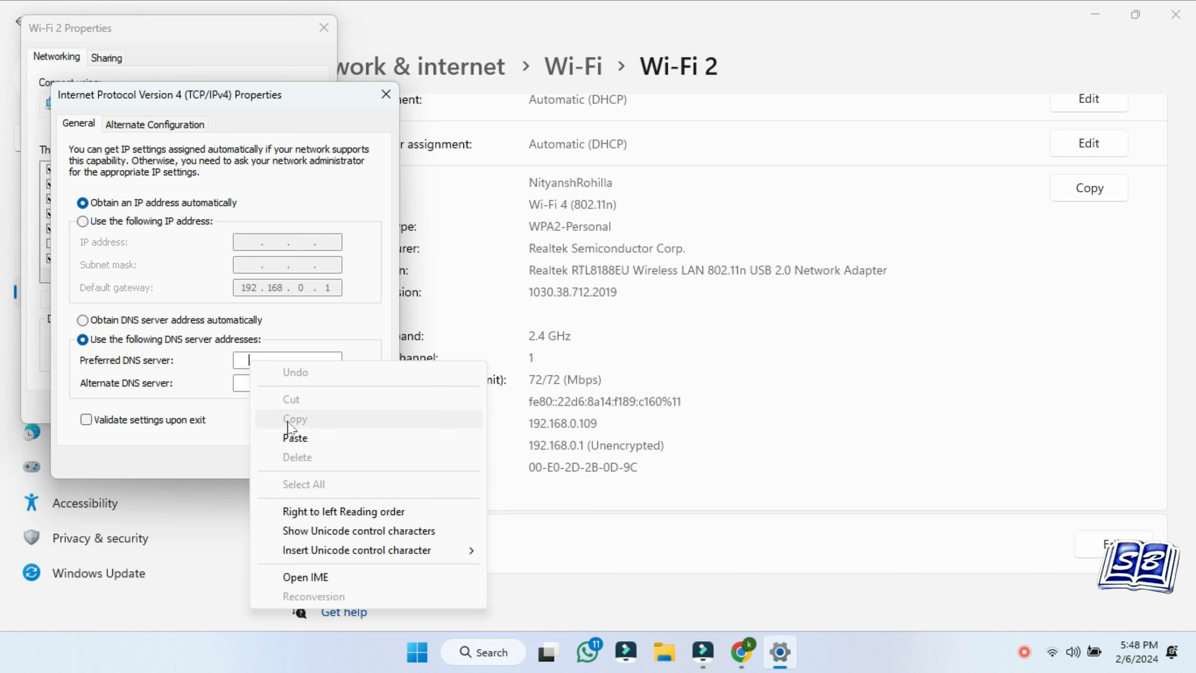
pyautogui.click(290, 433)
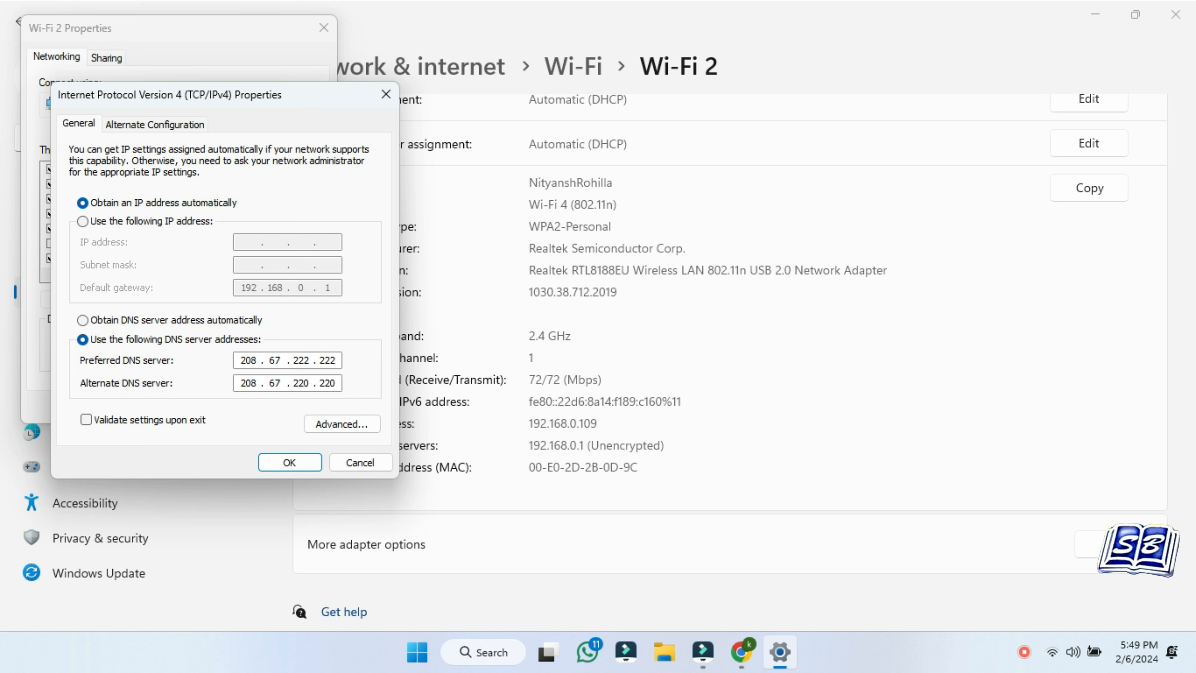
# Save the OpenDNS DNS server addresses and close the Wi-Fi 2 adapter properties
pyautogui.click(742, 651)
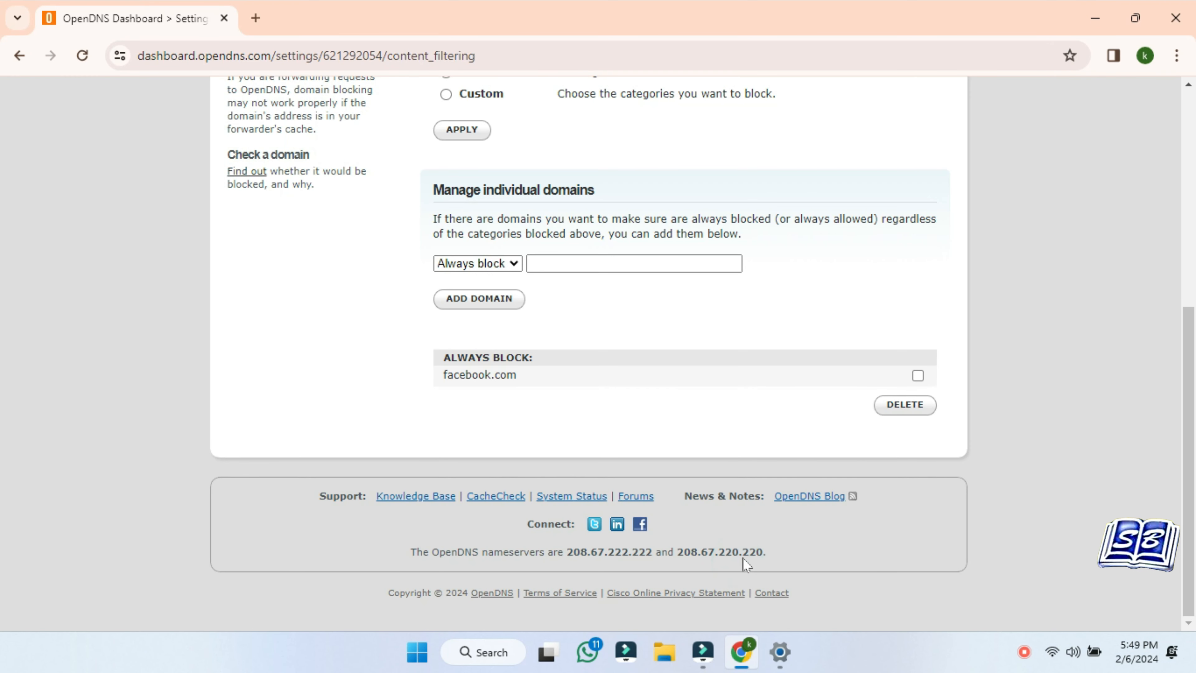
pyautogui.click(776, 651)
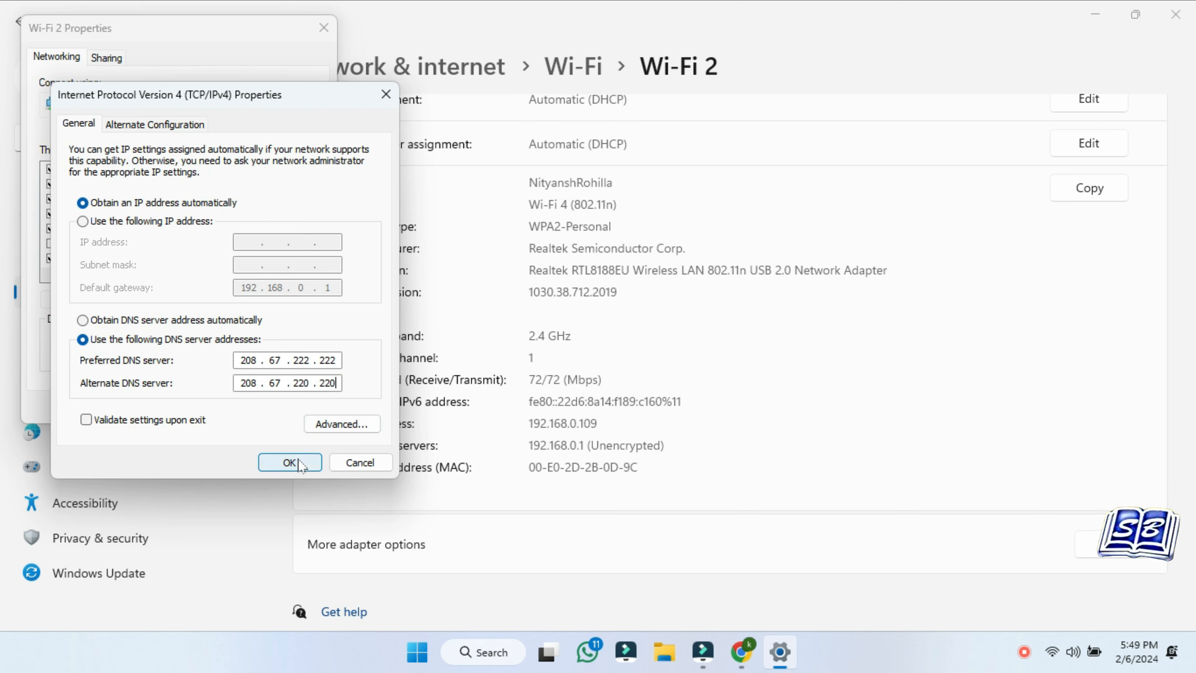
pyautogui.click(285, 463)
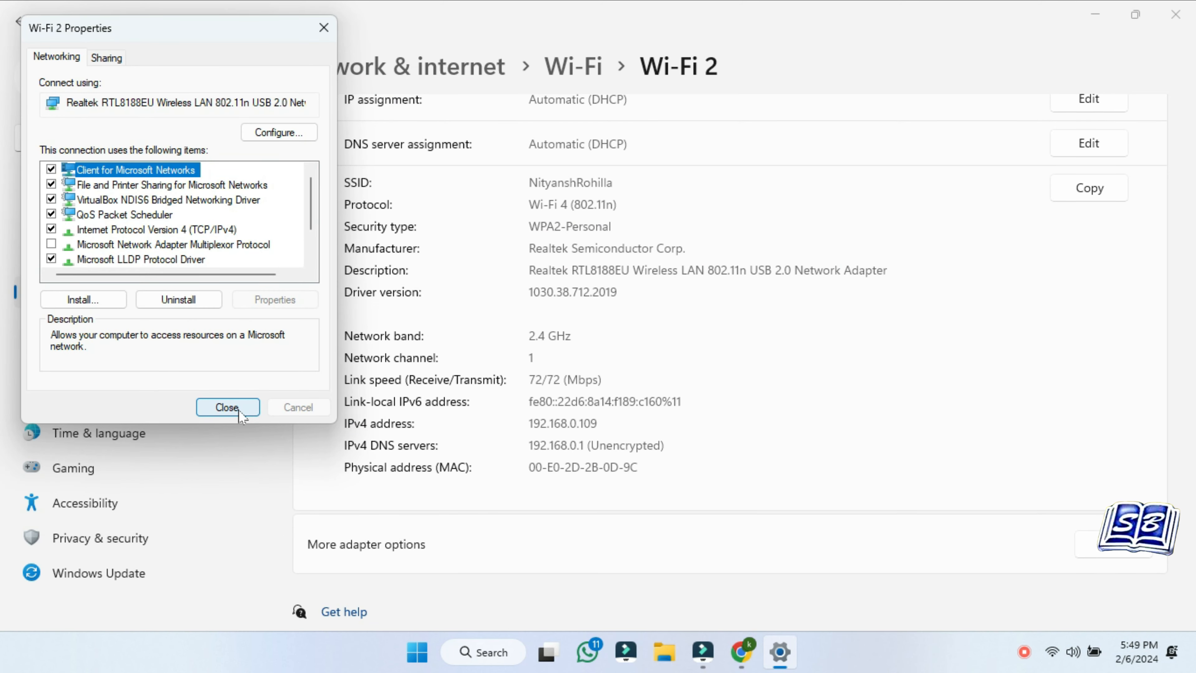
pyautogui.click(238, 409)
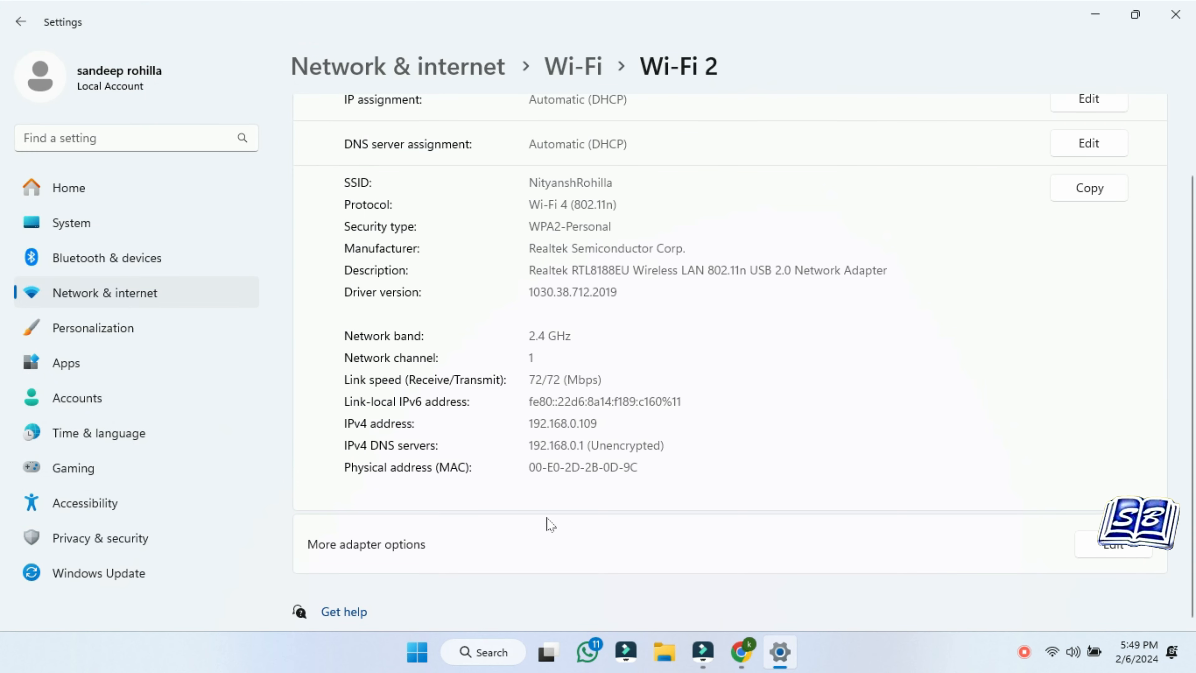
# In a new Chrome tab, search Google for 'facebook', open the result, and expand the privacy error's details
pyautogui.click(741, 652)
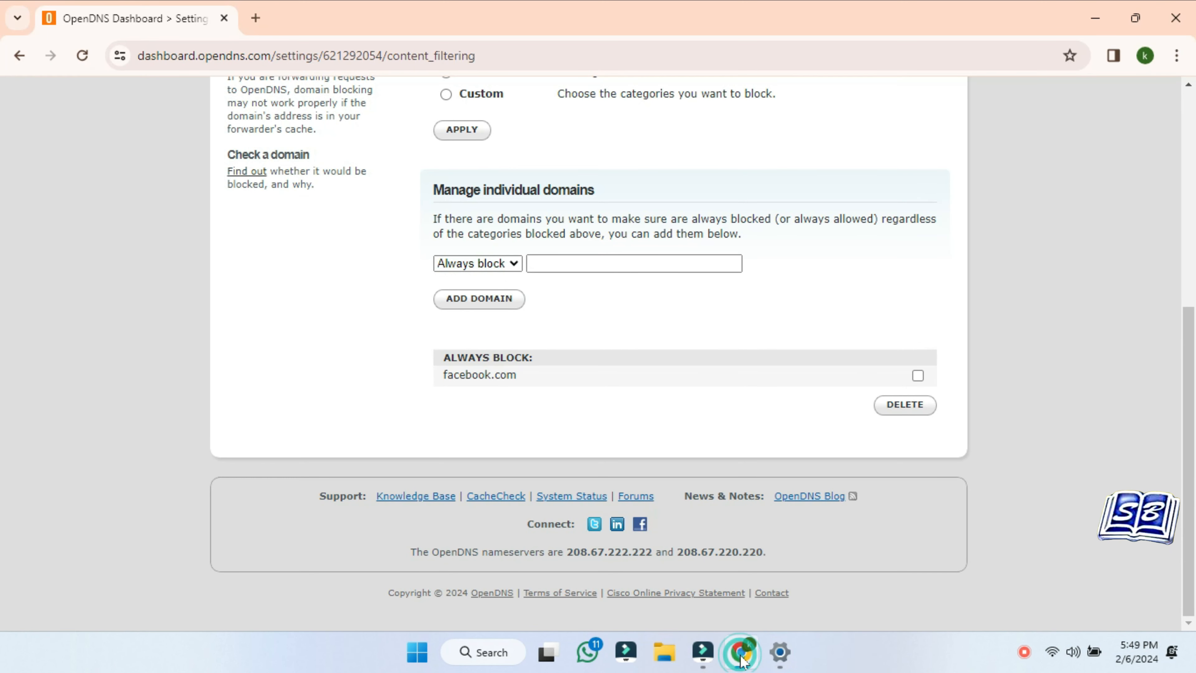
pyautogui.click(256, 17)
pyautogui.click(267, 45)
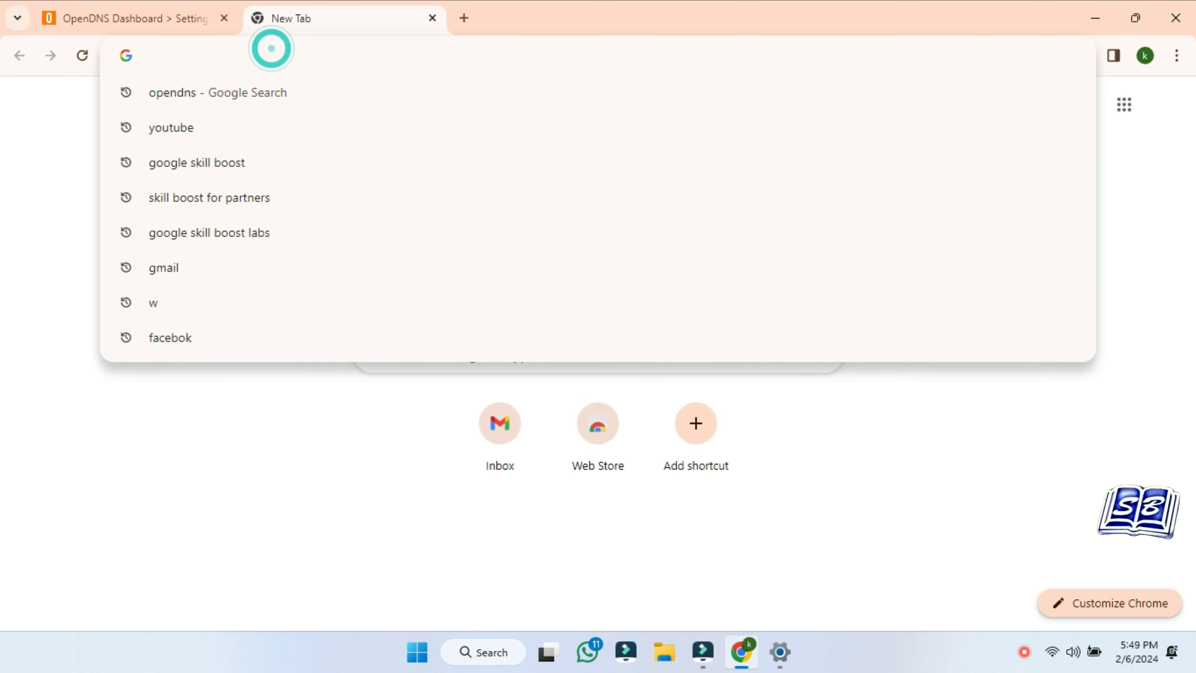
pyautogui.write('facebook')
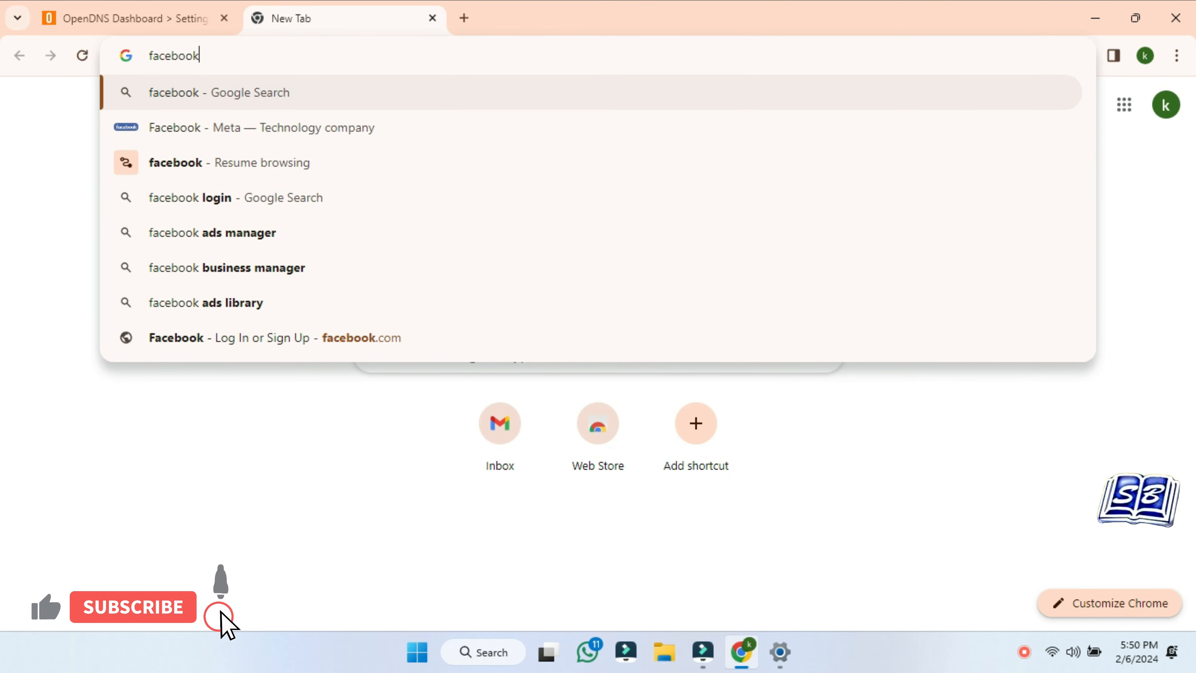
pyautogui.press('Return')
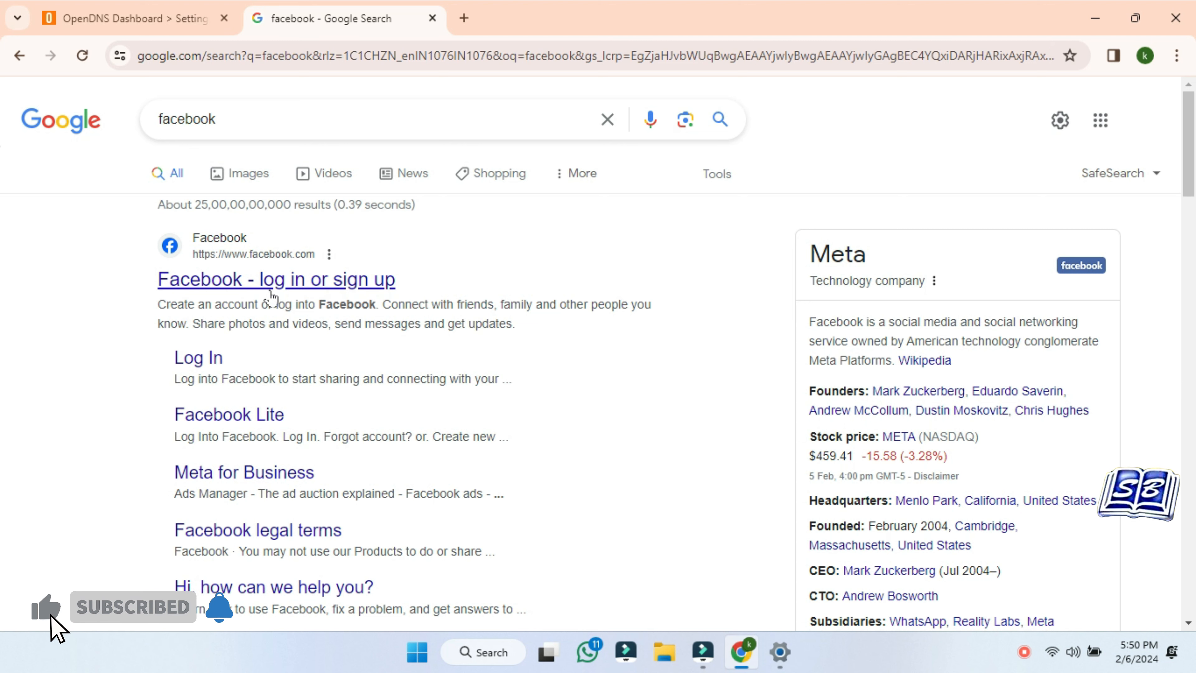
pyautogui.click(305, 283)
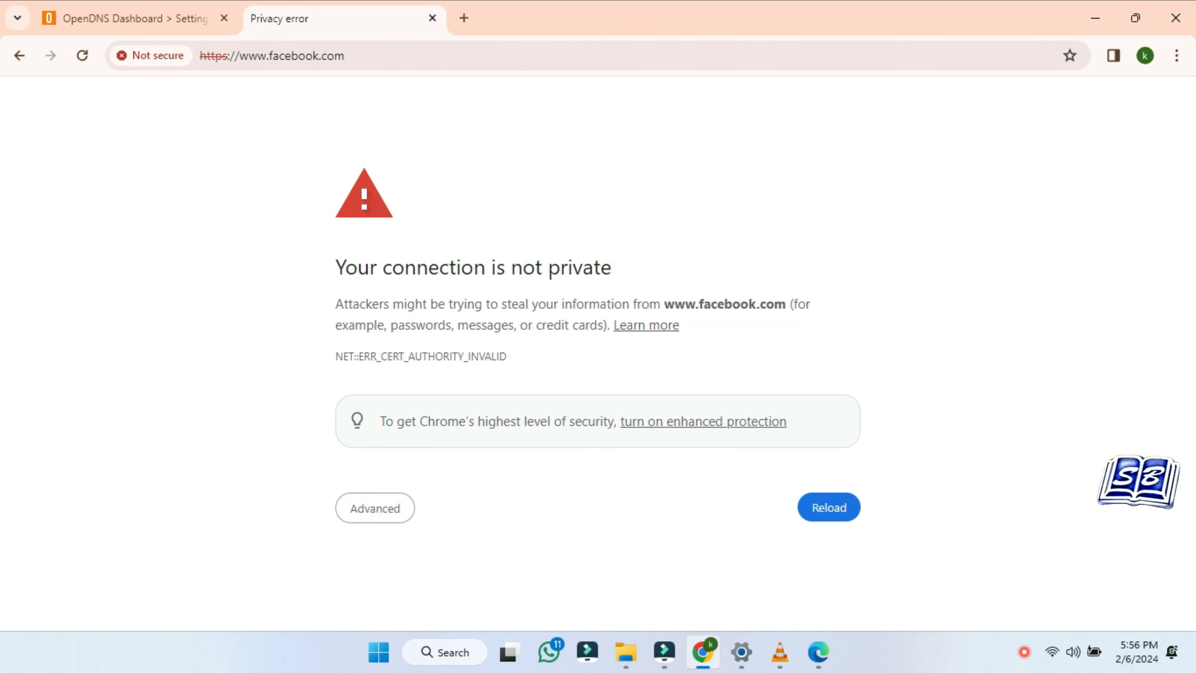
pyautogui.click(389, 511)
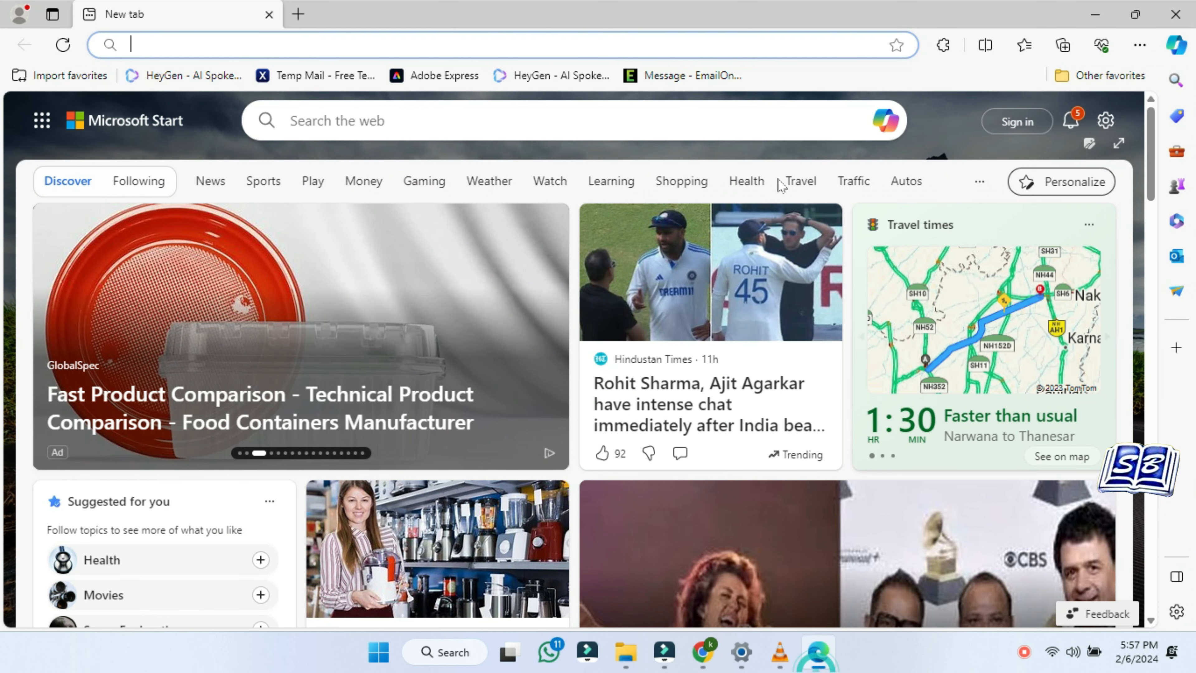
# Search Bing for 'facebook' in Edge, open the Facebook login result, and expand the privacy error details
pyautogui.write('facebook')
pyautogui.press('Return')
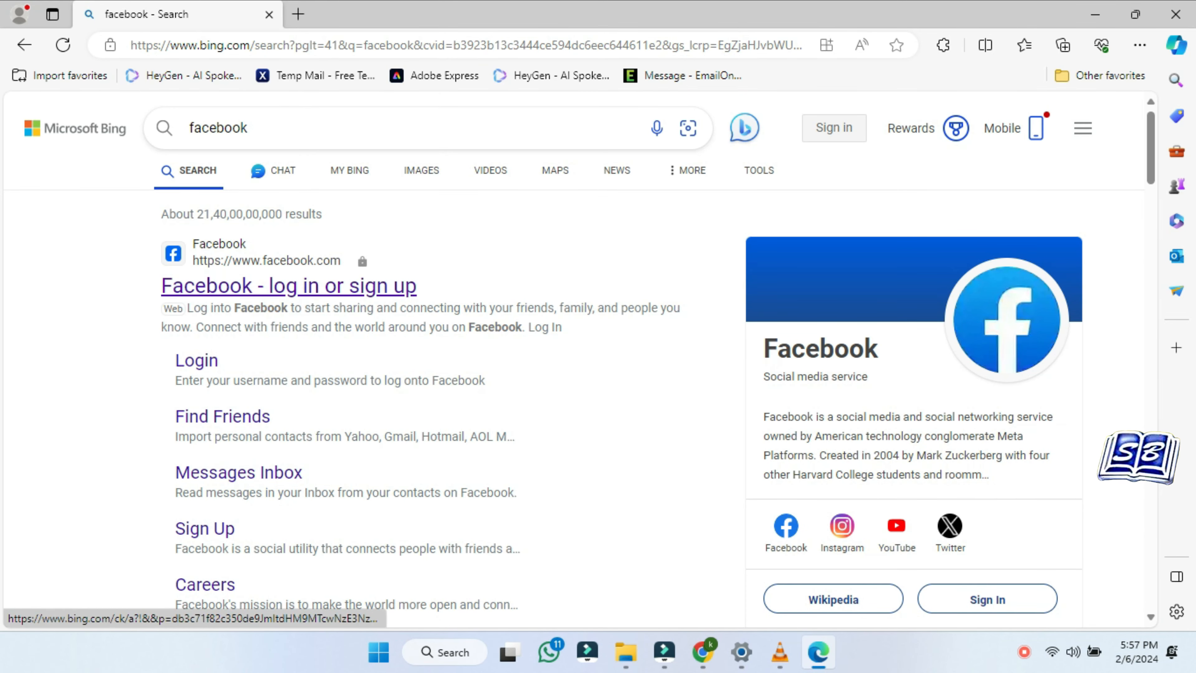
pyautogui.click(198, 370)
pyautogui.moveTo(322, 169); pyautogui.dragTo(411, 444)
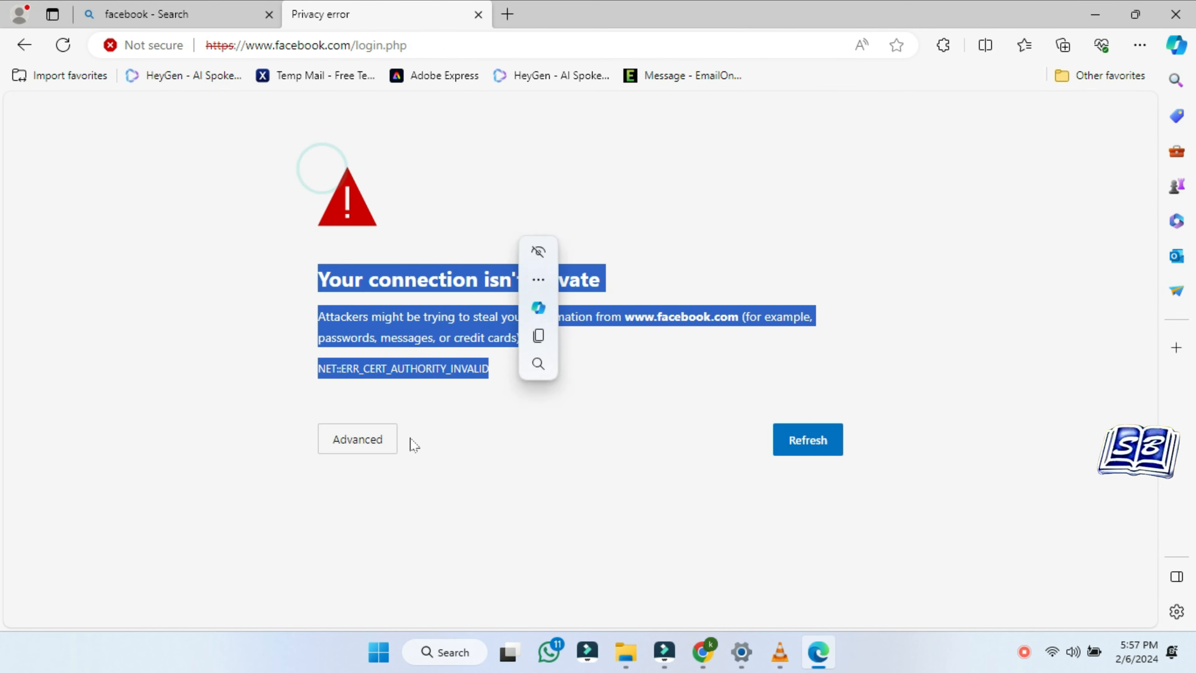
pyautogui.click(377, 440)
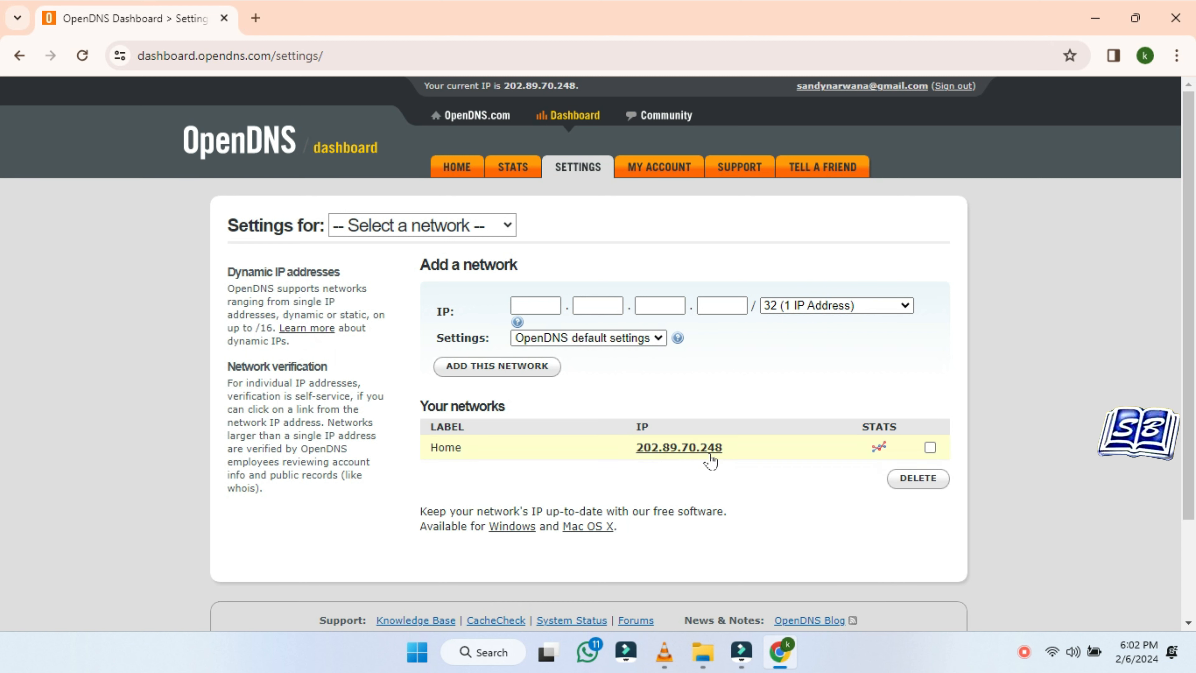
# Log in to the Tenda router admin at 192.168.0.1 and dismiss Chrome's save-password prompt
pyautogui.click(698, 447)
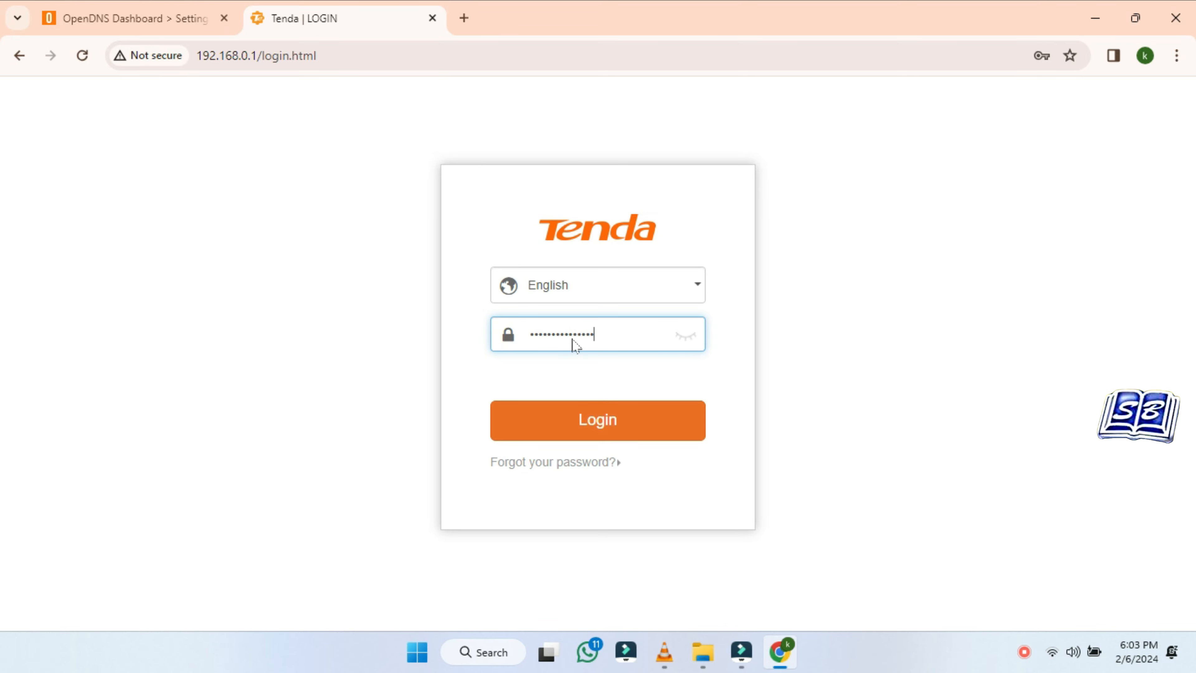
pyautogui.press('Return')
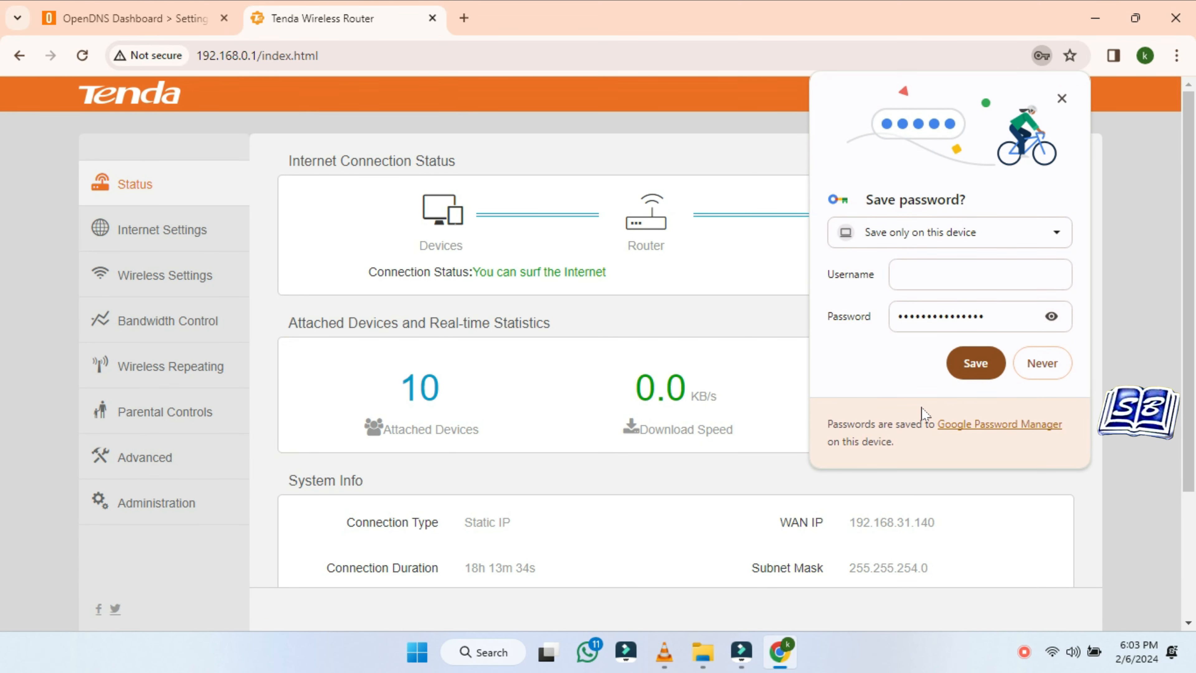
pyautogui.click(984, 365)
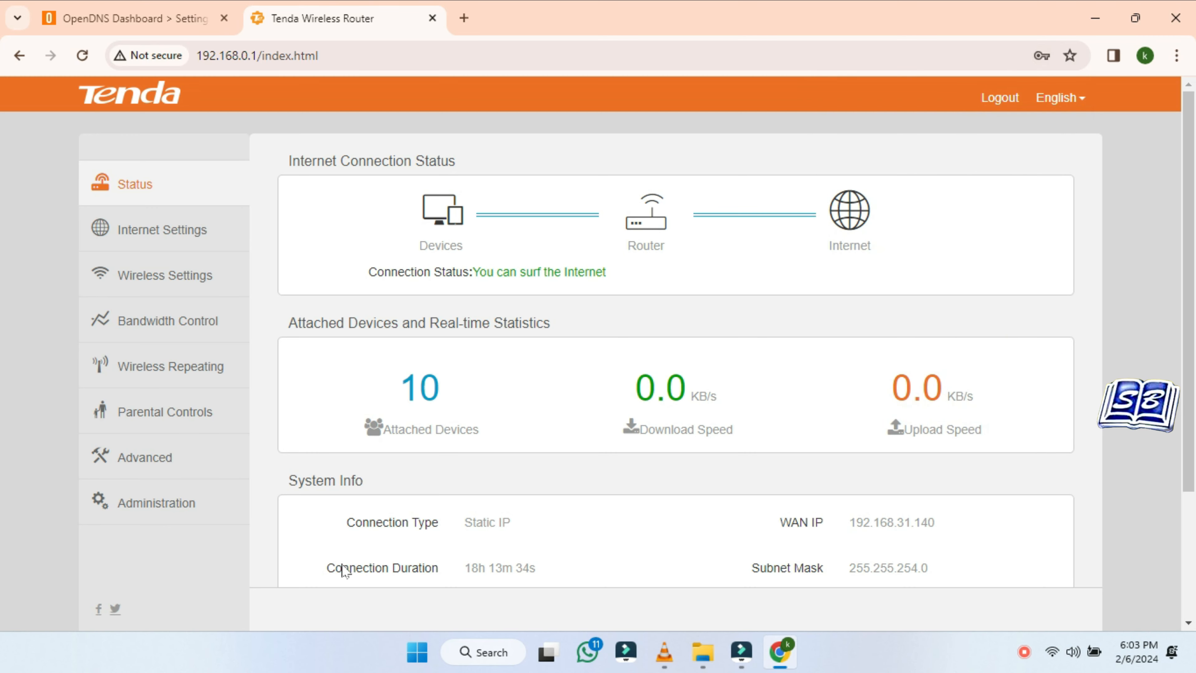
pyautogui.click(932, 667)
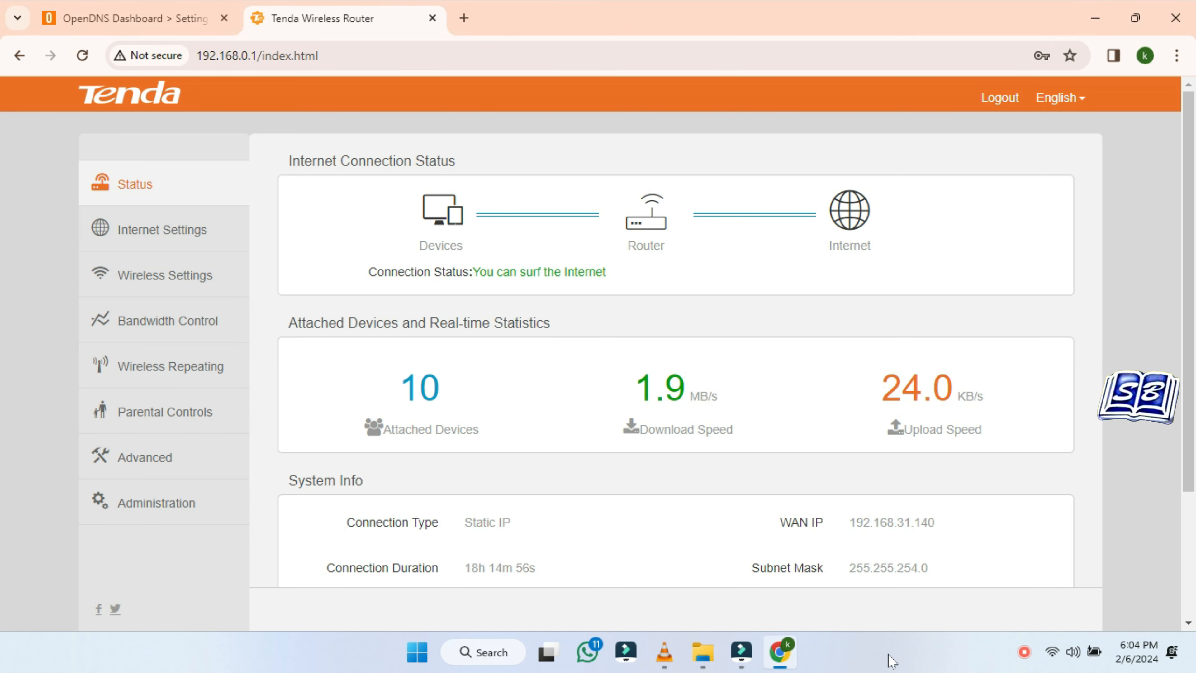
# In the router's Internet Settings, change Preferred DNS to 208.67.222.222
pyautogui.click(176, 235)
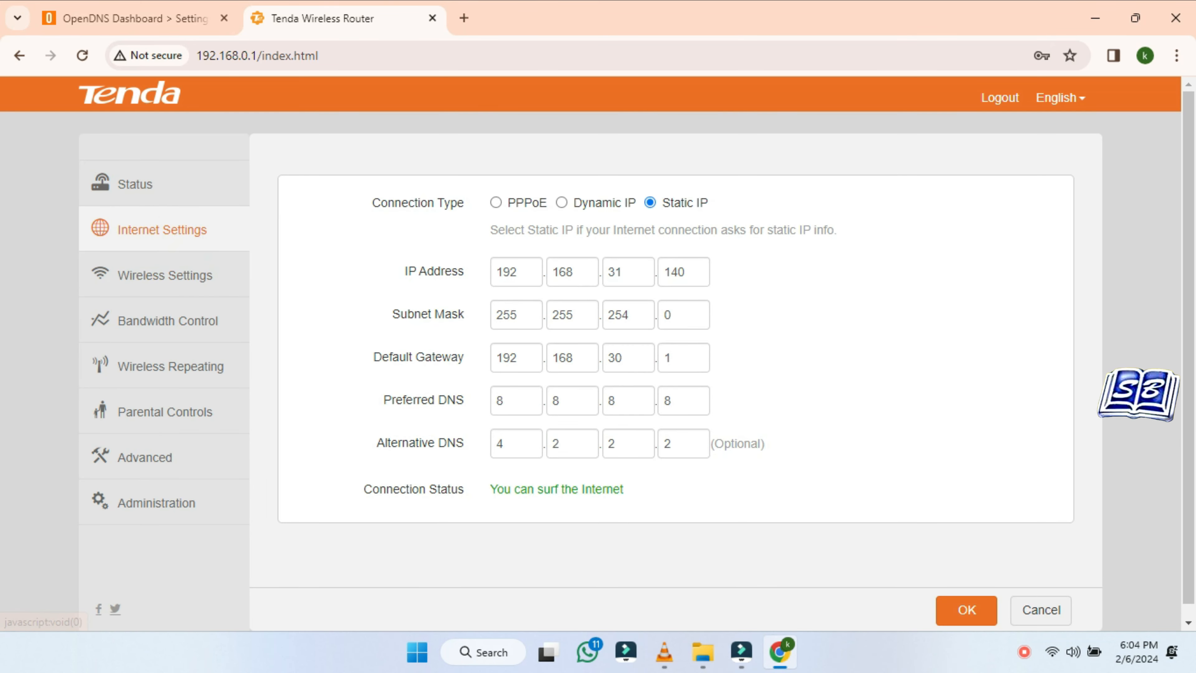
pyautogui.scroll(-1, 174, 249)
pyautogui.doubleClick(518, 387)
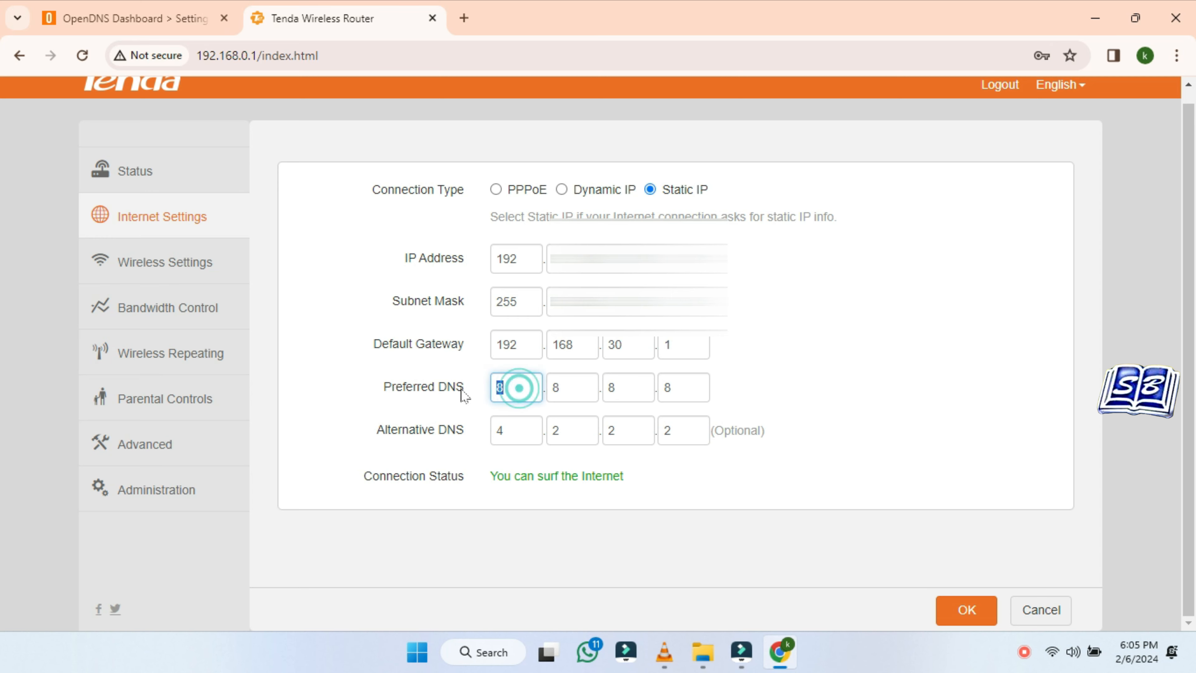
pyautogui.write('208')
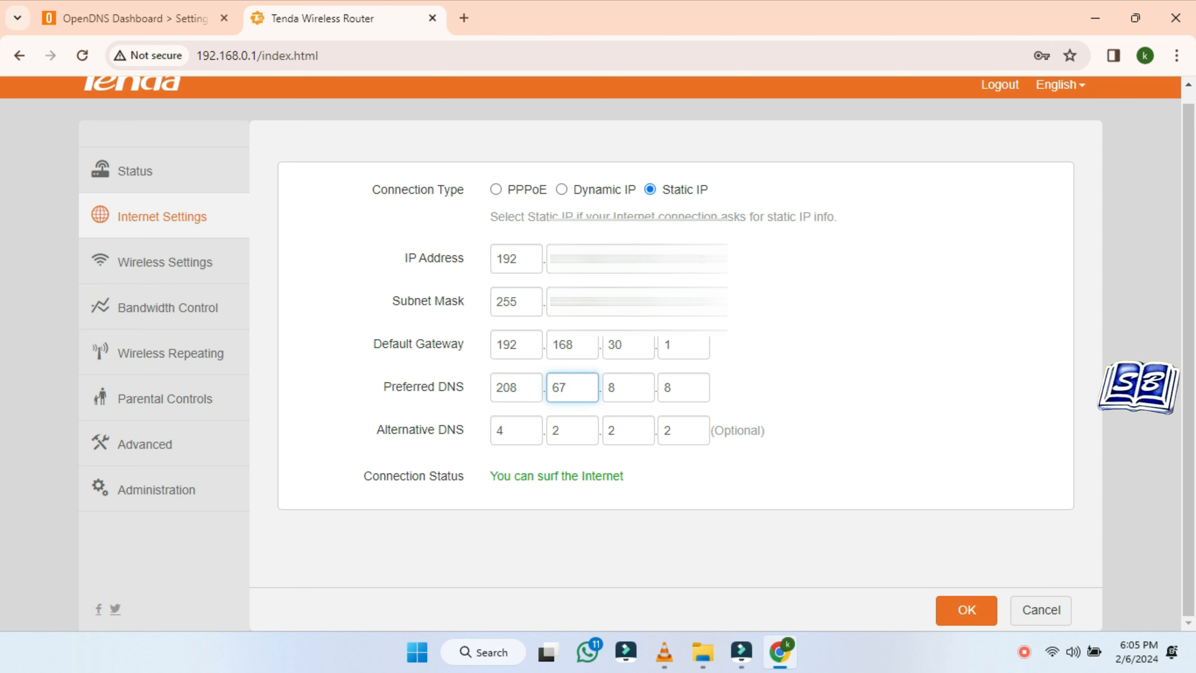
pyautogui.doubleClick(629, 387)
pyautogui.write('22')
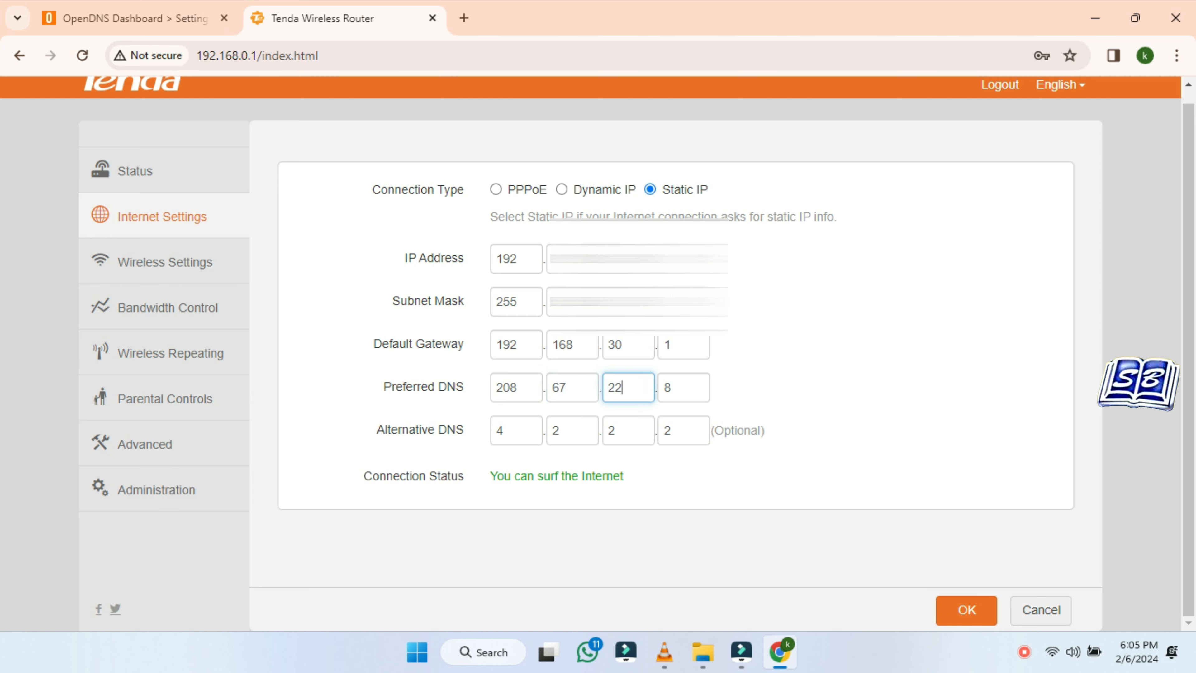
pyautogui.write('2')
# Change Alternative DNS to 208.67.220.220 and save the router settings
pyautogui.doubleClick(502, 430)
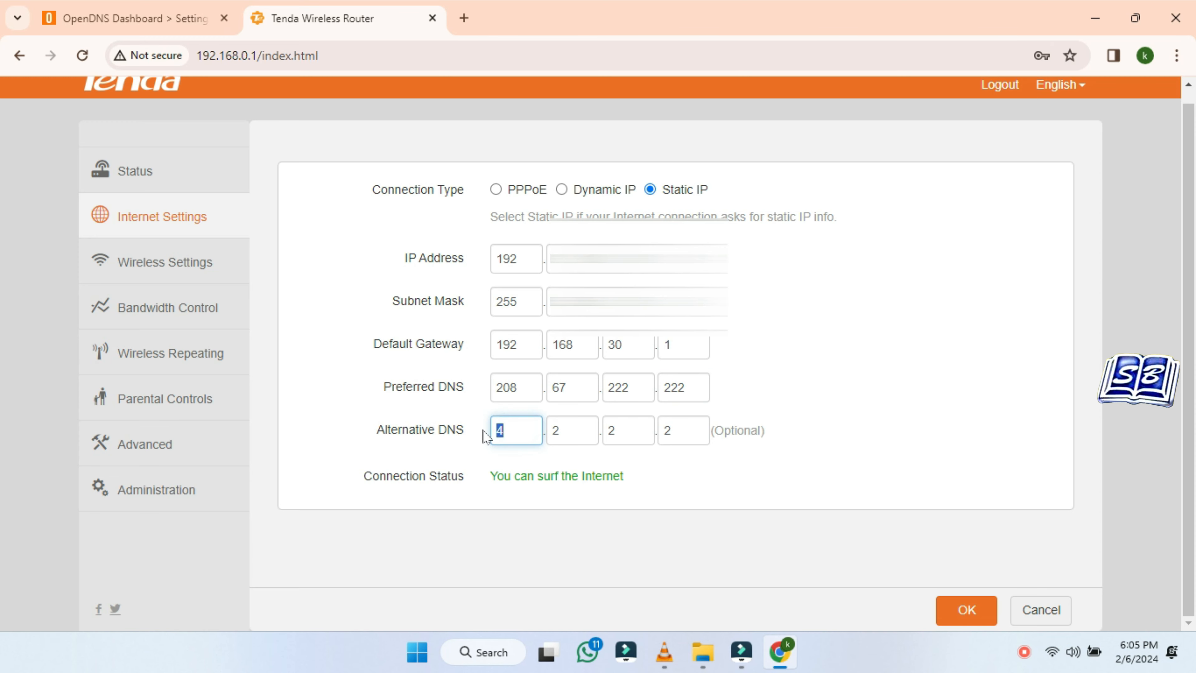
pyautogui.write('208.')
pyautogui.write('67')
pyautogui.press('Tab')
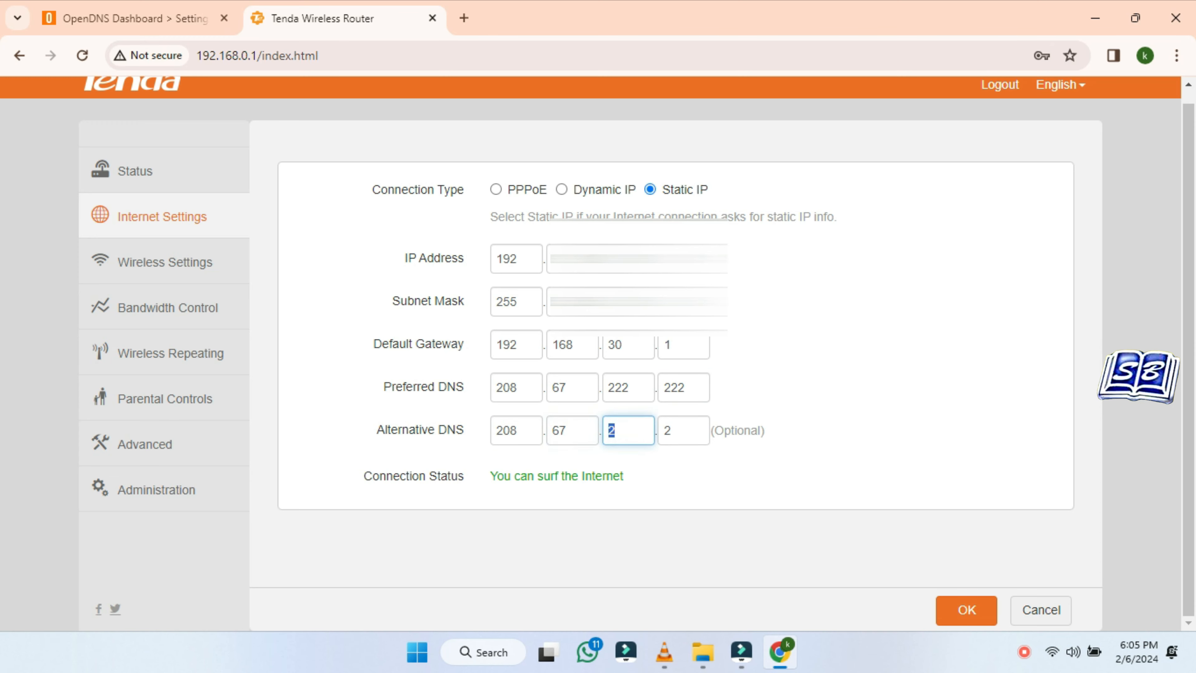
pyautogui.write('220')
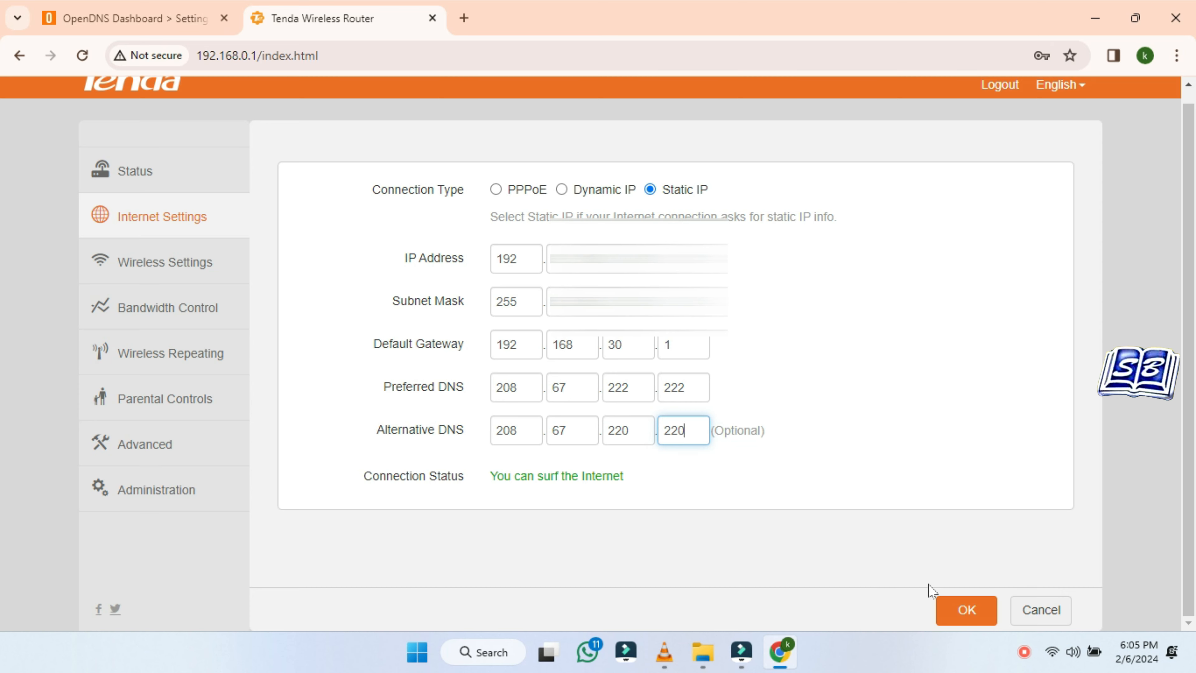
pyautogui.click(969, 612)
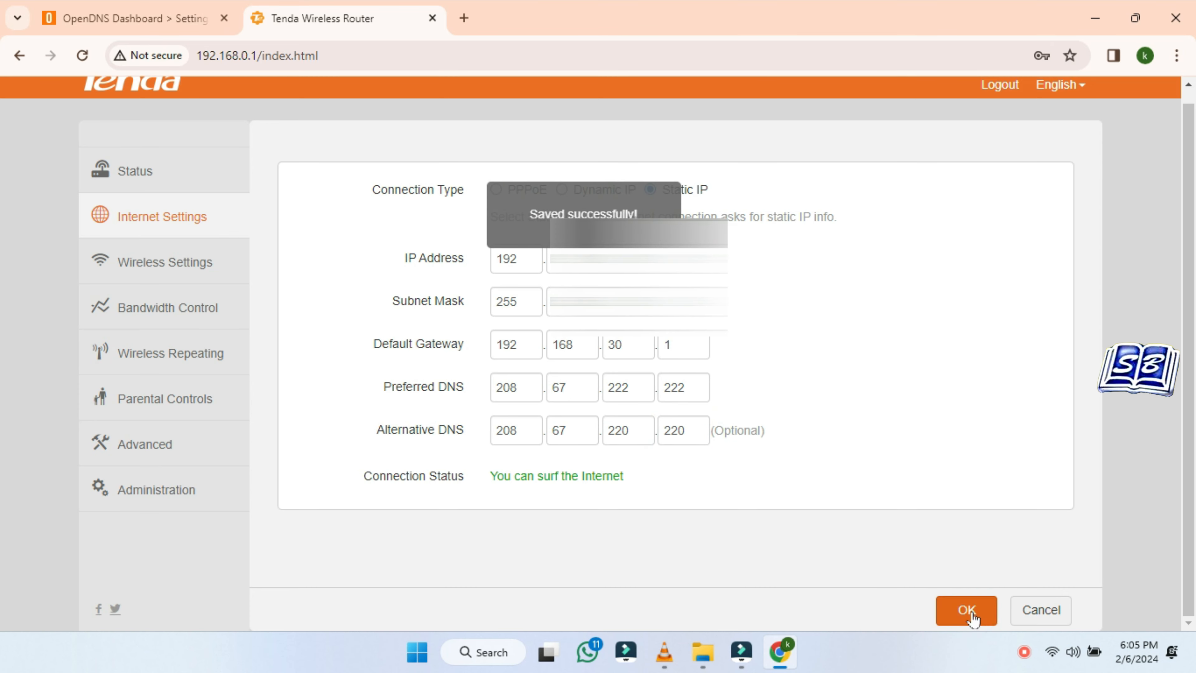
pyautogui.click(967, 513)
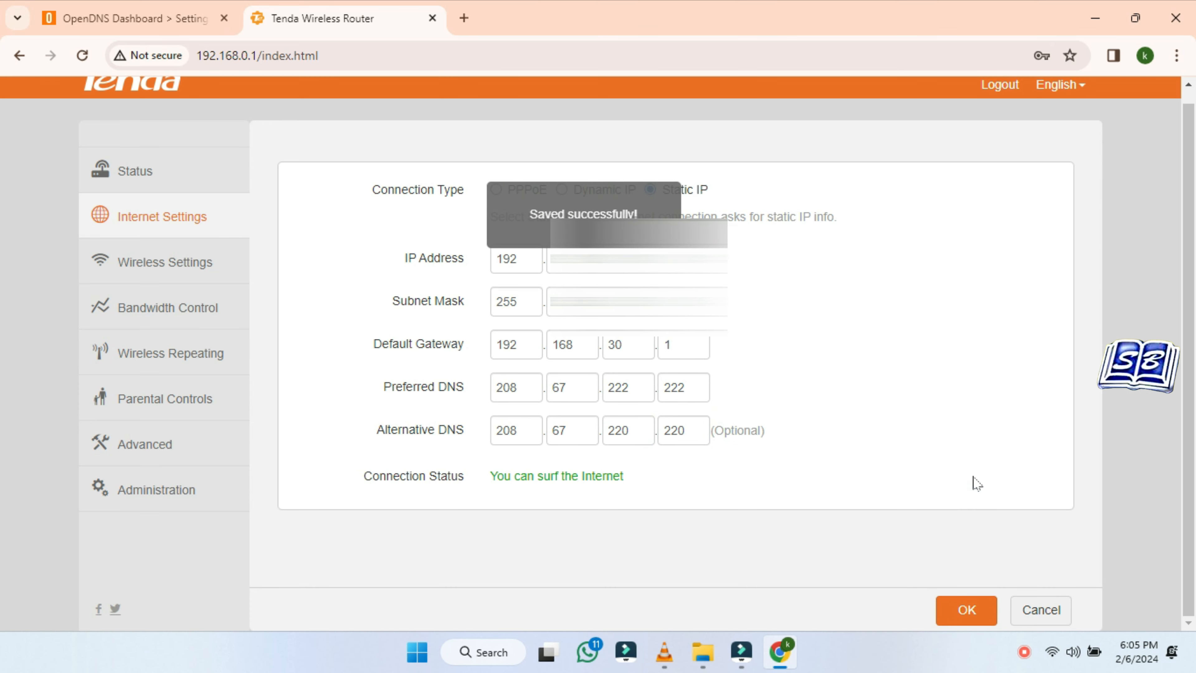
# Open the Wi-Fi 2 adapter's properties via Windows Settings > Network & internet > Wi-Fi
pyautogui.click(152, 171)
pyautogui.press('super+x')
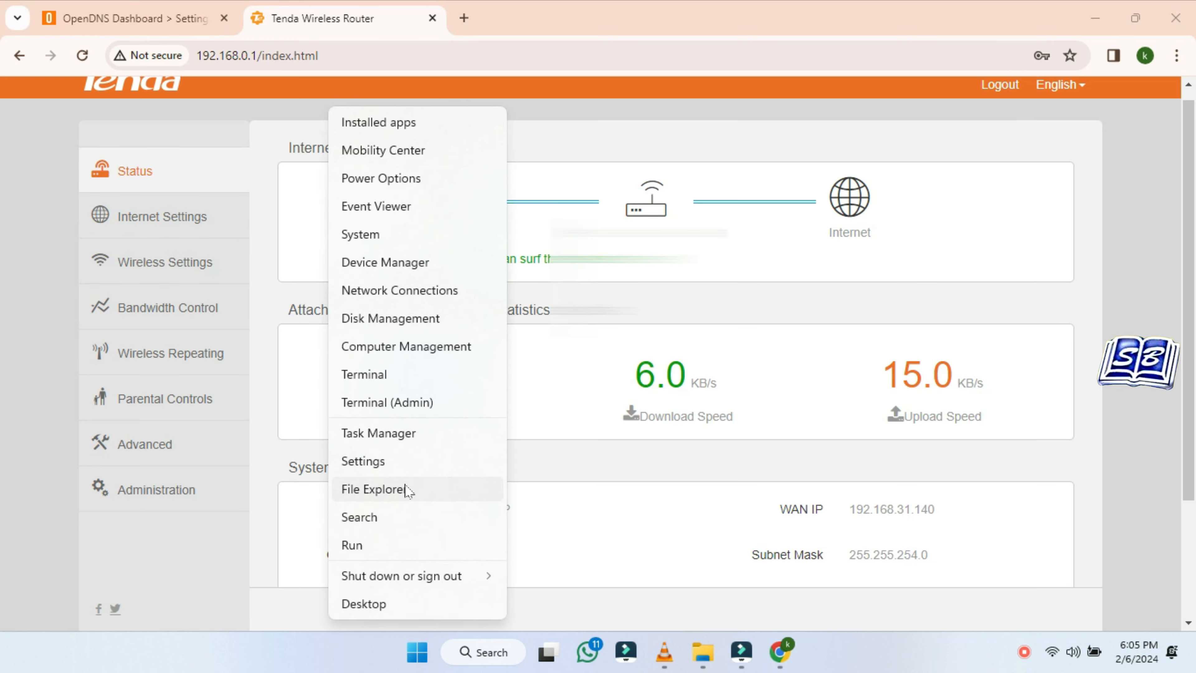
pyautogui.click(403, 469)
pyautogui.click(149, 295)
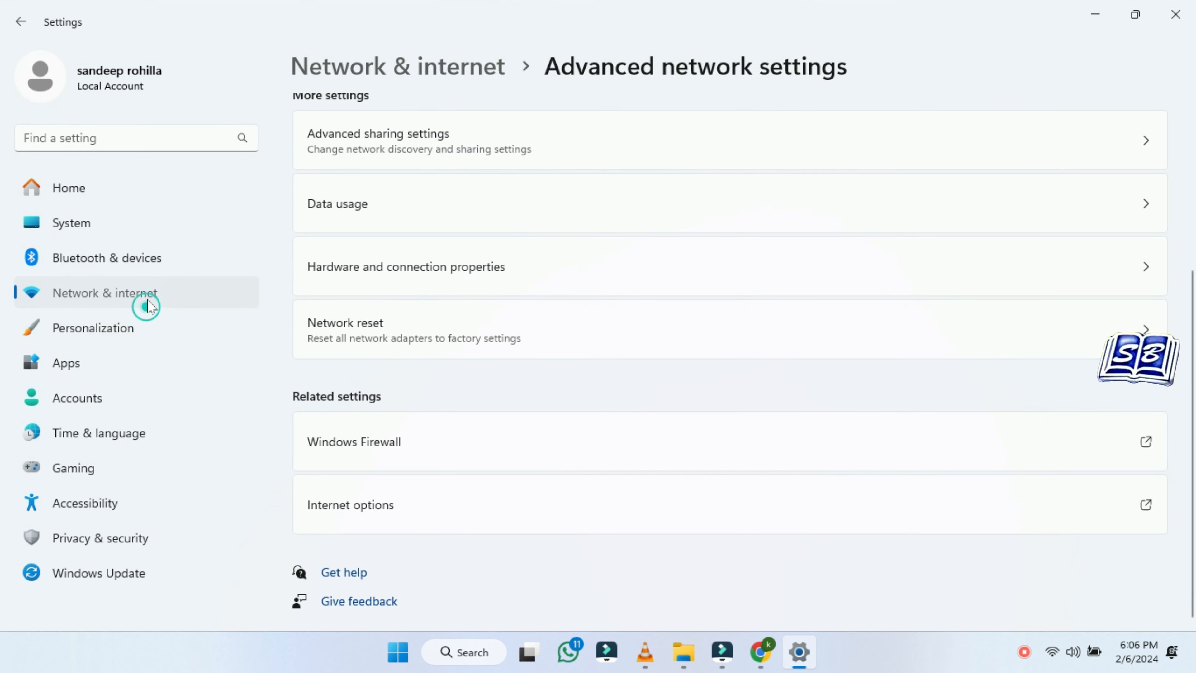
pyautogui.click(921, 245)
pyautogui.scroll(-2, 1083, 452)
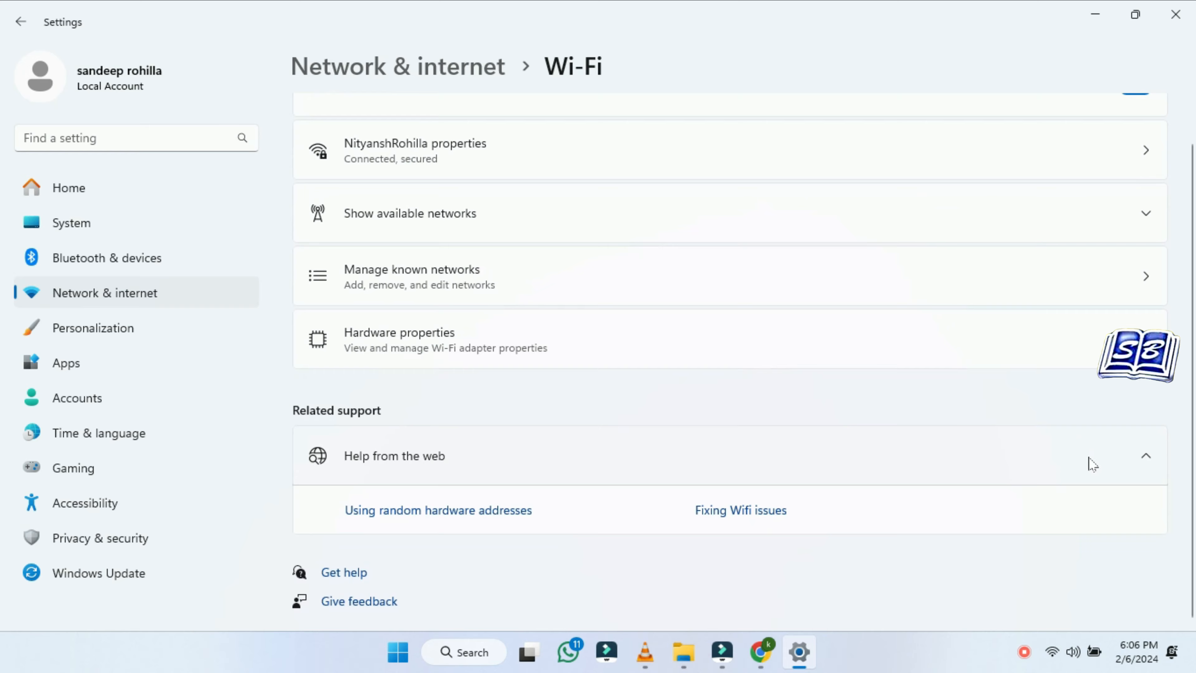
pyautogui.click(1063, 338)
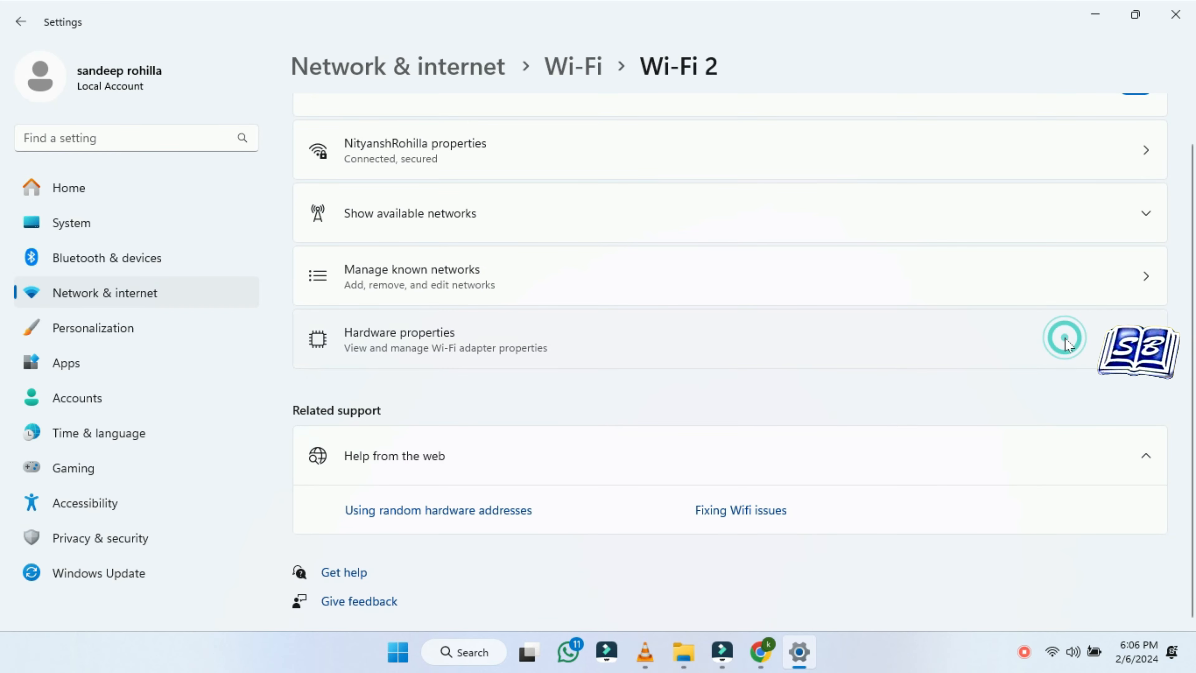
pyautogui.scroll(-3, 902, 392)
pyautogui.click(1115, 543)
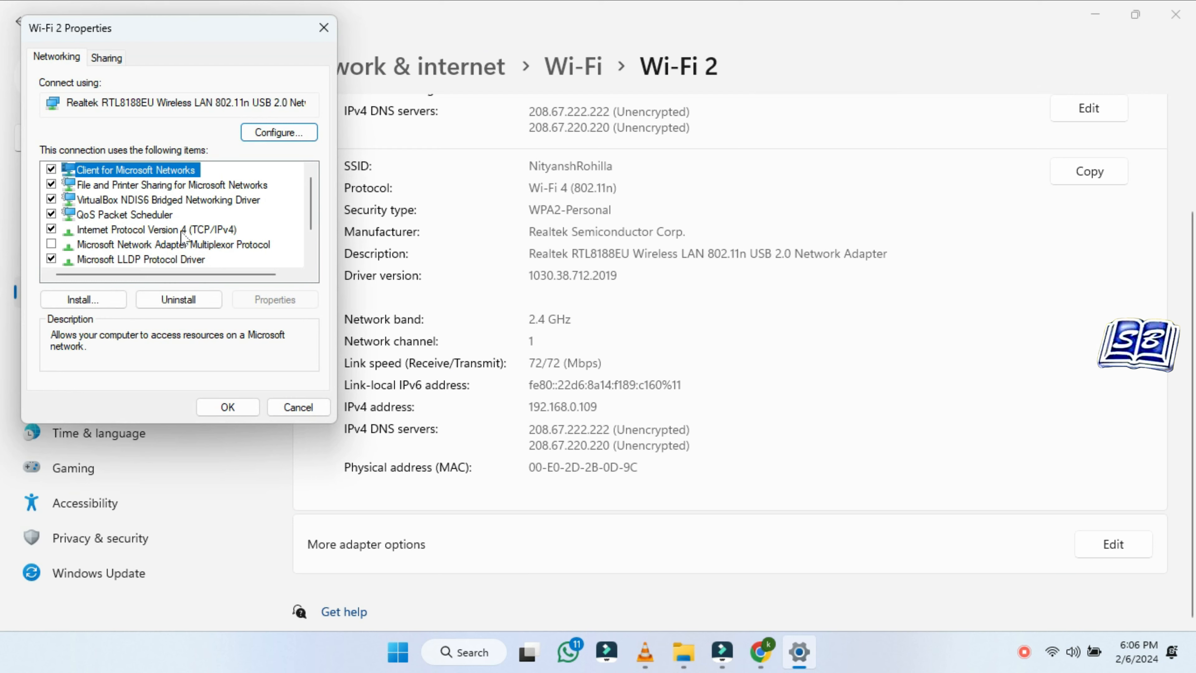
# Set Wi-Fi 2's IPv4 DNS to obtain automatically, close the dialogs, and return to Chrome
pyautogui.click(182, 230)
pyautogui.click(278, 301)
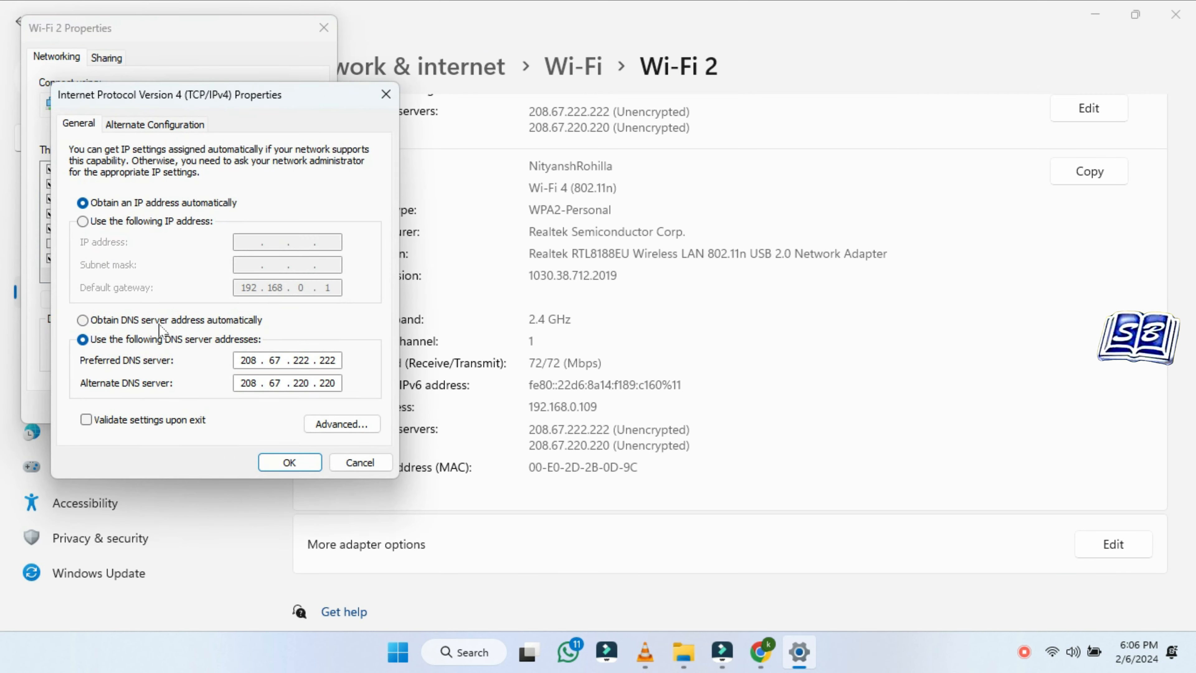
pyautogui.click(156, 321)
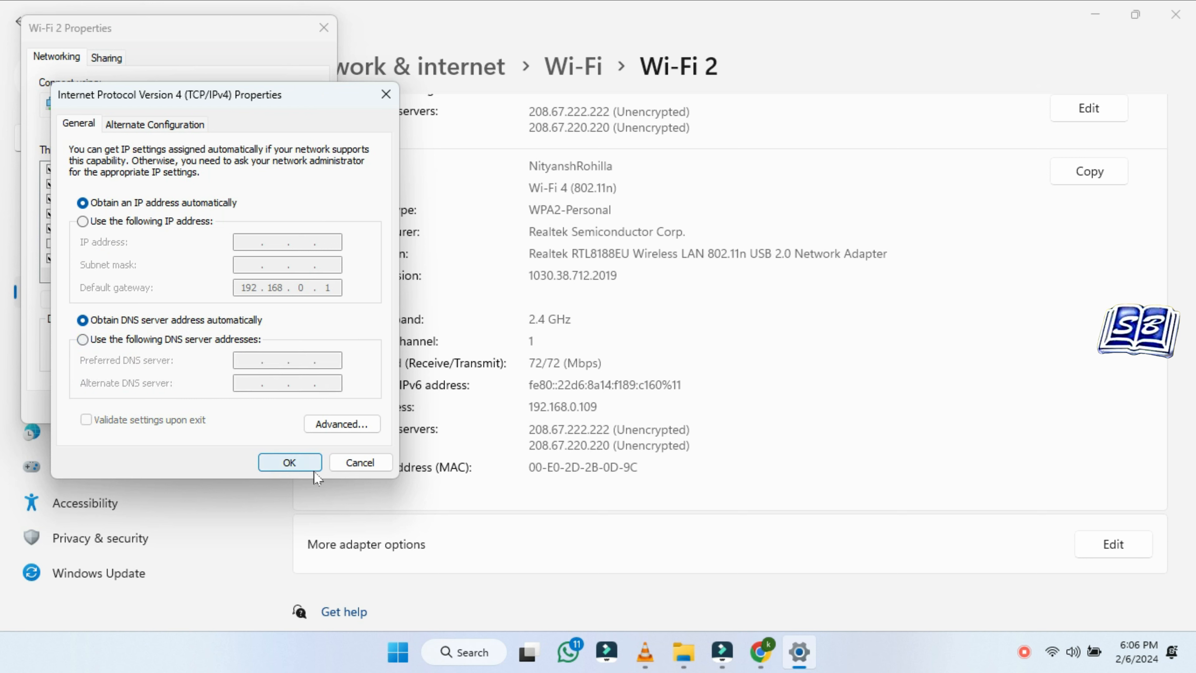
pyautogui.click(300, 469)
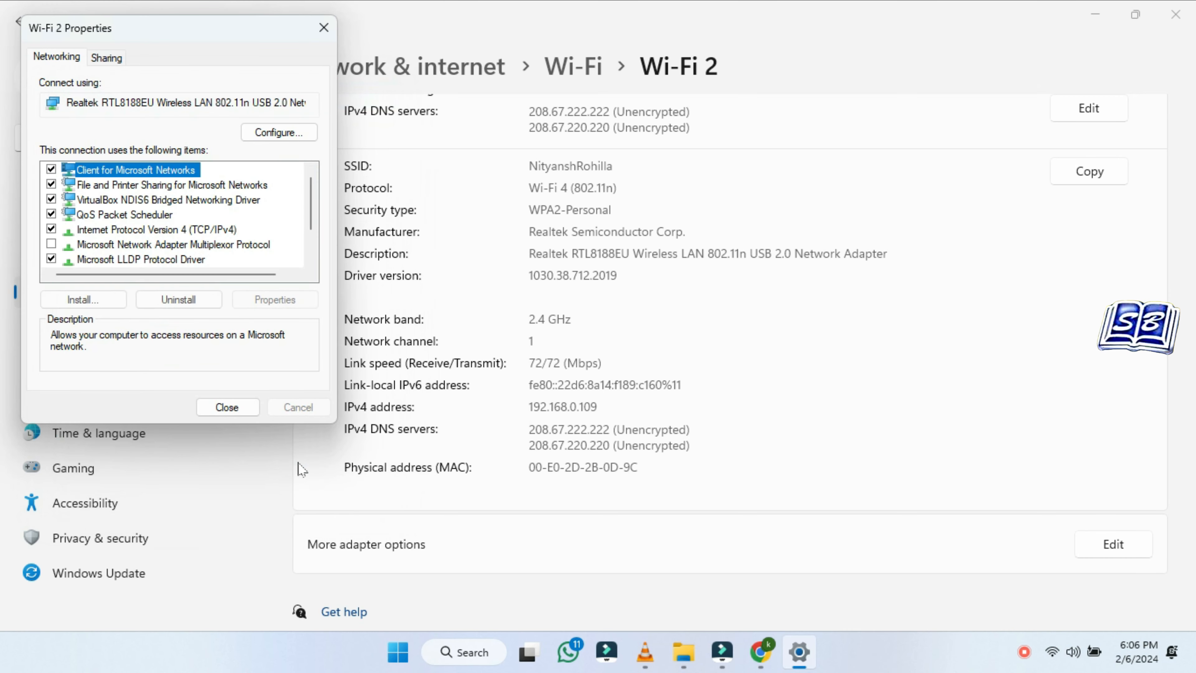
pyautogui.click(229, 407)
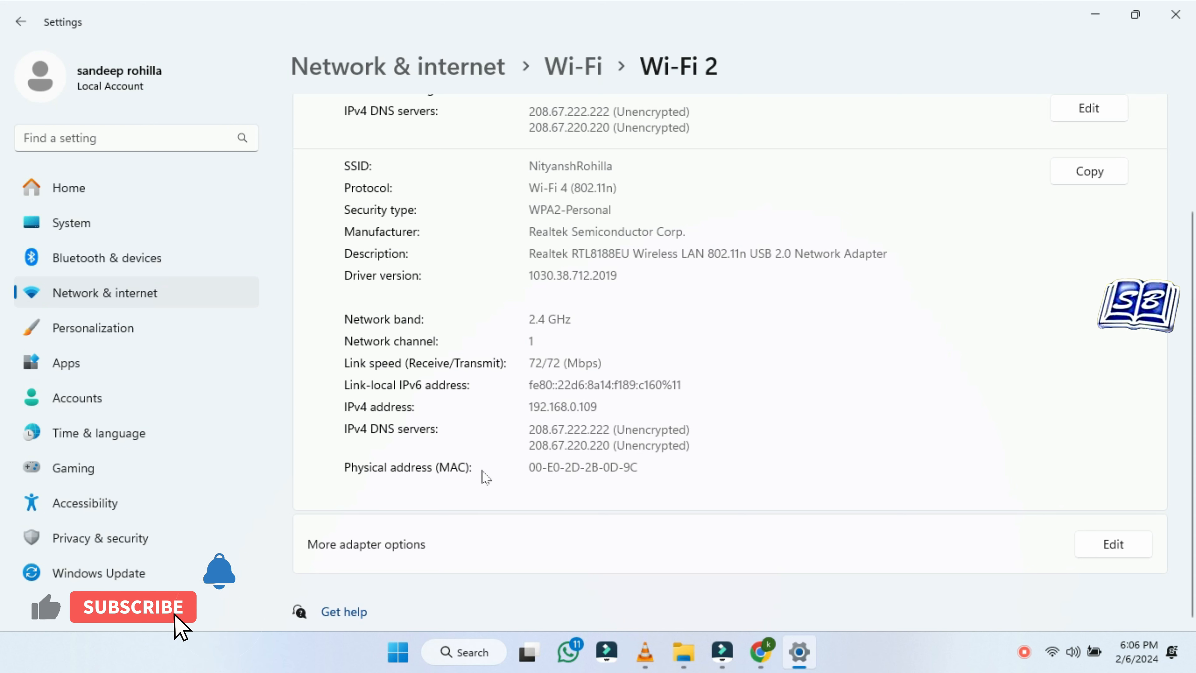
pyautogui.click(754, 661)
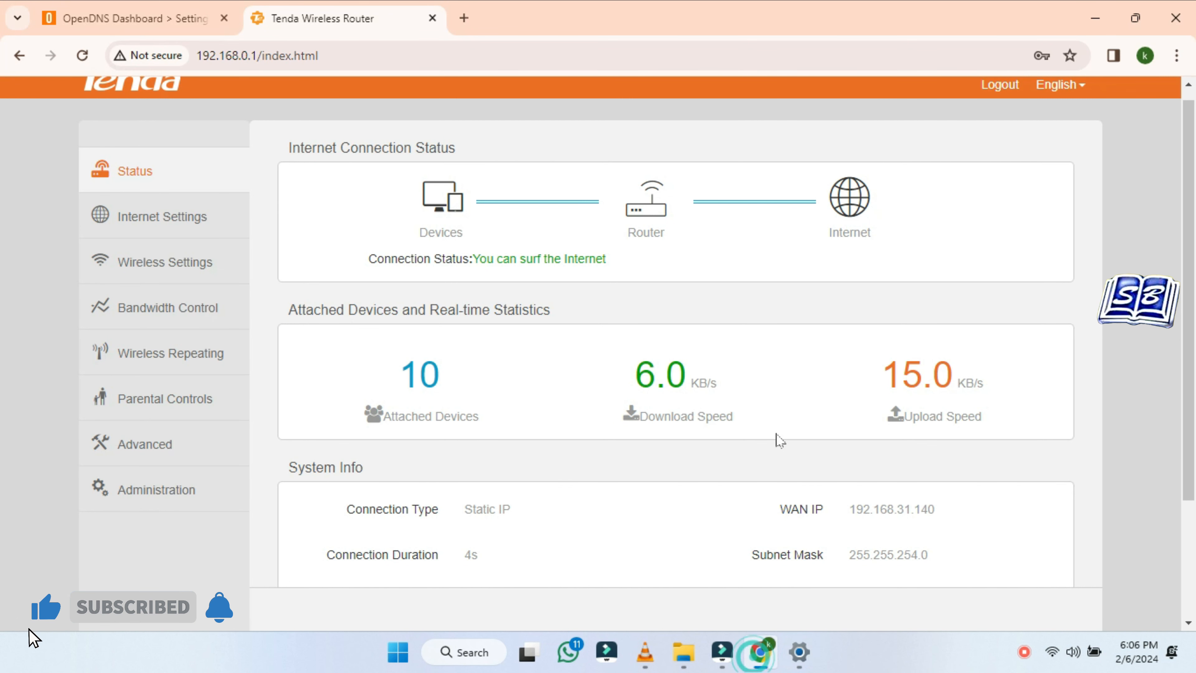
pyautogui.click(463, 18)
pyautogui.click(463, 43)
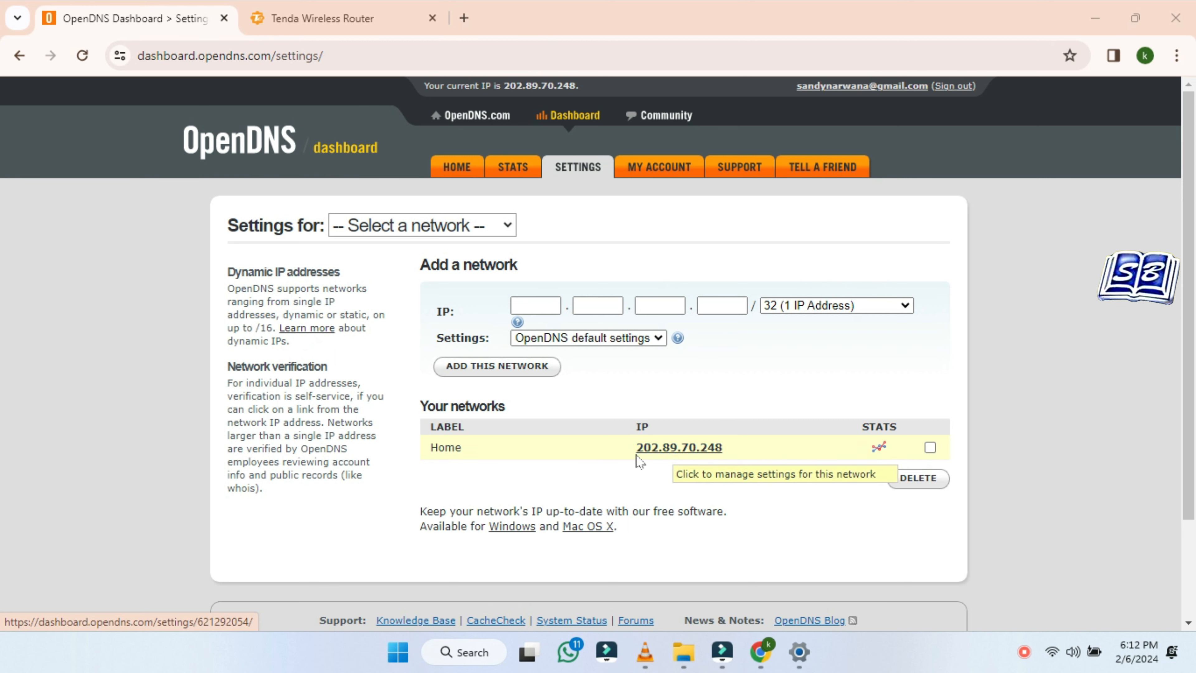
pyautogui.moveTo(628, 447); pyautogui.dragTo(749, 491)
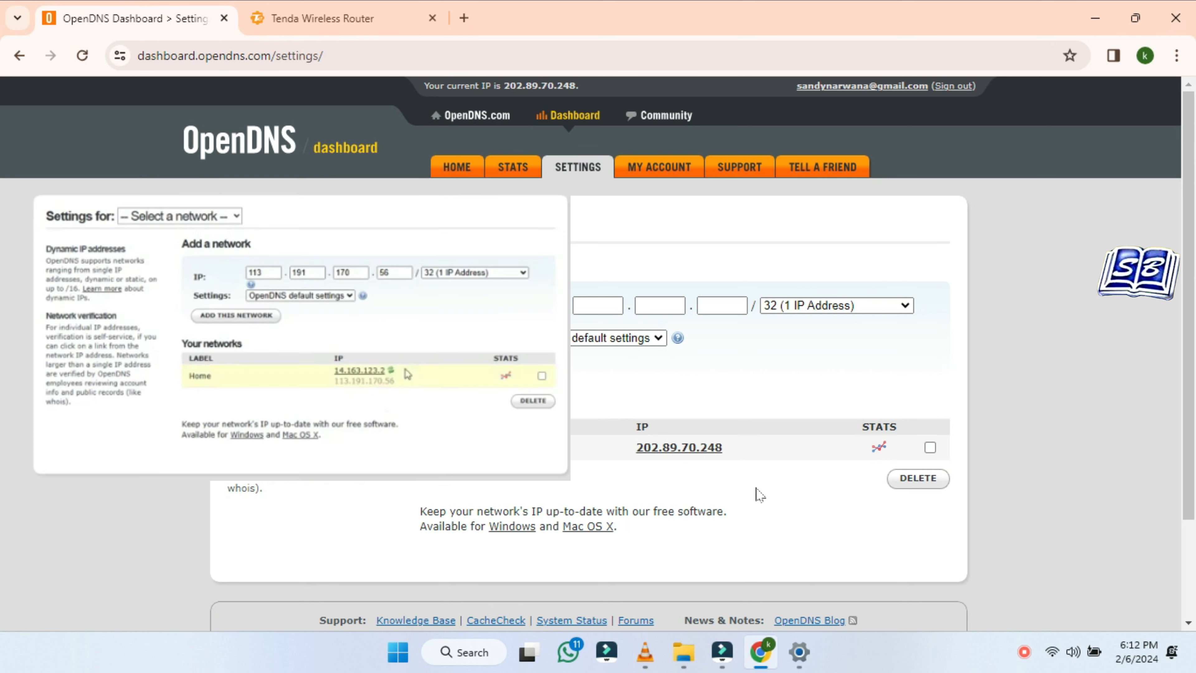
pyautogui.click(754, 491)
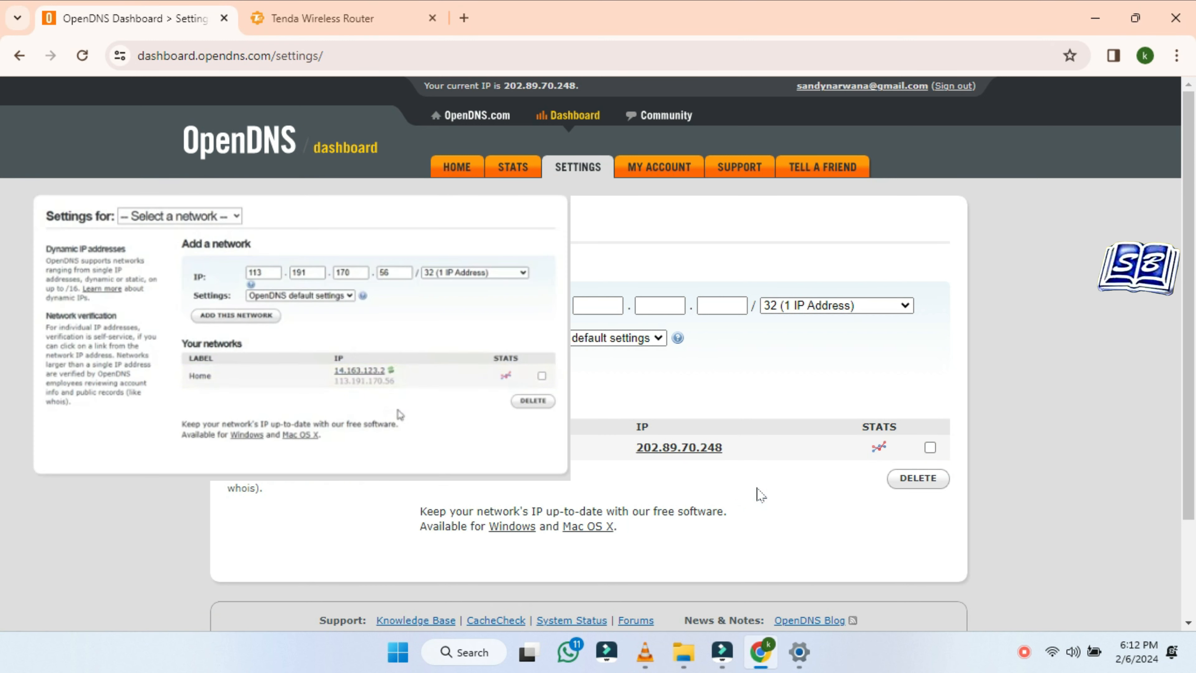
# Download OpenDNS-Updater-2.2.1.exe from the Support page's Windows Client link and run it
pyautogui.click(740, 168)
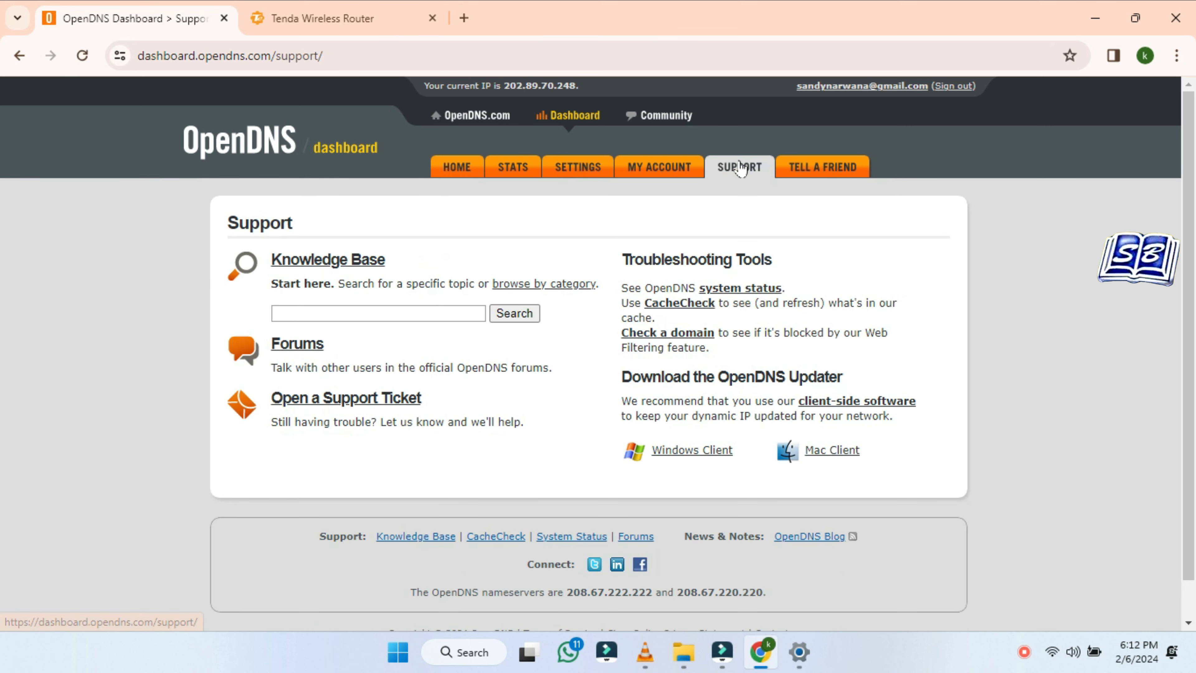
pyautogui.click(708, 453)
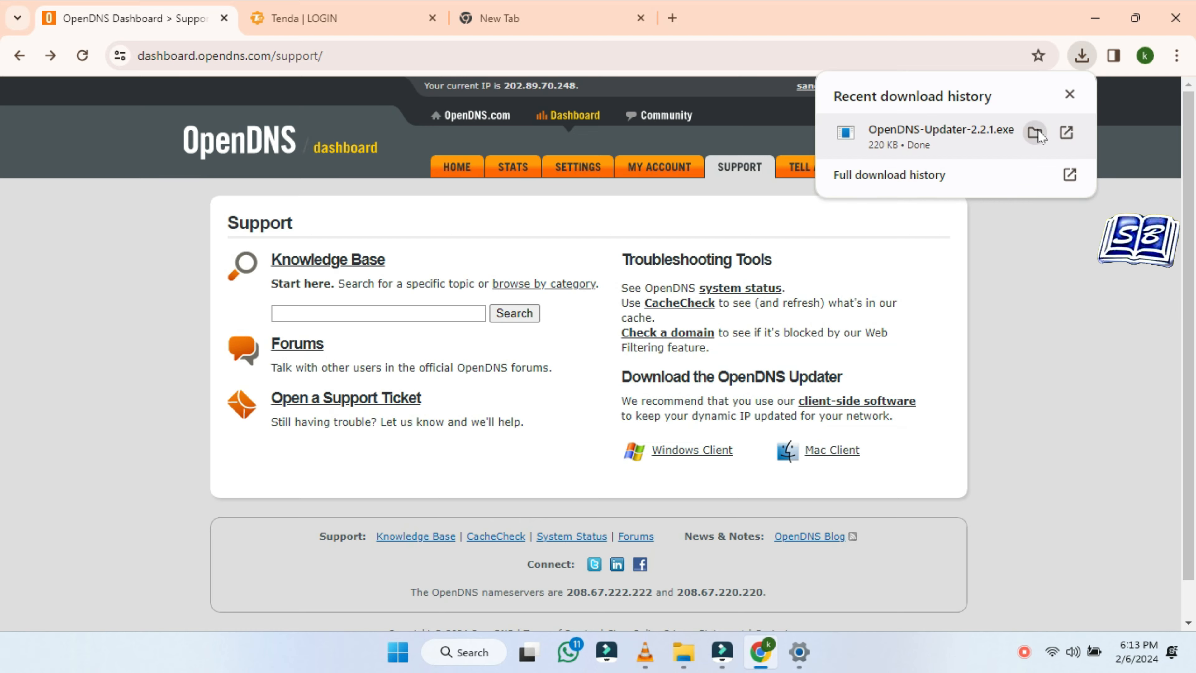
pyautogui.click(1038, 133)
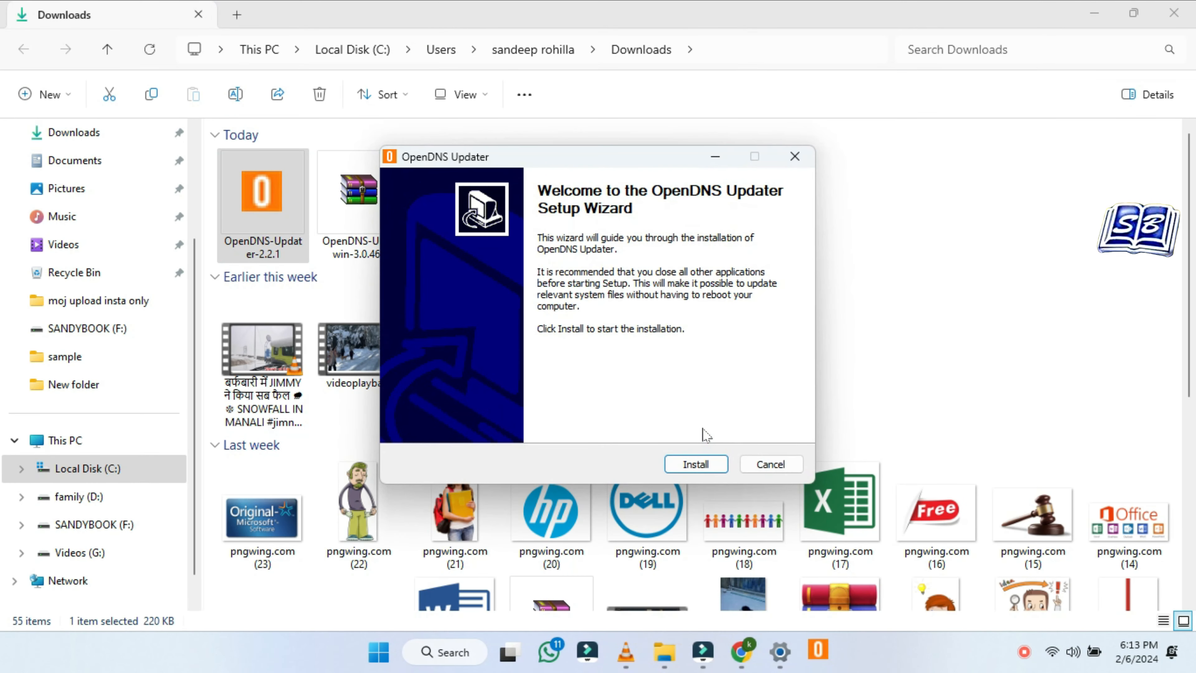
# Install the OpenDNS Updater and sign in with the account email and password
pyautogui.click(700, 466)
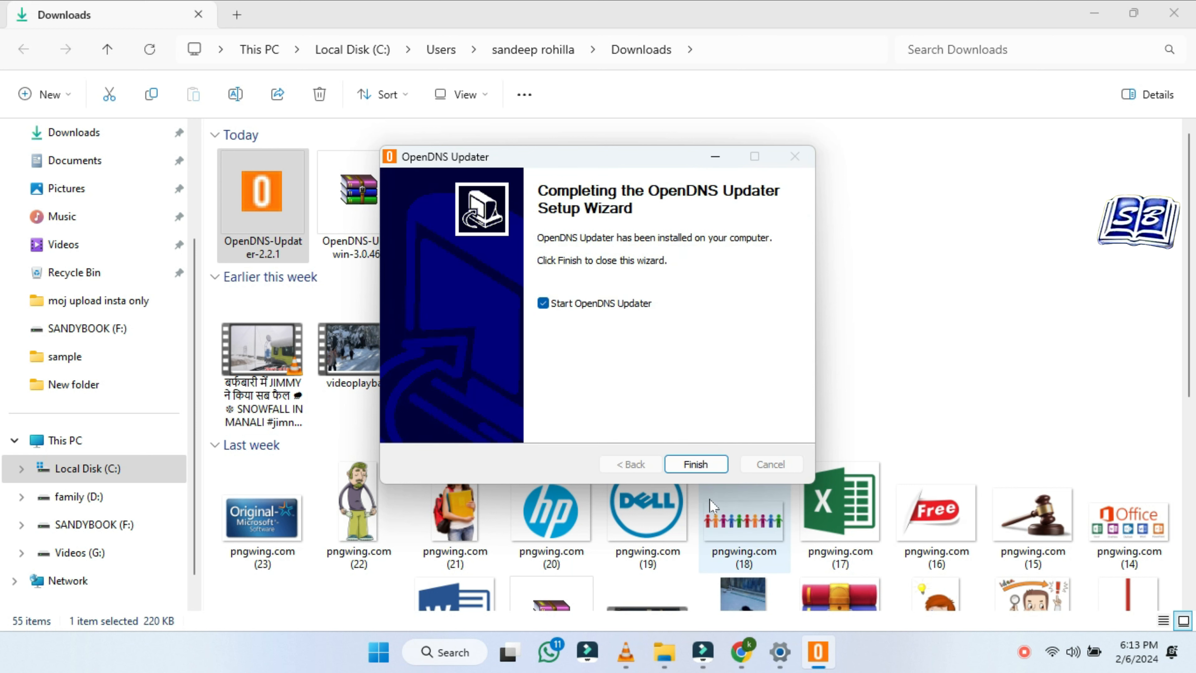
pyautogui.click(698, 463)
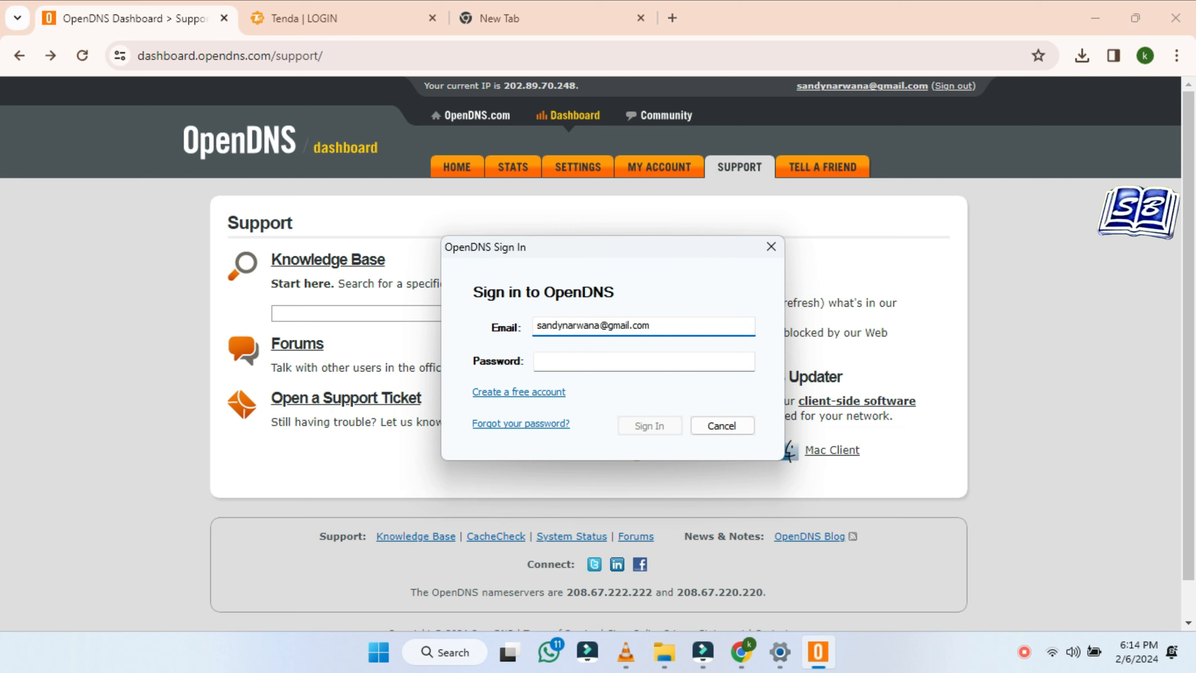
pyautogui.press('Tab')
pyautogui.write('•••••••••')
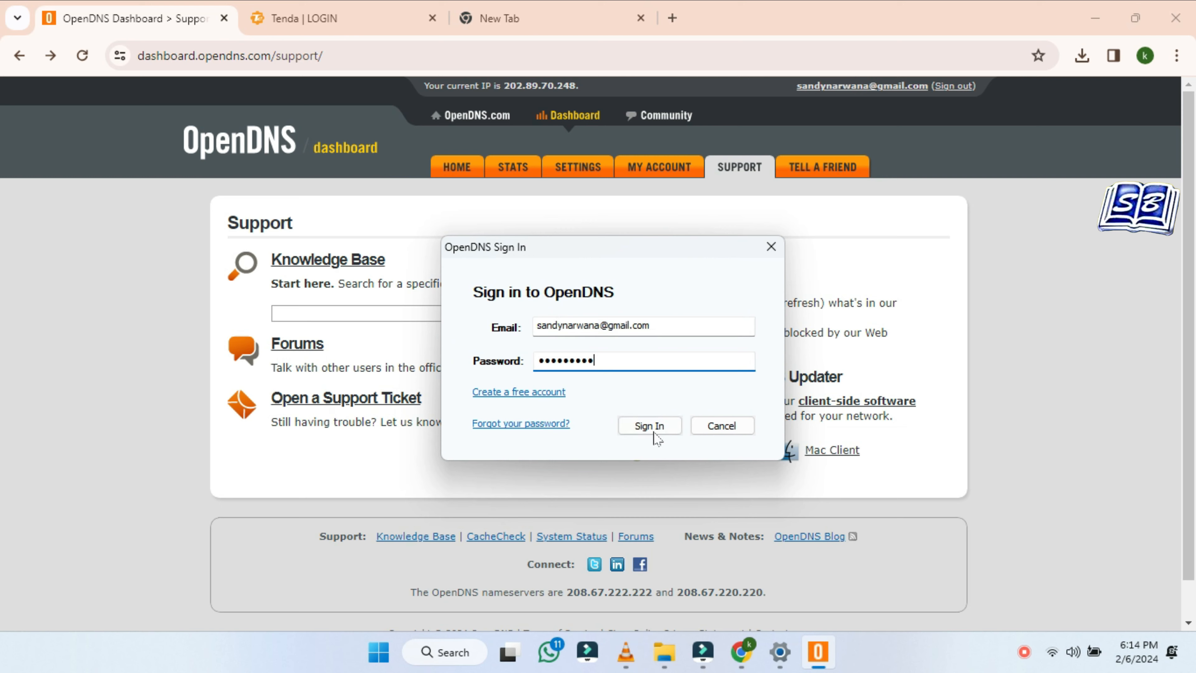
pyautogui.click(653, 432)
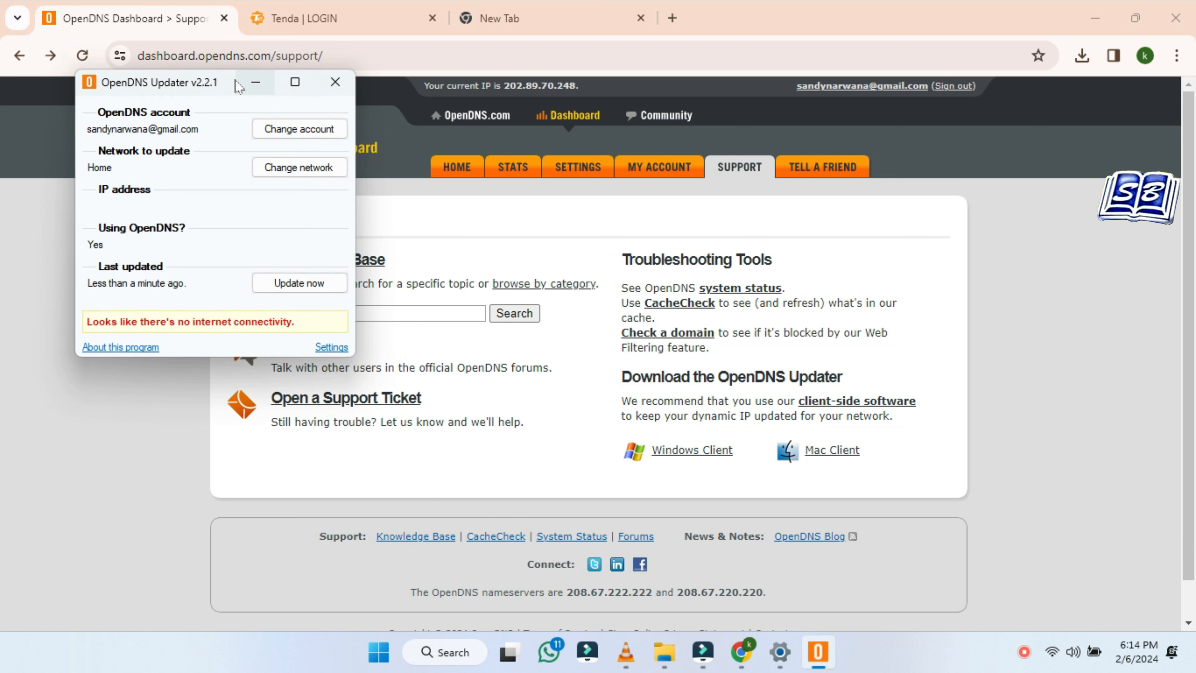
# Update the Home network's IP address to OpenDNS from the Updater window
pyautogui.moveTo(238, 86); pyautogui.dragTo(483, 218)
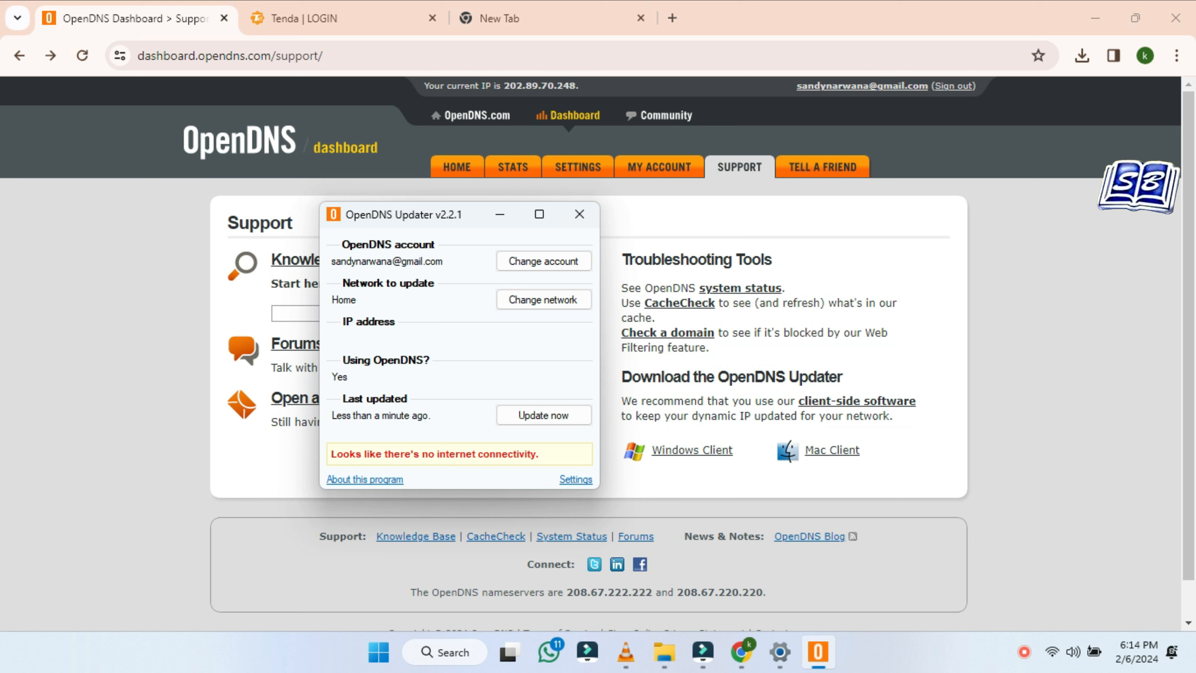
pyautogui.click(544, 415)
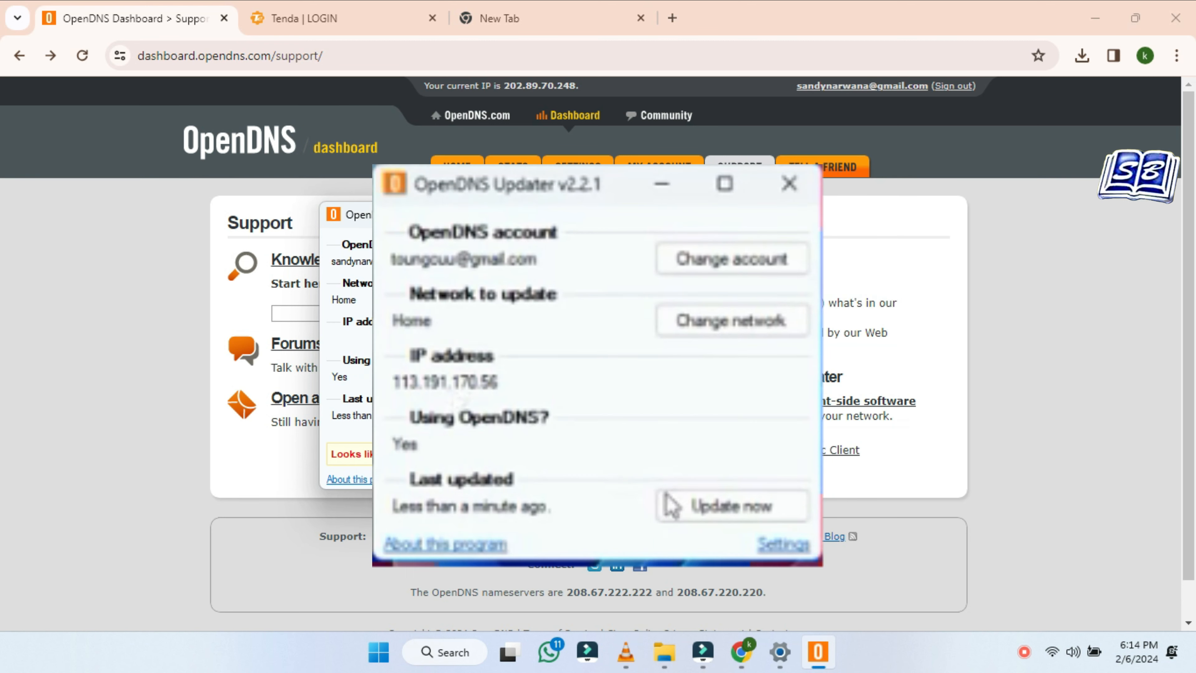
pyautogui.moveTo(480, 214); pyautogui.dragTo(779, 243)
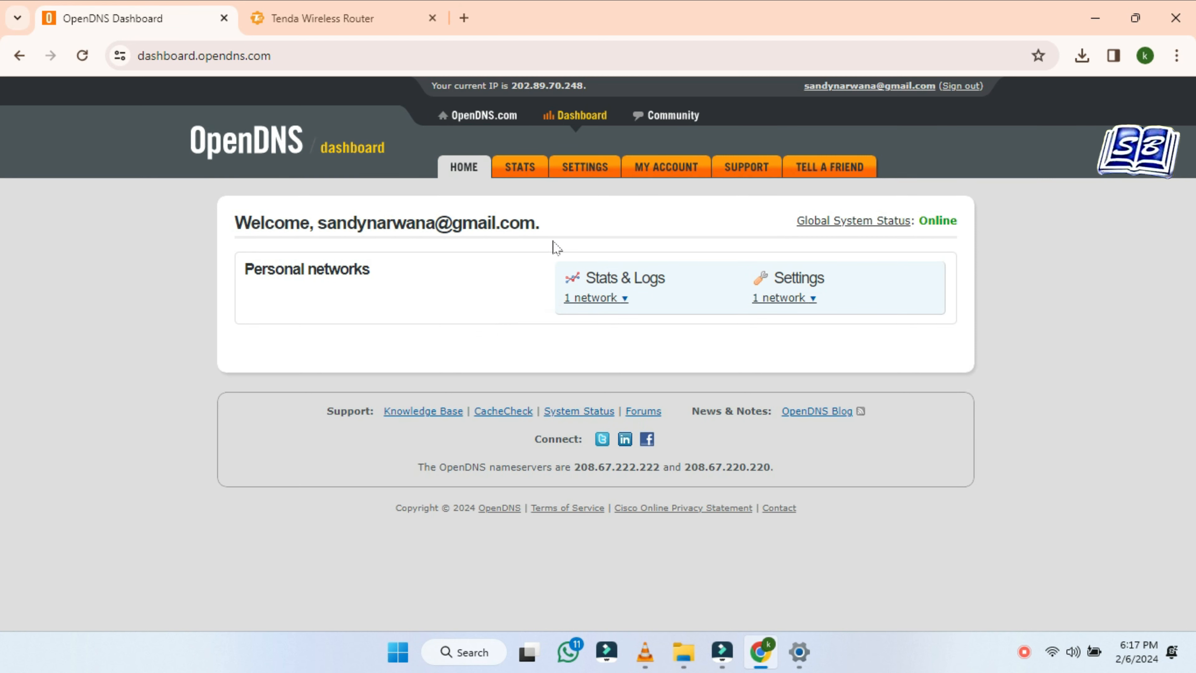
pyautogui.click(624, 304)
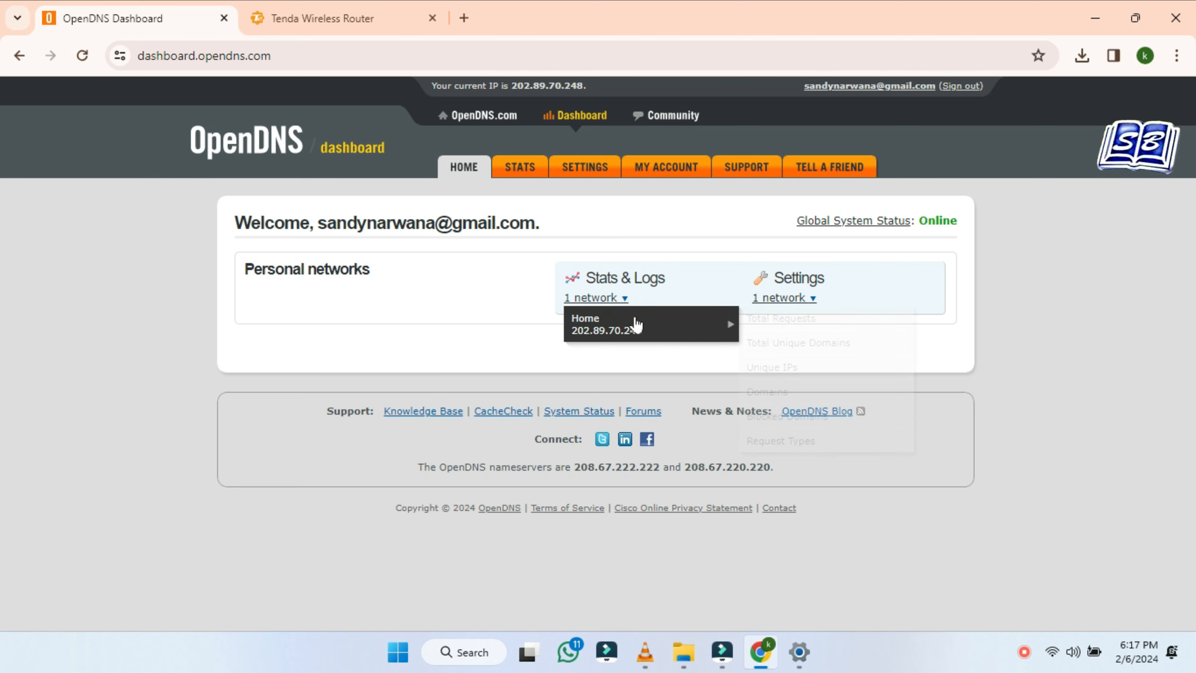
pyautogui.moveTo(700, 325)
pyautogui.click(788, 396)
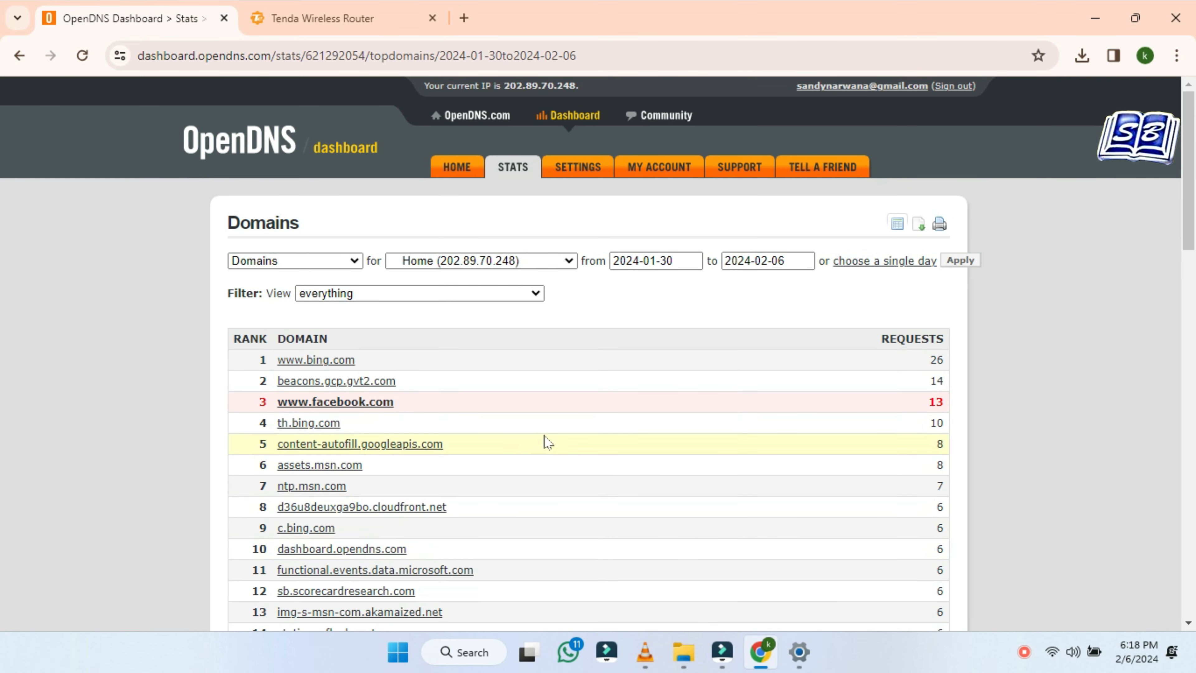
pyautogui.click(438, 405)
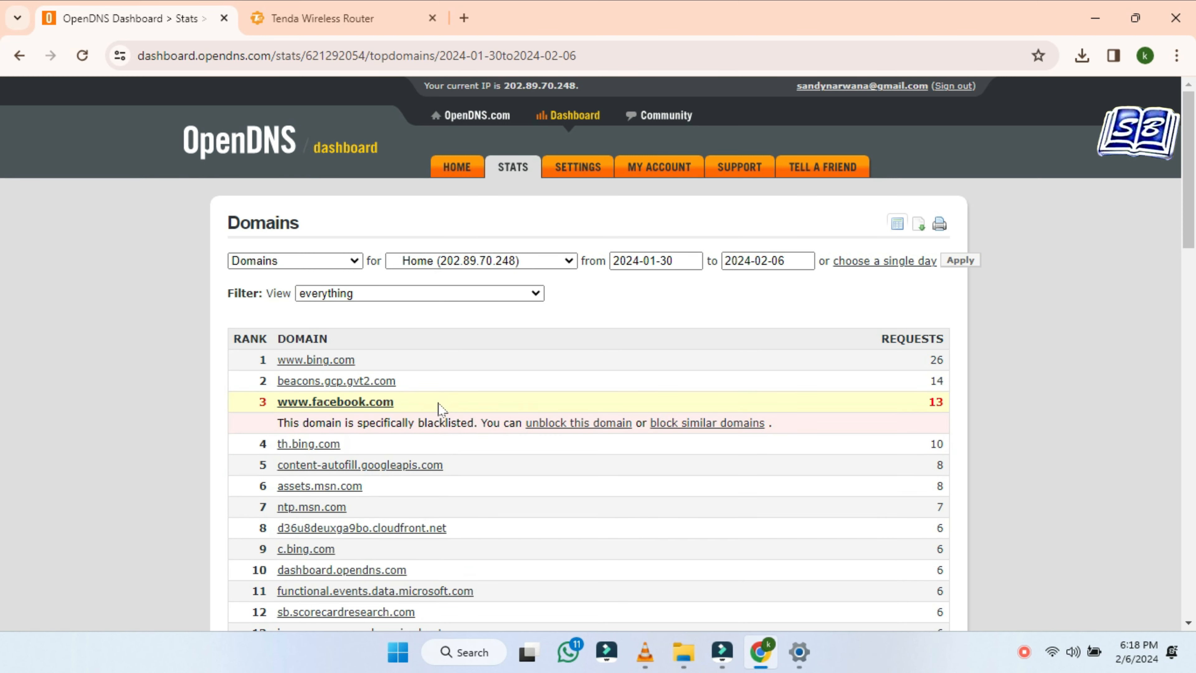
pyautogui.click(439, 404)
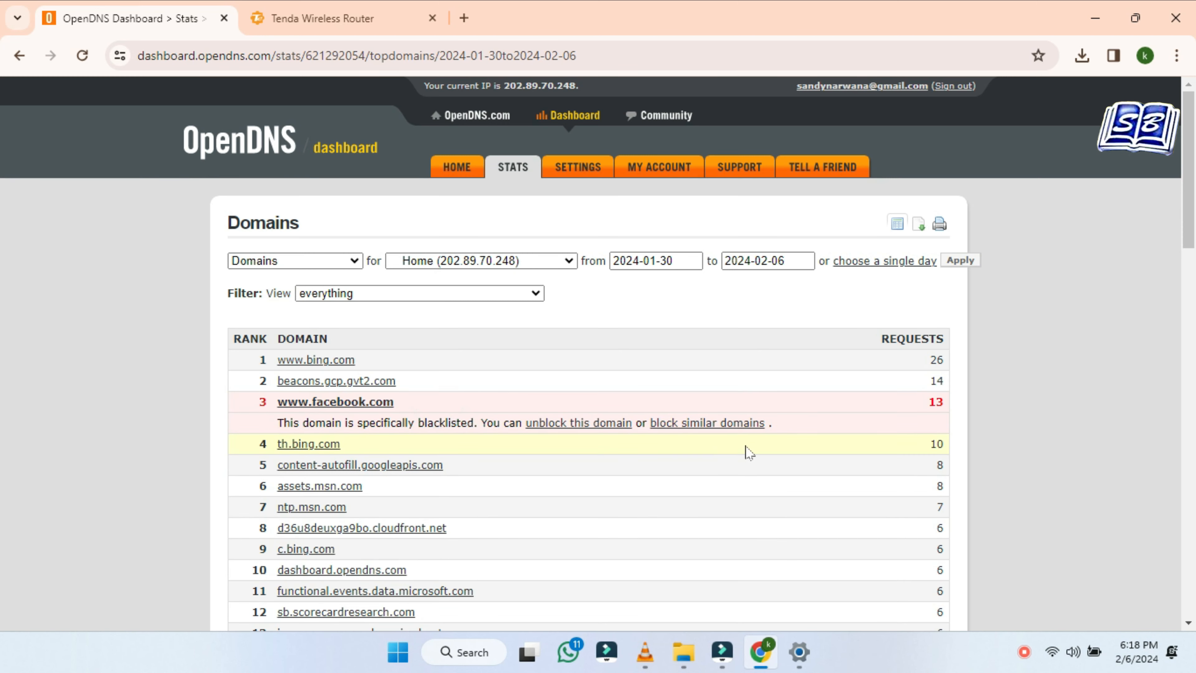
# Block similar domains by checking the Social Networking category and confirming
pyautogui.click(735, 422)
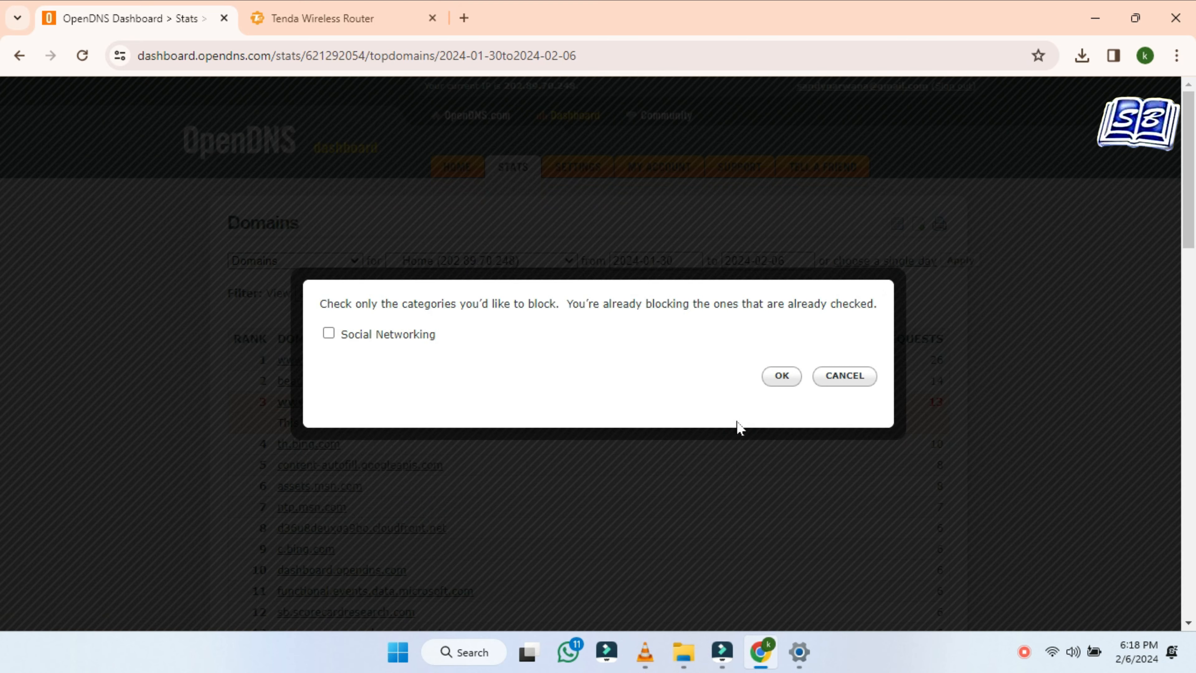
pyautogui.click(414, 342)
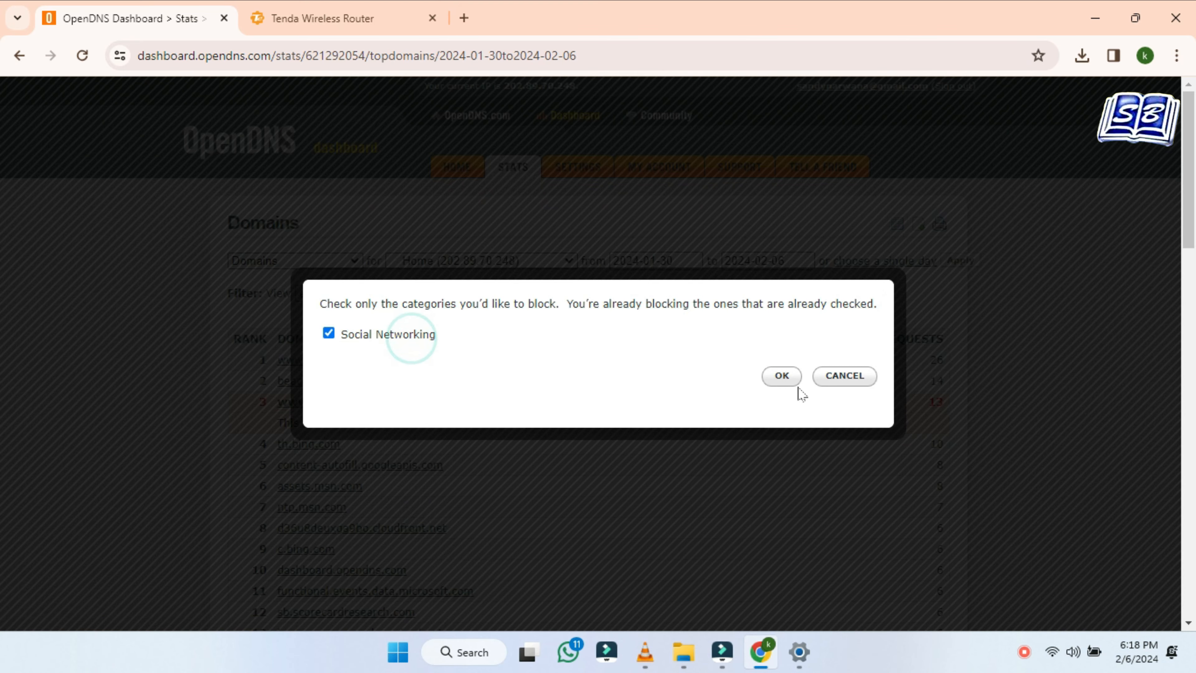
pyautogui.click(784, 375)
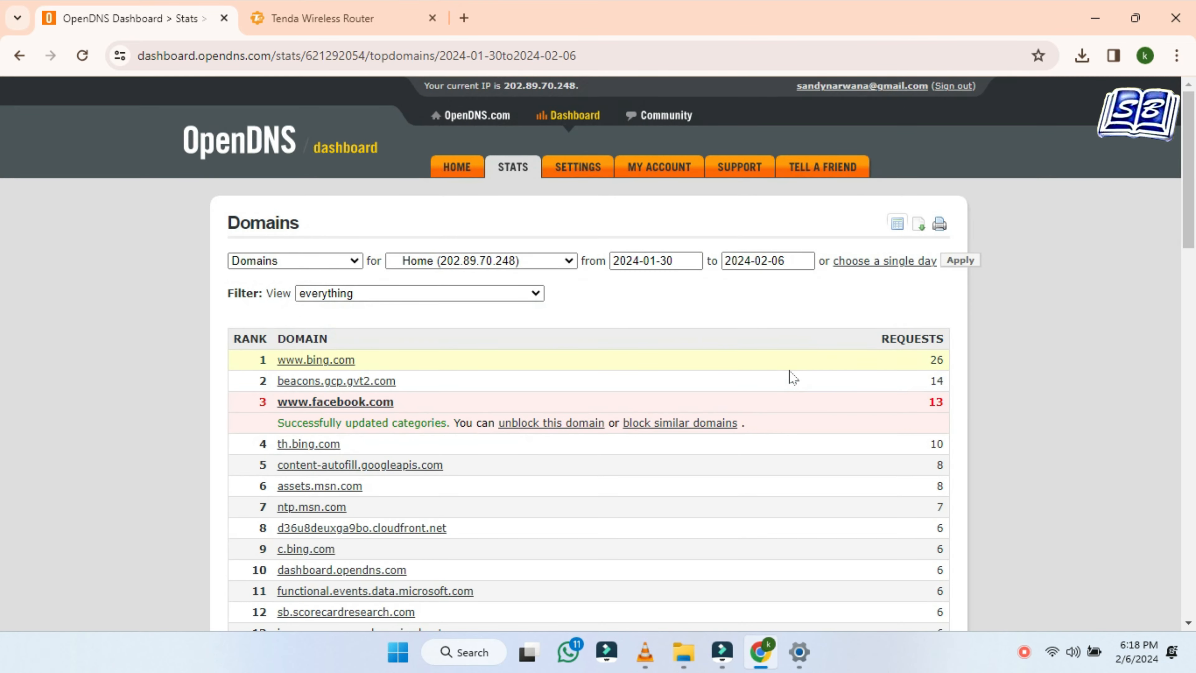
pyautogui.scroll(-20, 970, 493)
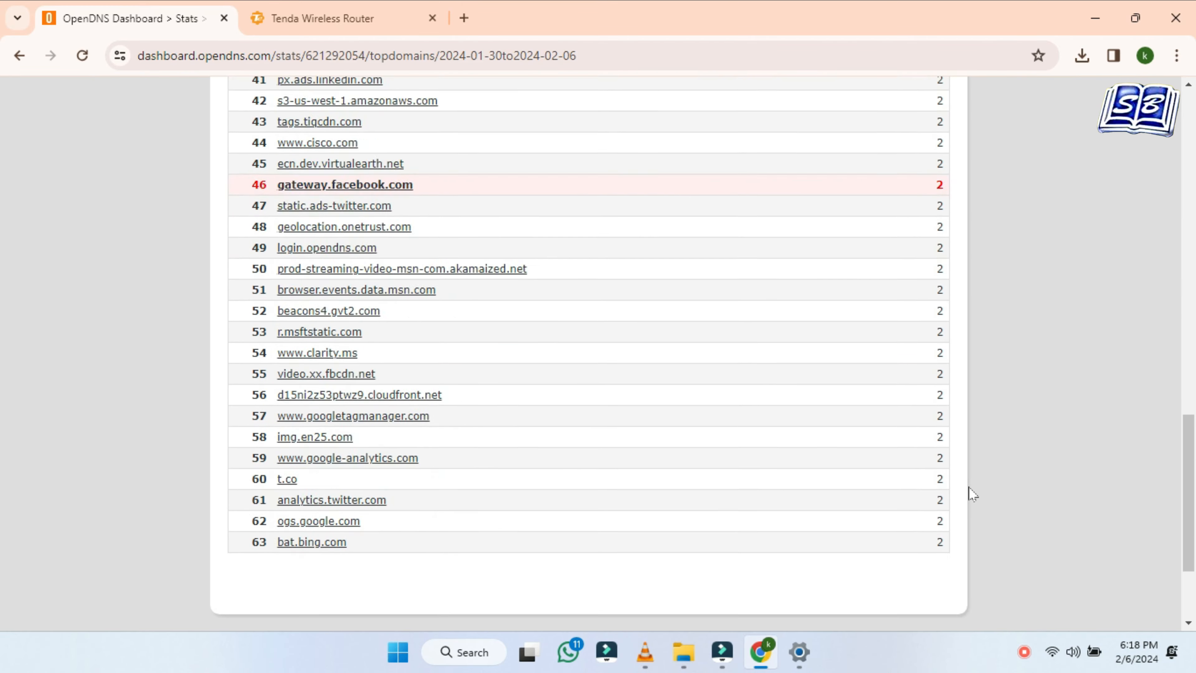
pyautogui.scroll(20, 972, 493)
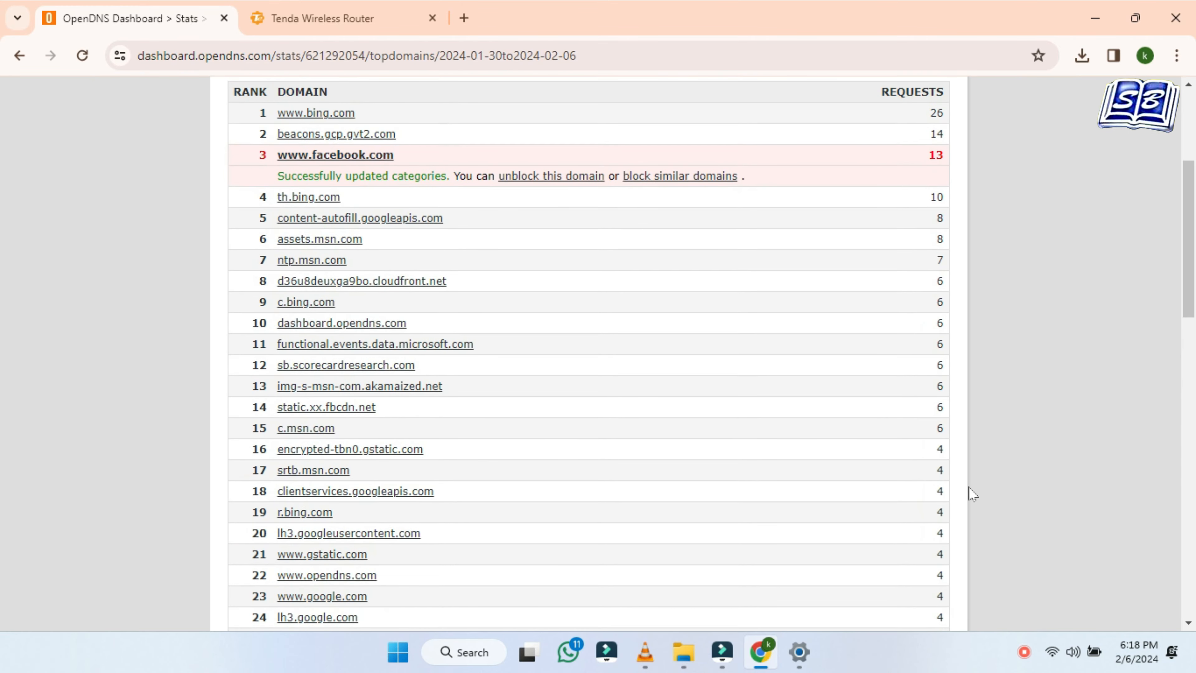
pyautogui.scroll(1, 972, 493)
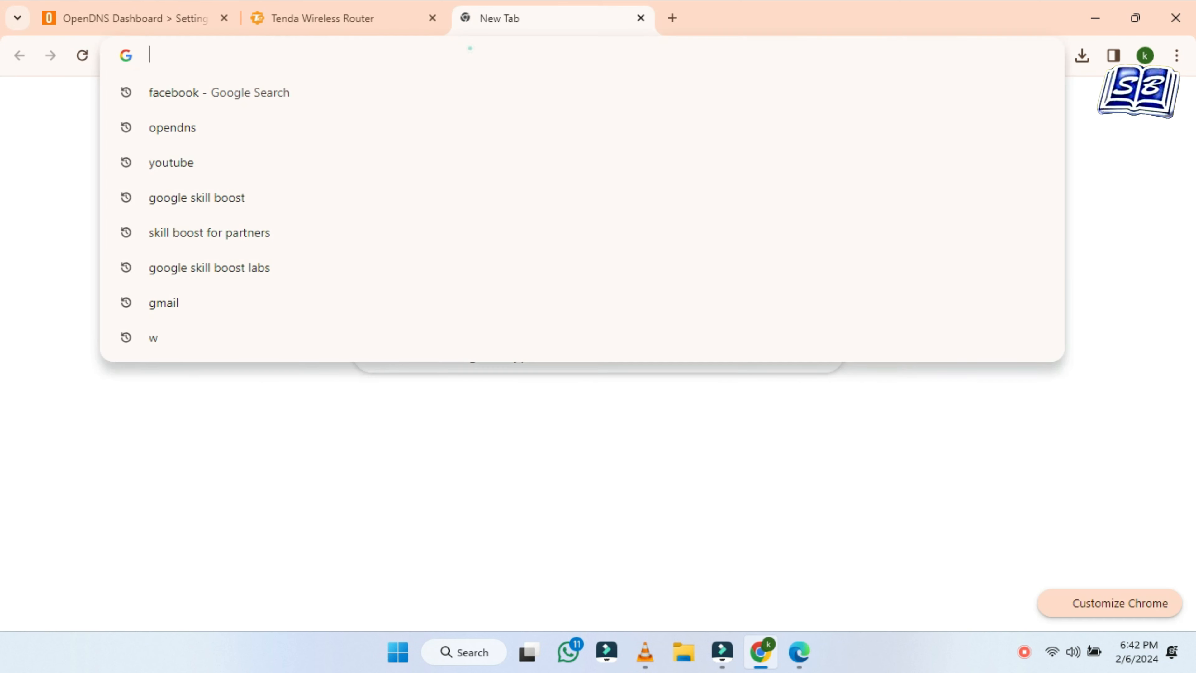
pyautogui.click(470, 48)
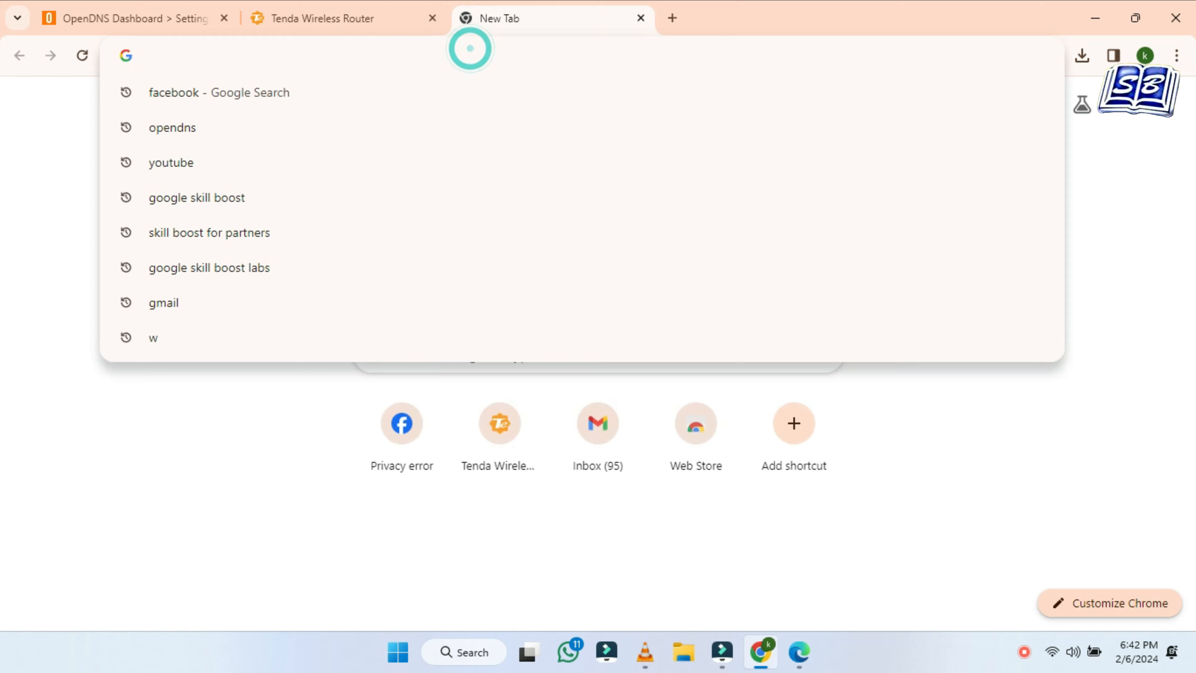
pyautogui.write('facebook.com')
pyautogui.press('Return')
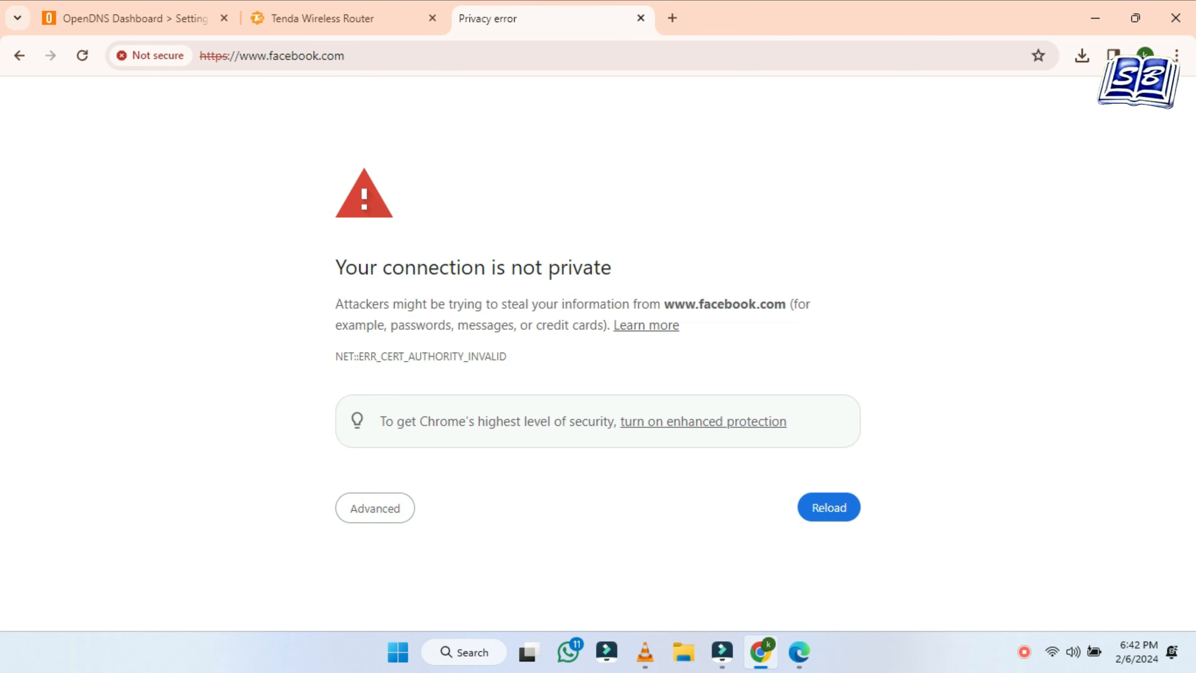
# Review the 'connection is not private' error and expand its advanced details
pyautogui.moveTo(345, 267); pyautogui.dragTo(737, 387)
pyautogui.click(397, 508)
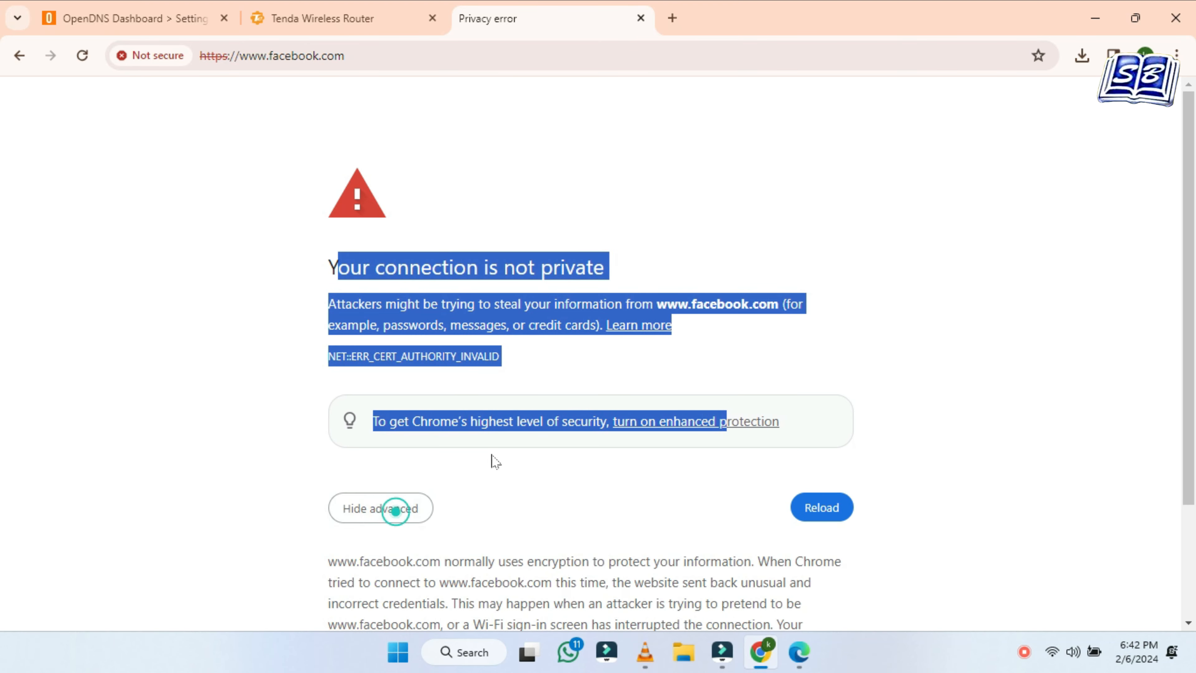
pyautogui.scroll(-3, 681, 371)
pyautogui.scroll(3, 681, 371)
pyautogui.click(686, 240)
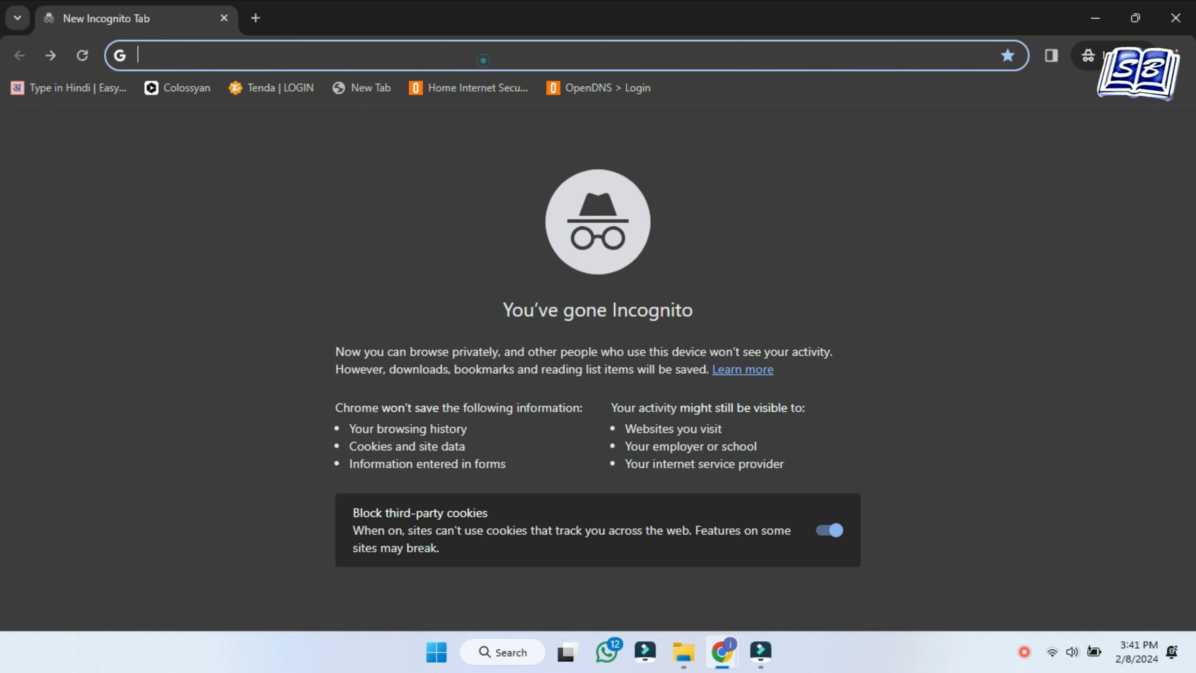
# Search an explicit term and test the first adult result and the XNXX result
pyautogui.write('fu')
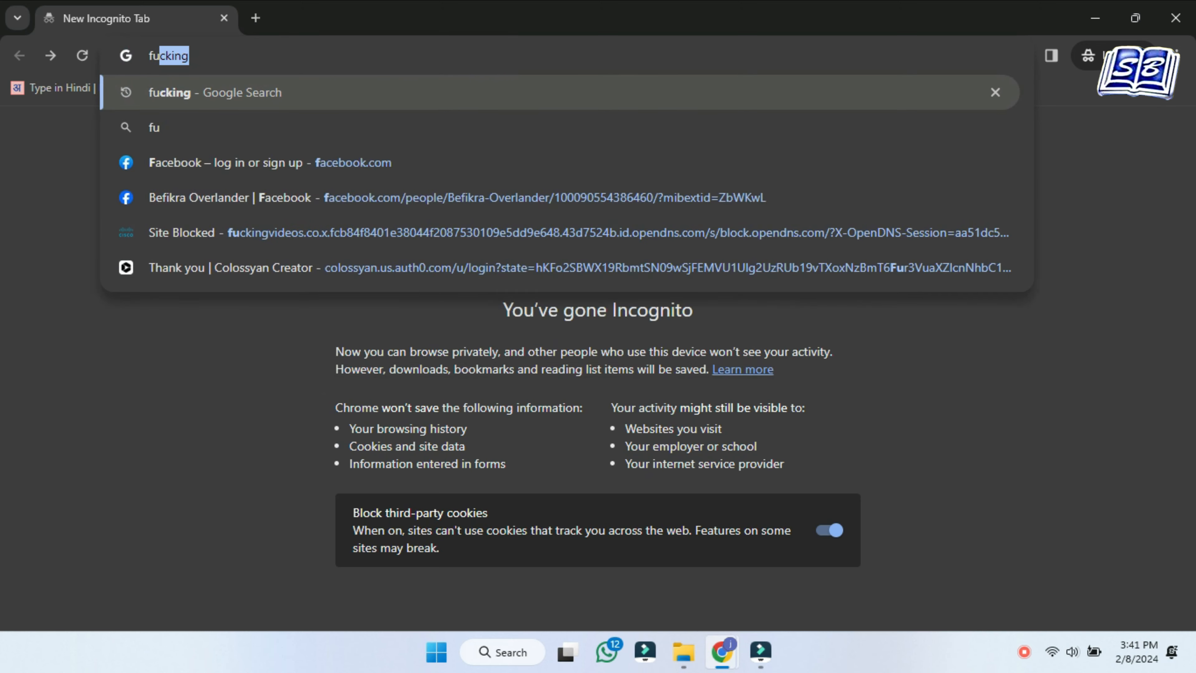
pyautogui.write('cking')
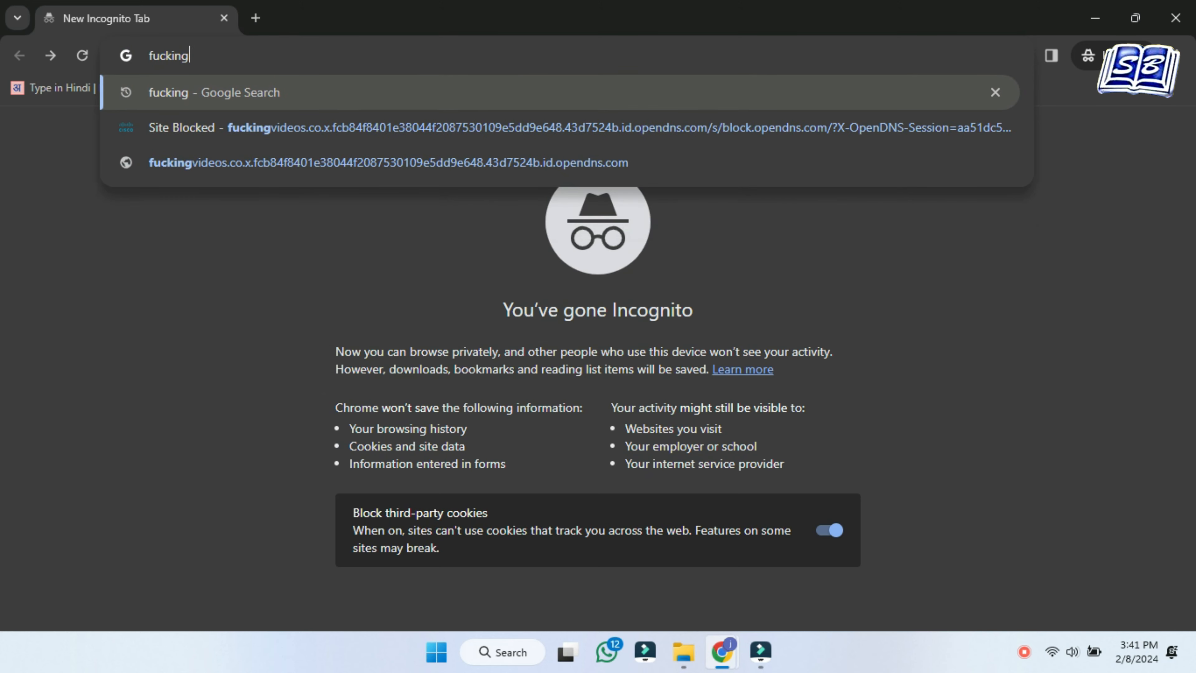
pyautogui.press('Return')
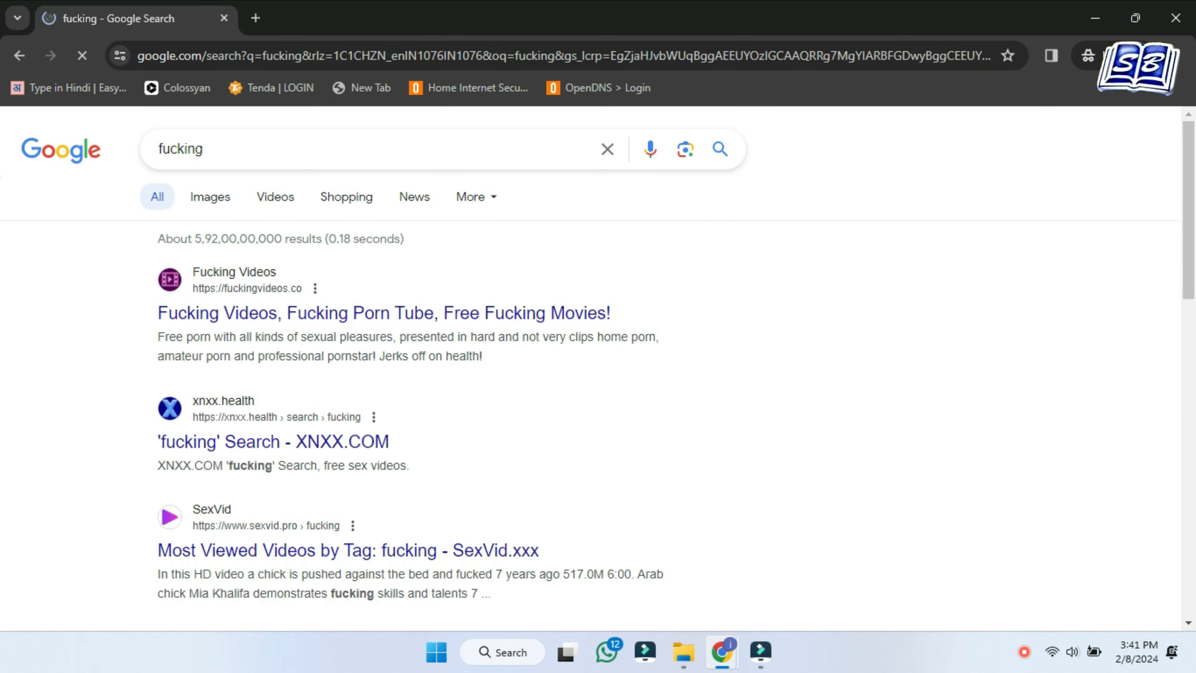
pyautogui.click(361, 325)
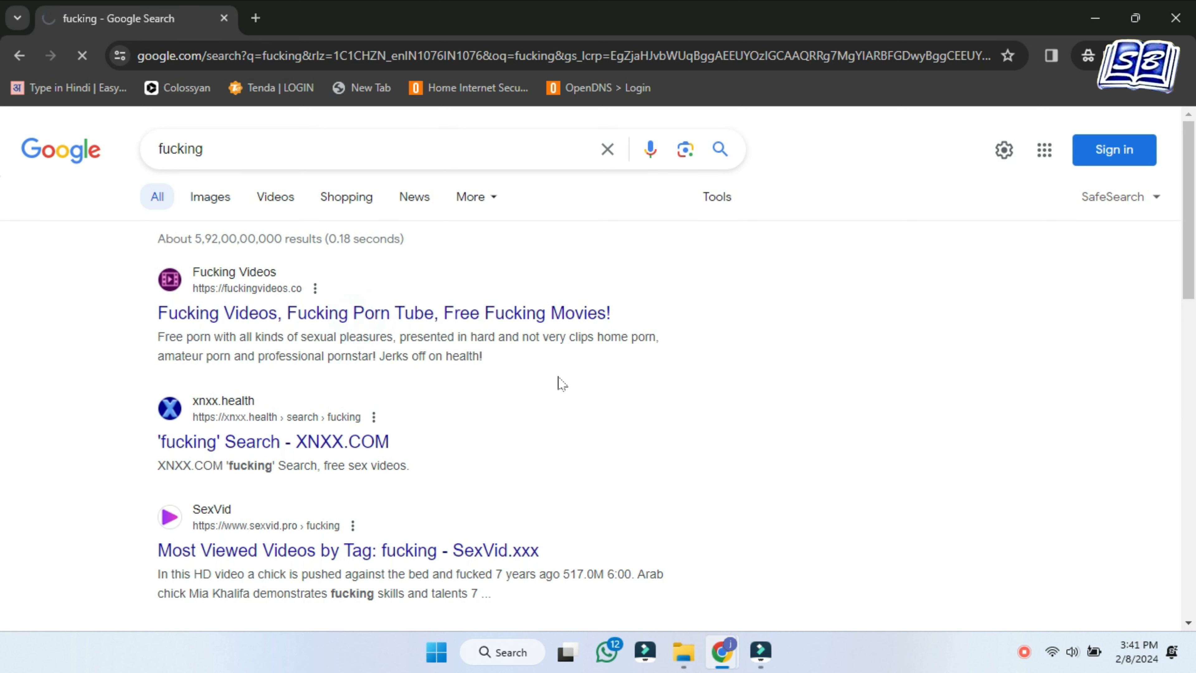
pyautogui.click(19, 61)
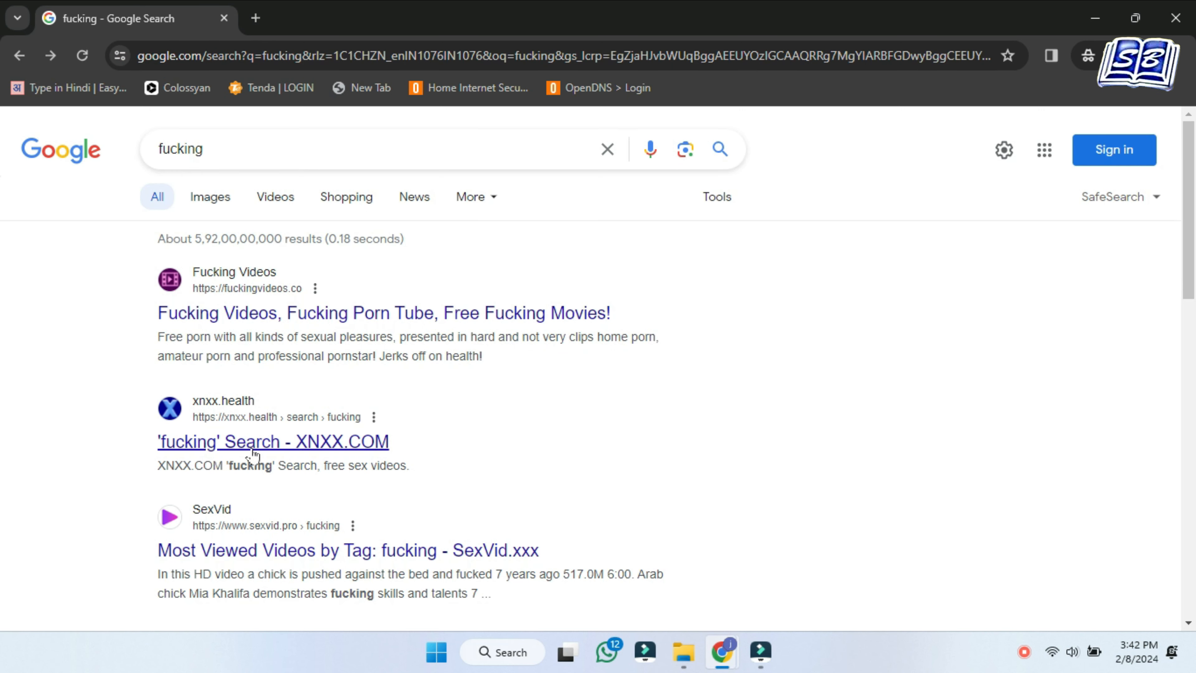
pyautogui.click(264, 445)
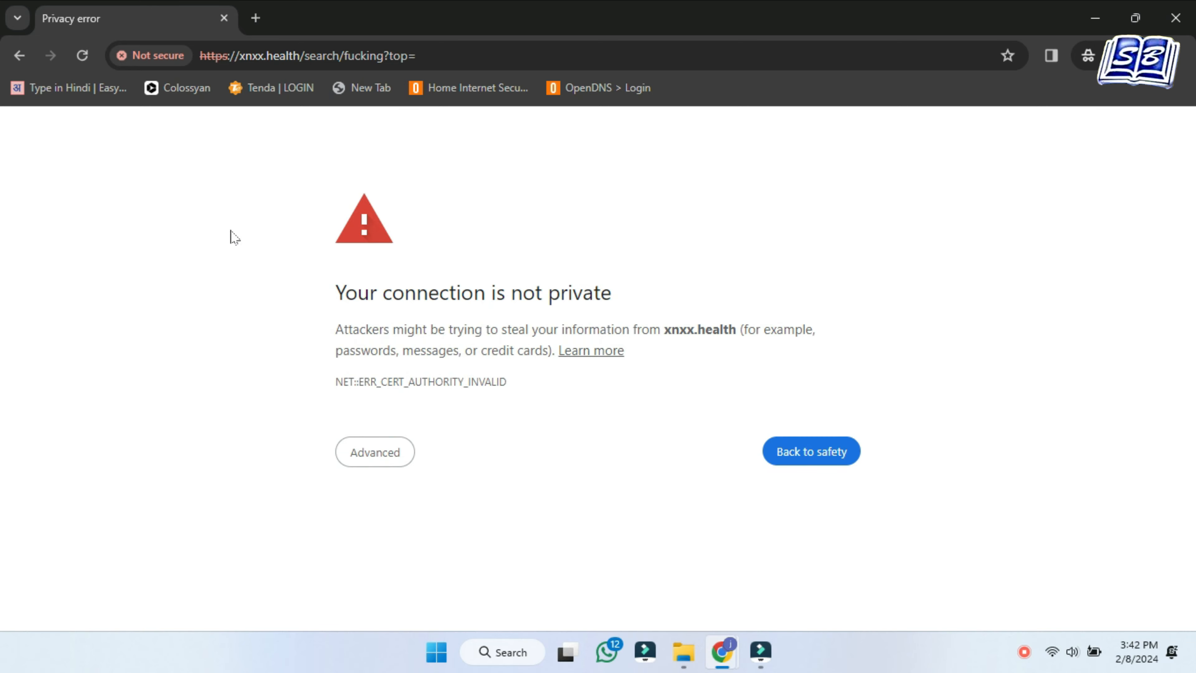
pyautogui.click(19, 56)
# Proceed to the xHamster result and inspect the content-filtering block for xhamster.desi
pyautogui.scroll(-5, 568, 260)
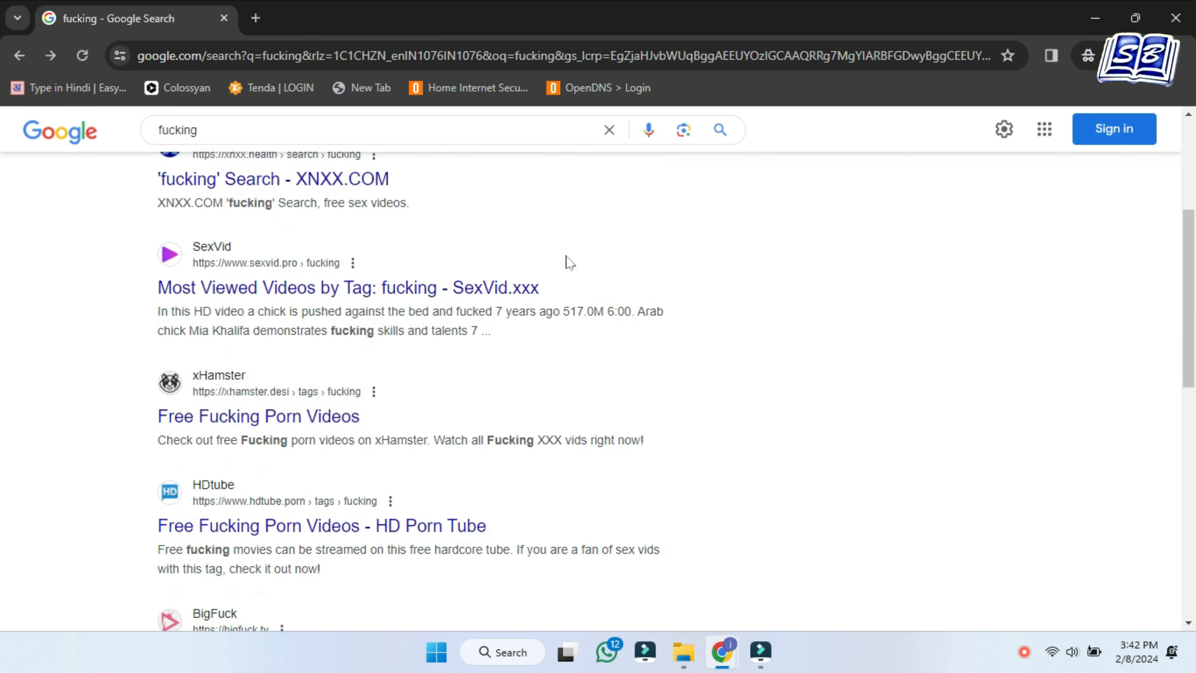
pyautogui.click(266, 415)
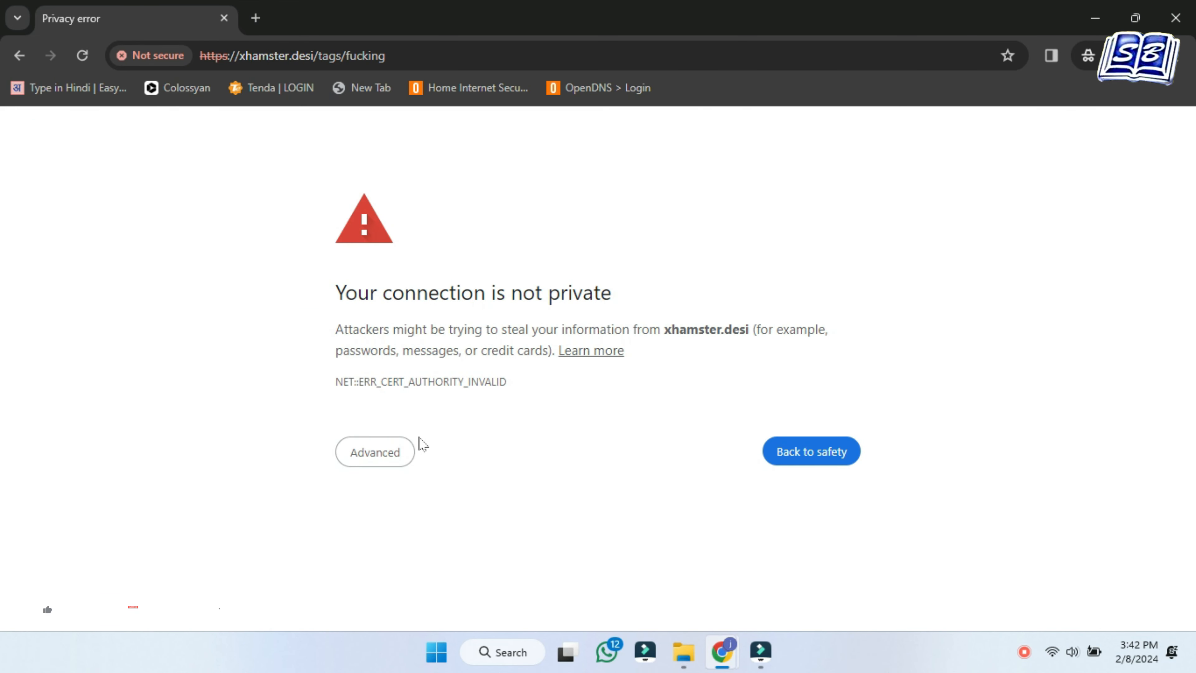
pyautogui.click(393, 459)
pyautogui.click(406, 578)
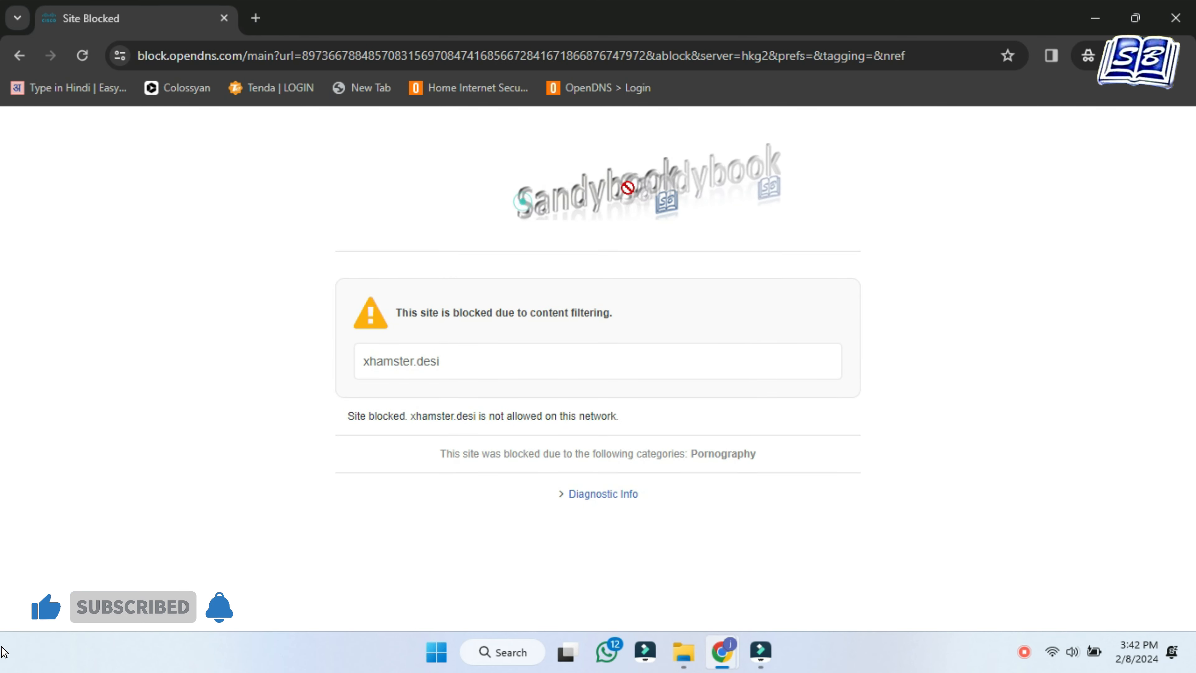
pyautogui.moveTo(396, 312); pyautogui.dragTo(612, 312)
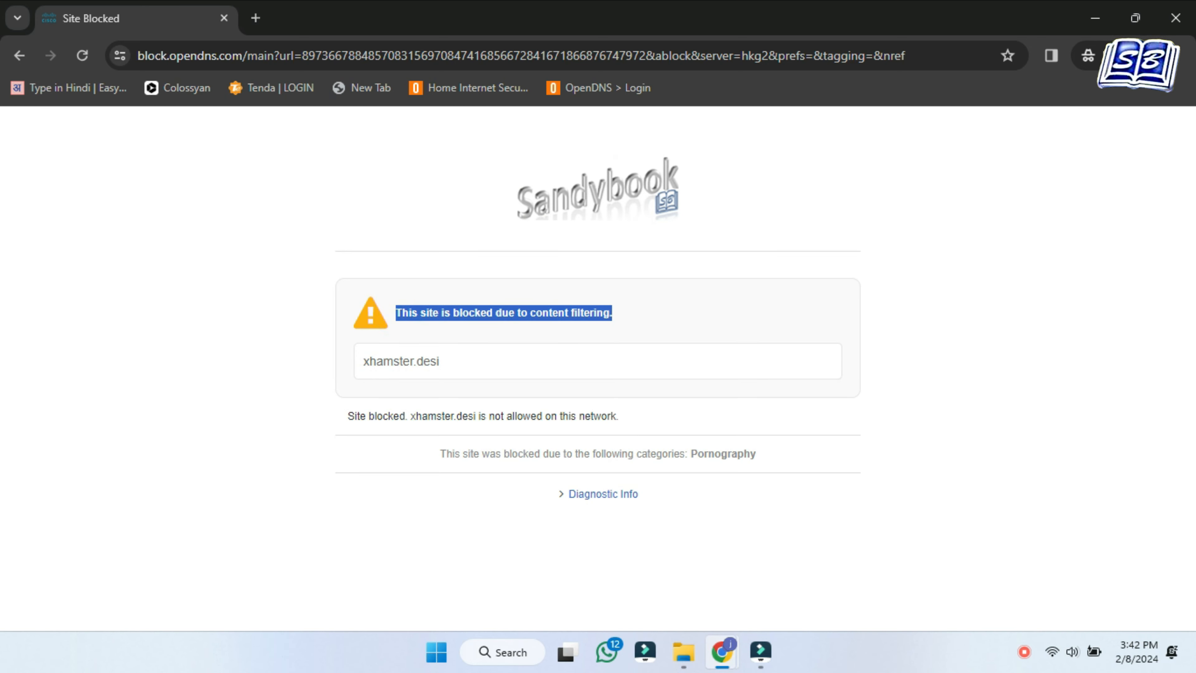
pyautogui.click(466, 363)
pyautogui.moveTo(466, 363); pyautogui.dragTo(363, 365)
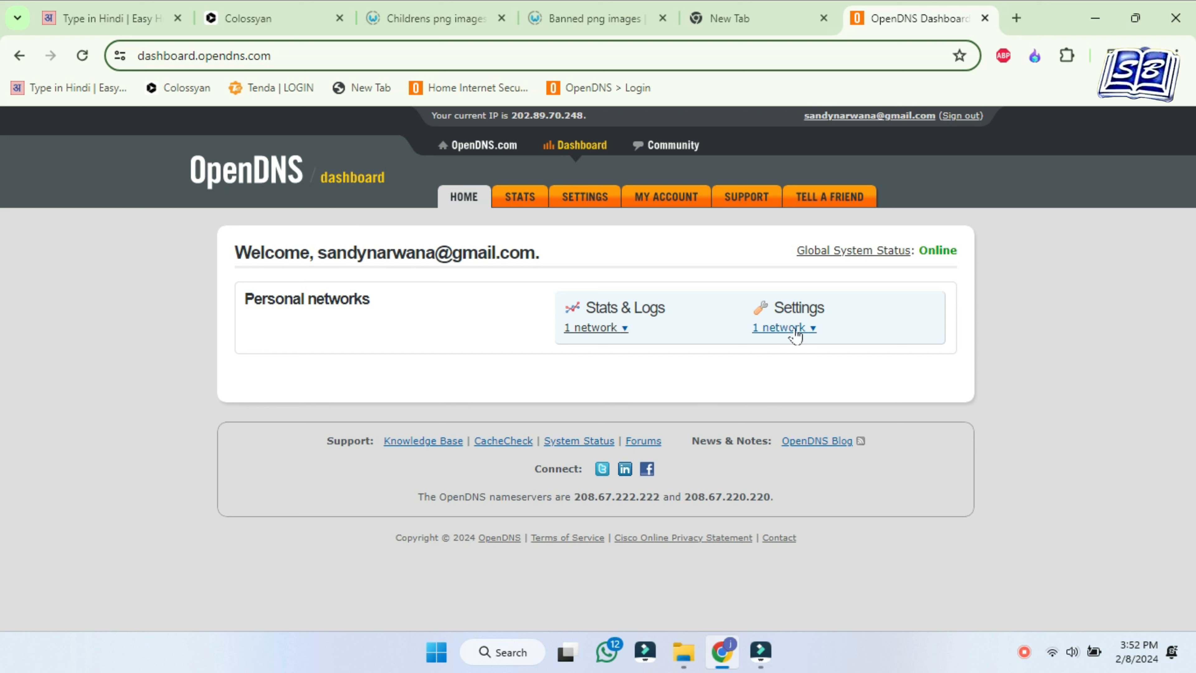
# Reload the dashboard and open Web Content Filtering for the Home network
pyautogui.click(472, 208)
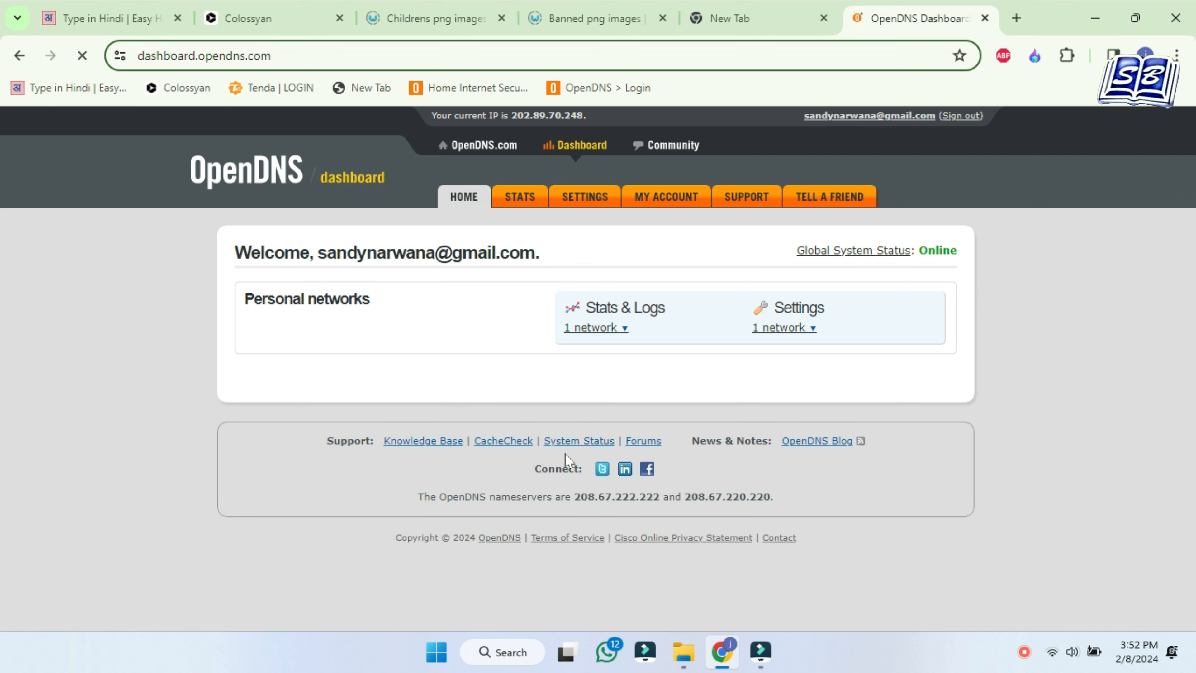
pyautogui.click(812, 329)
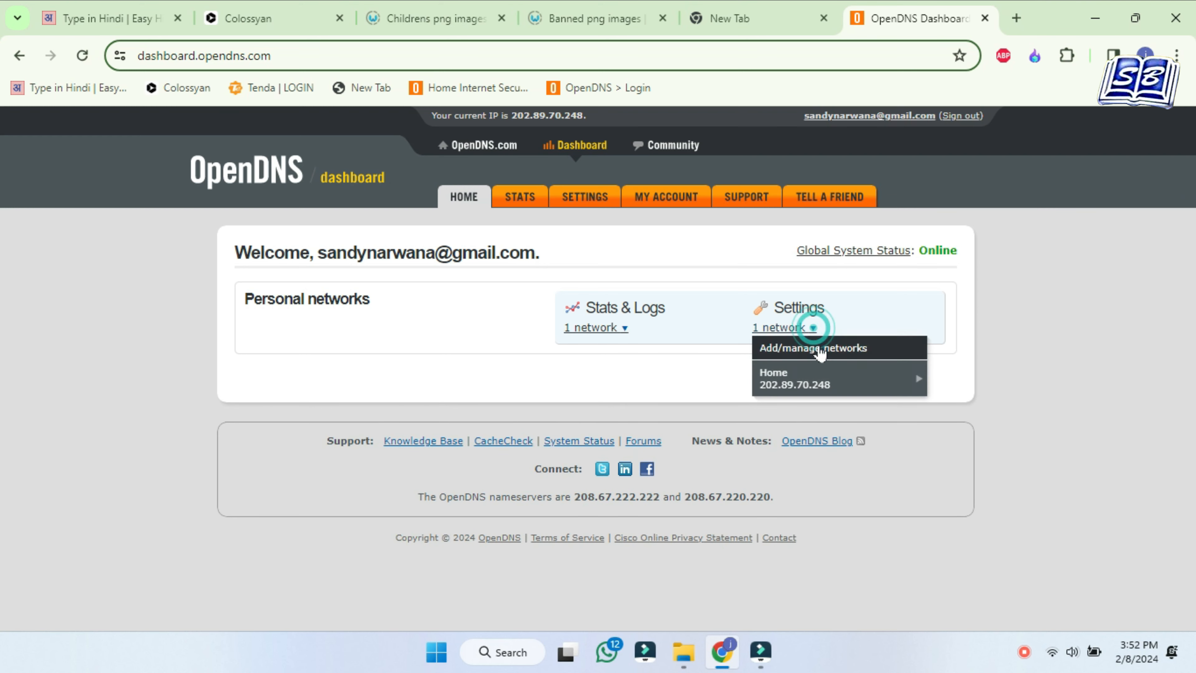
pyautogui.moveTo(835, 384)
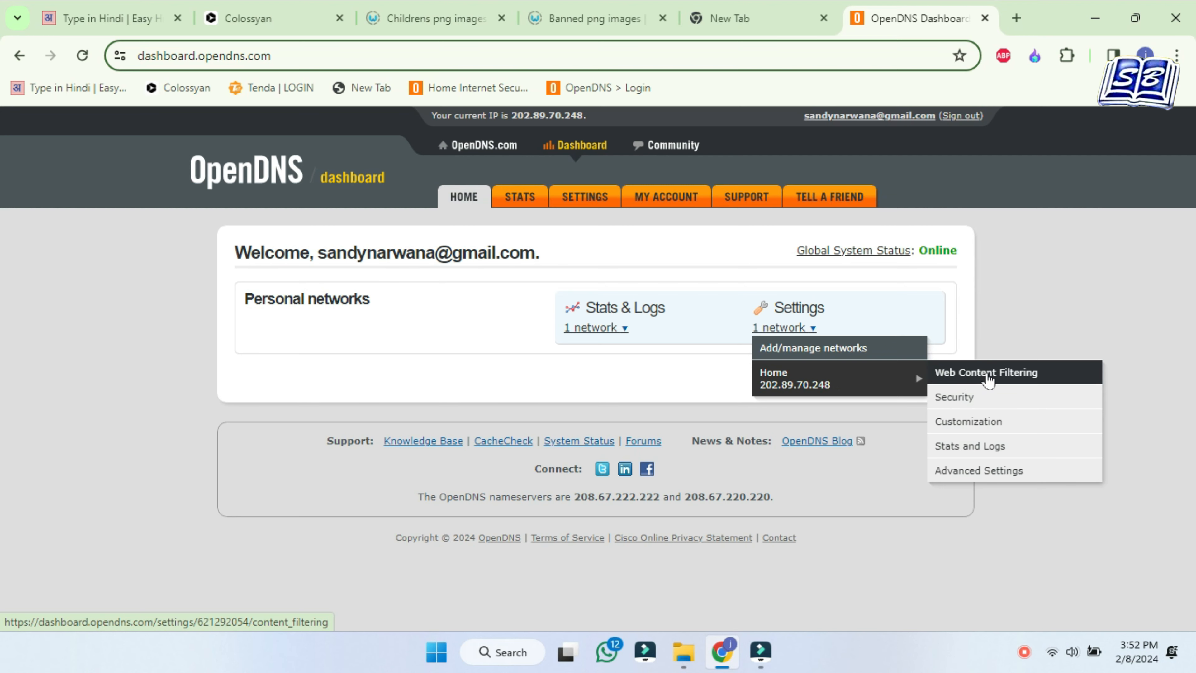
pyautogui.click(988, 375)
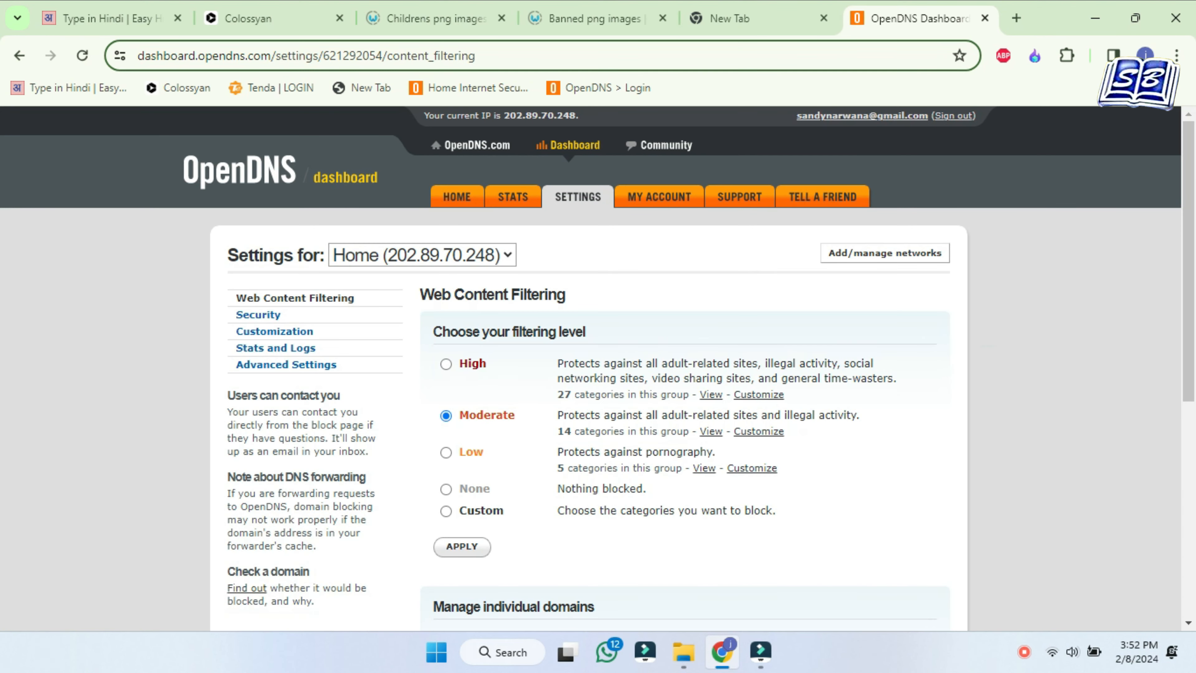
# Customize the Moderate filter by adding Tobacco to the blocked categories and apply it
pyautogui.scroll(-2, 822, 431)
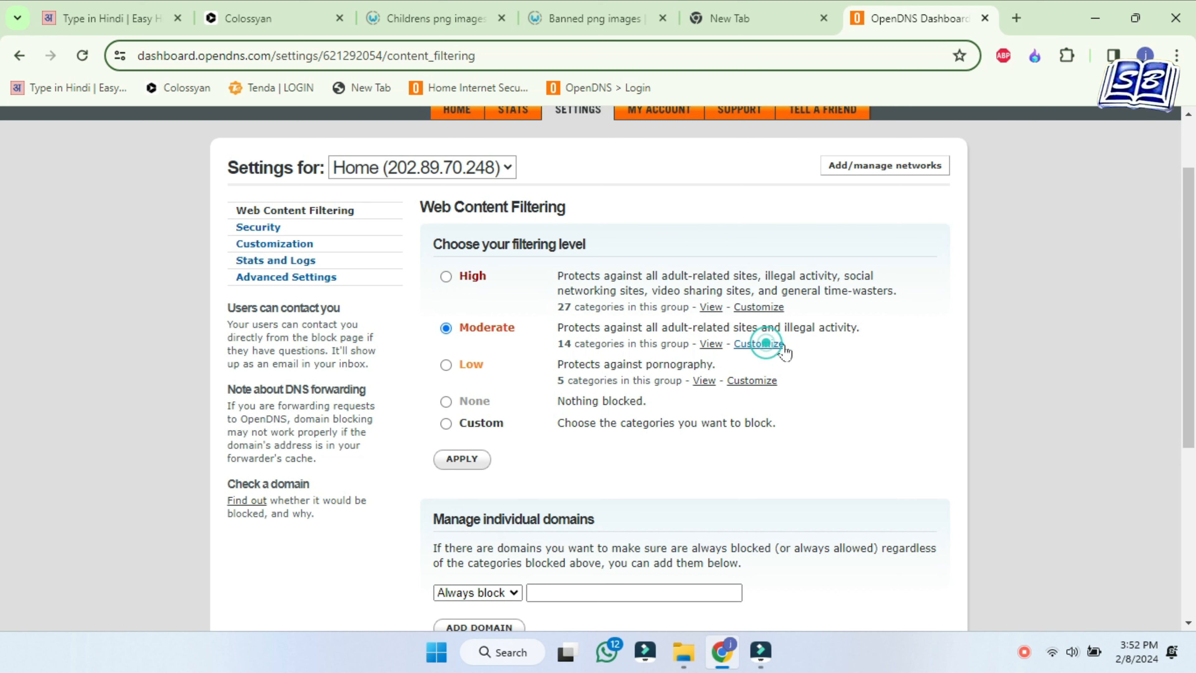
pyautogui.click(766, 345)
pyautogui.scroll(-5, 949, 364)
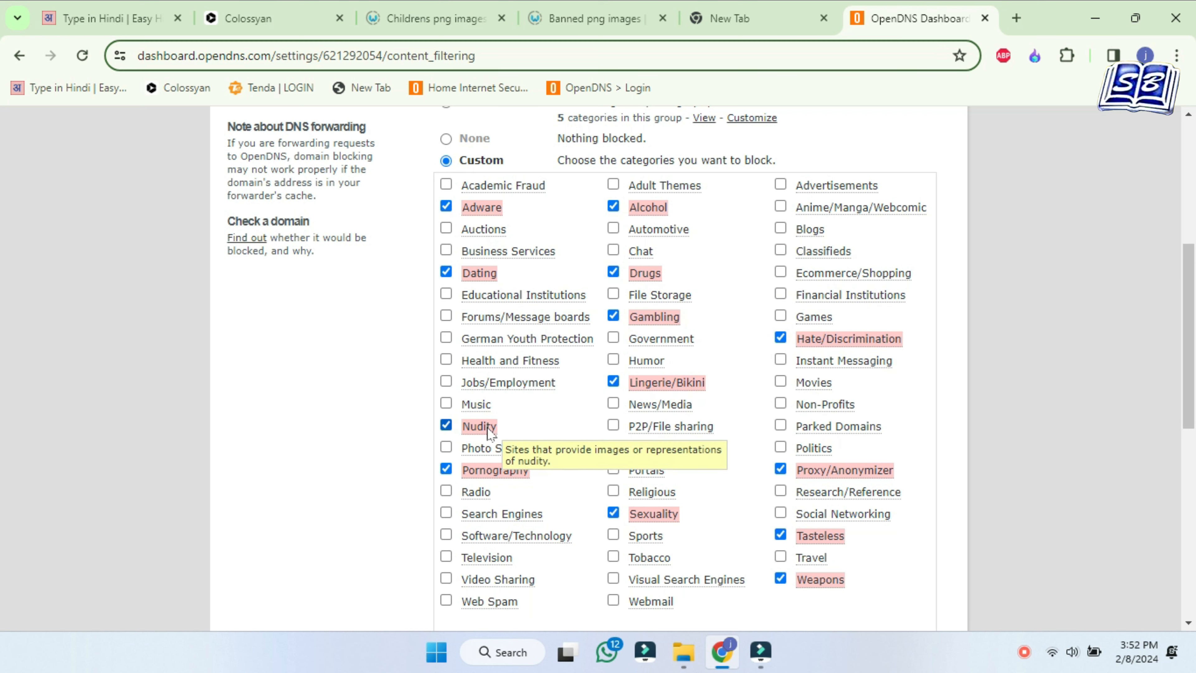
pyautogui.scroll(-4, 616, 385)
pyautogui.click(614, 382)
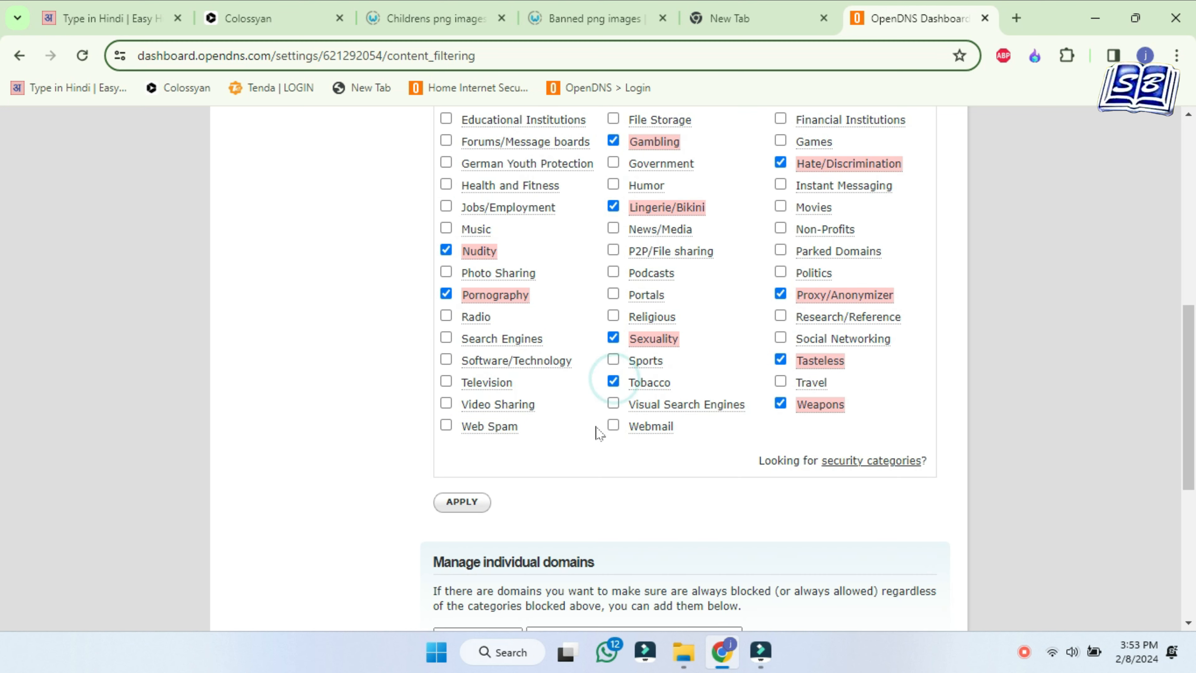
pyautogui.click(471, 502)
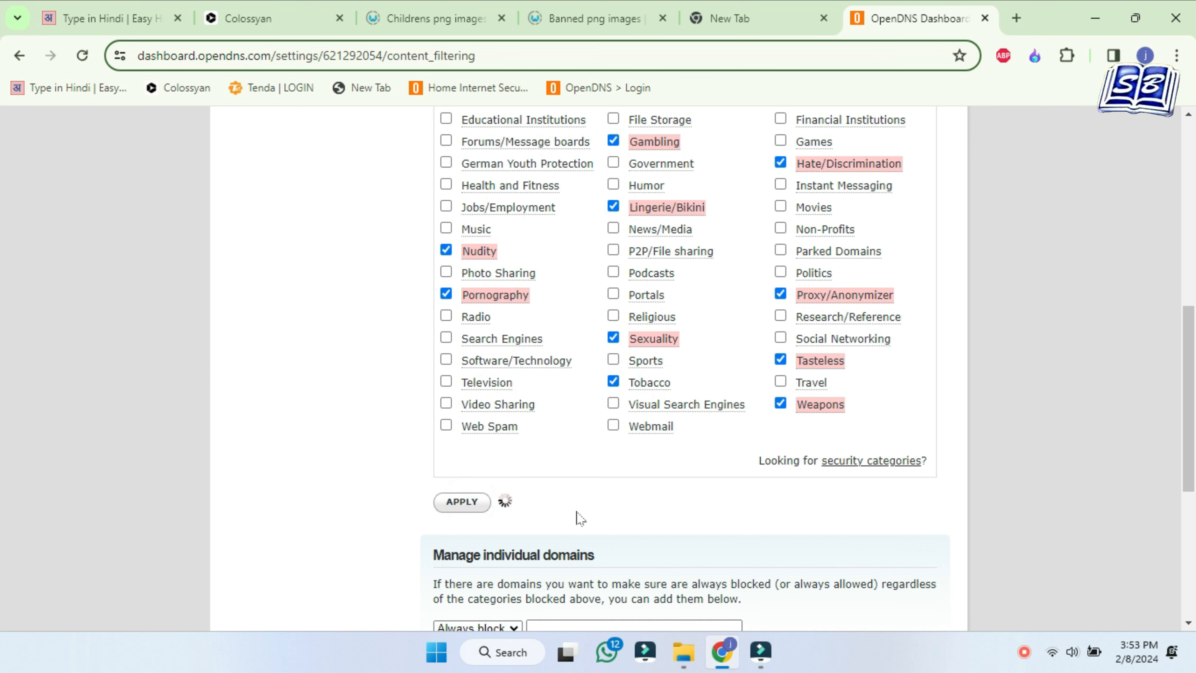
# Check the Settings saved confirmation, then go to the block page Customization settings
pyautogui.scroll(2, 723, 556)
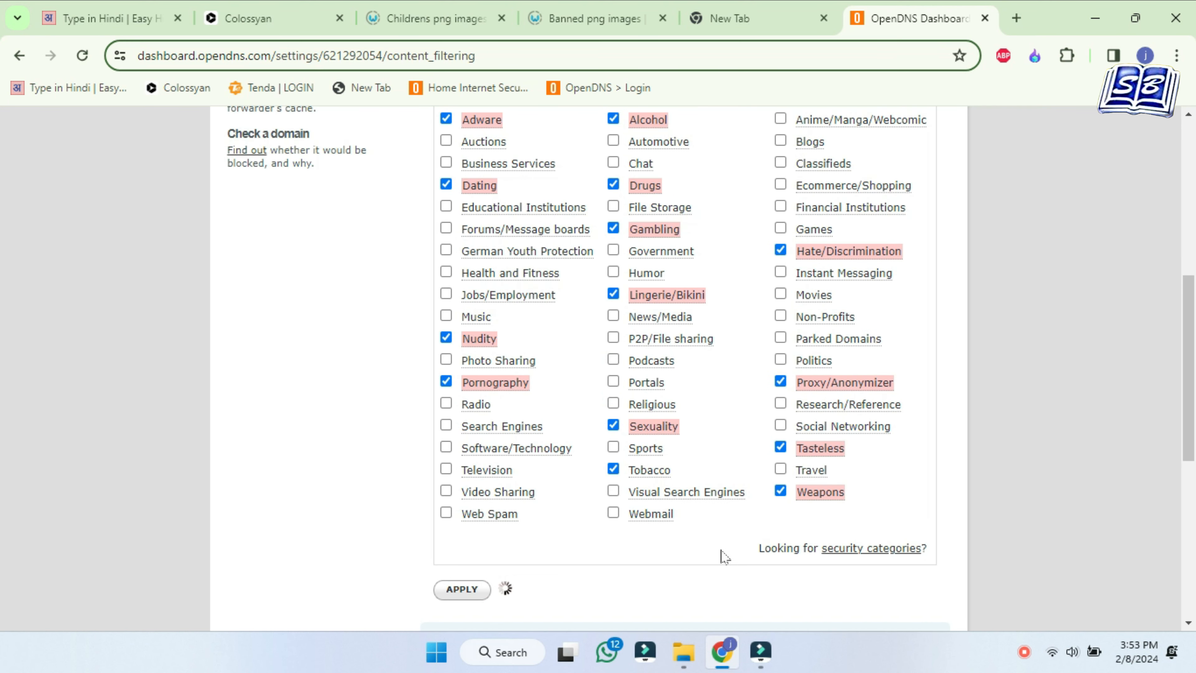
pyautogui.scroll(-2, 593, 566)
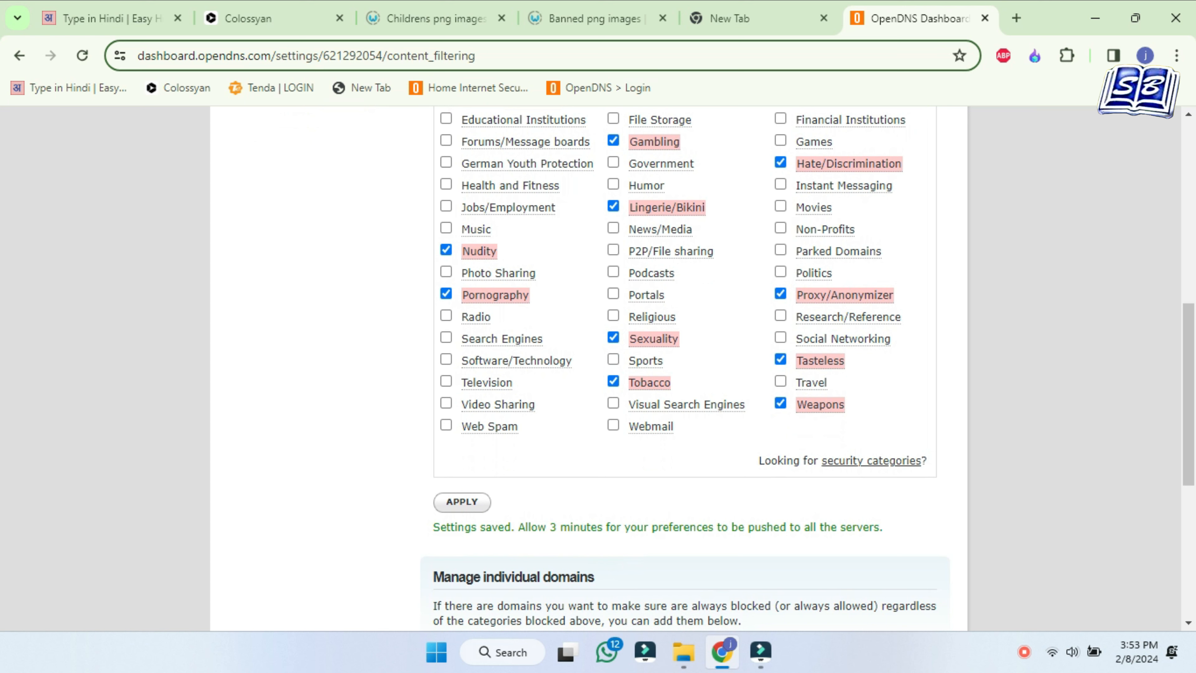
pyautogui.moveTo(499, 527); pyautogui.dragTo(889, 531)
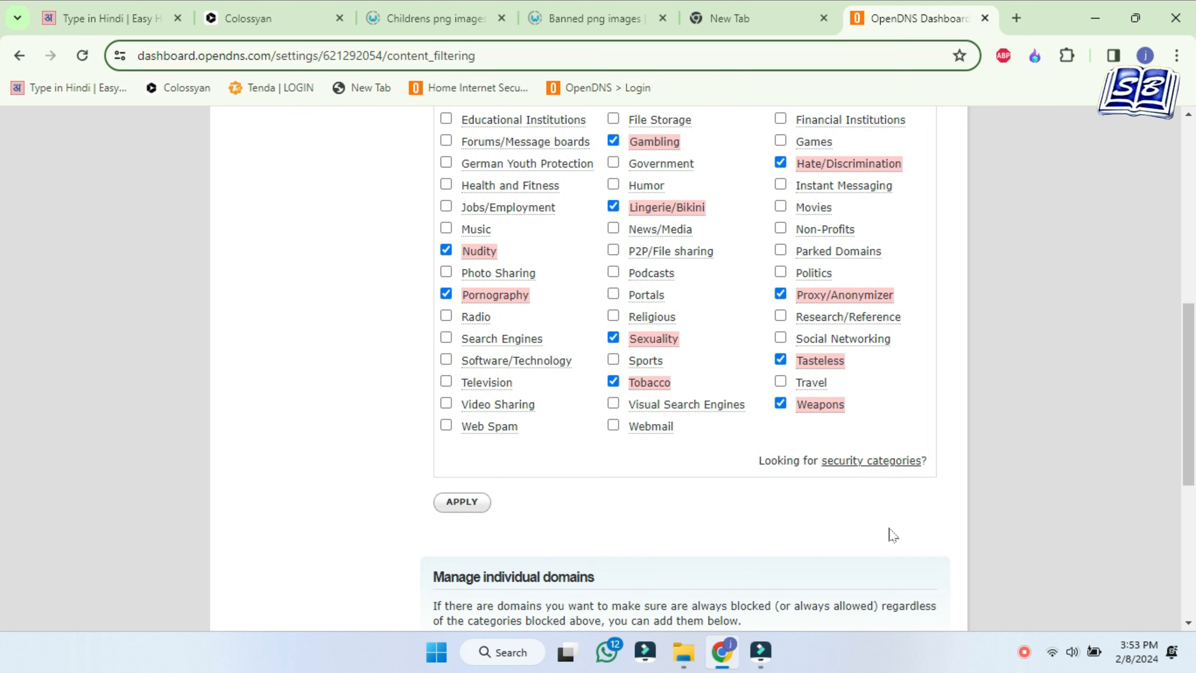
pyautogui.scroll(5, 894, 536)
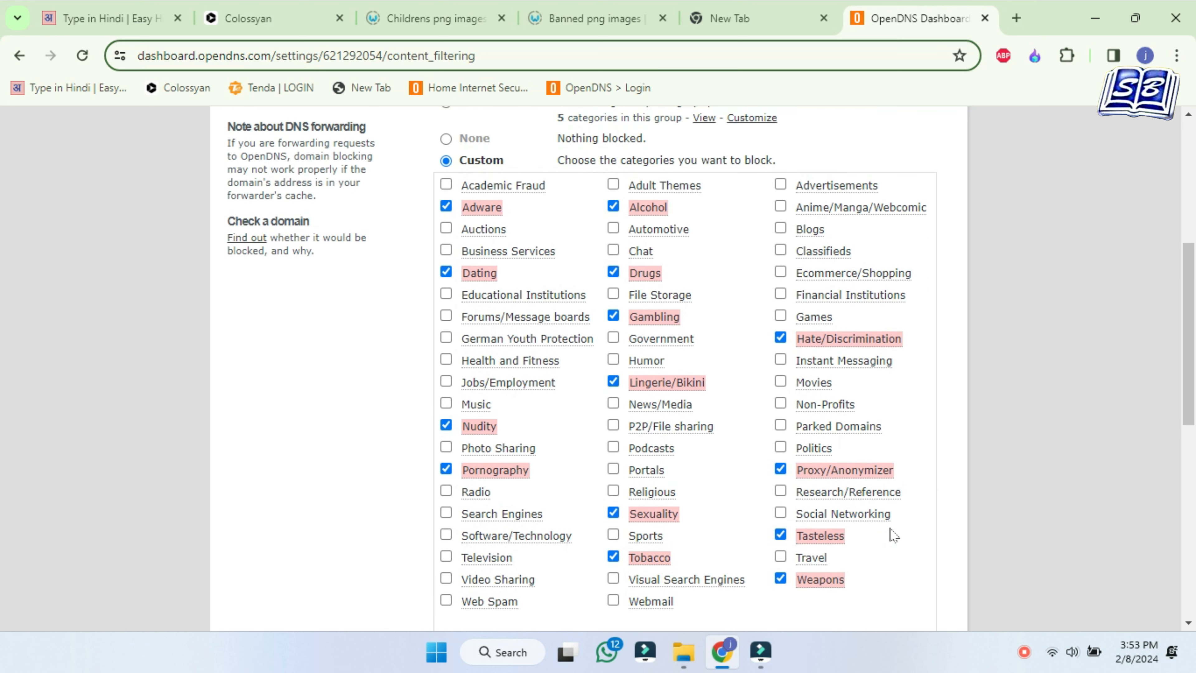
pyautogui.scroll(7, 894, 536)
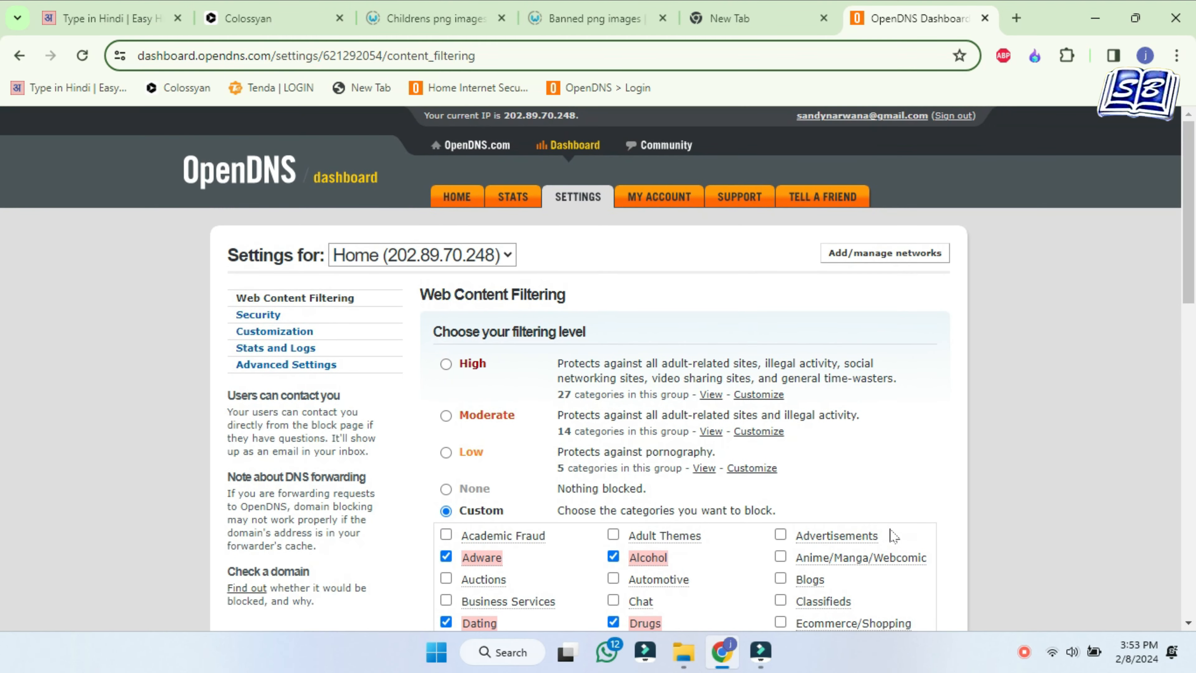
pyautogui.click(274, 331)
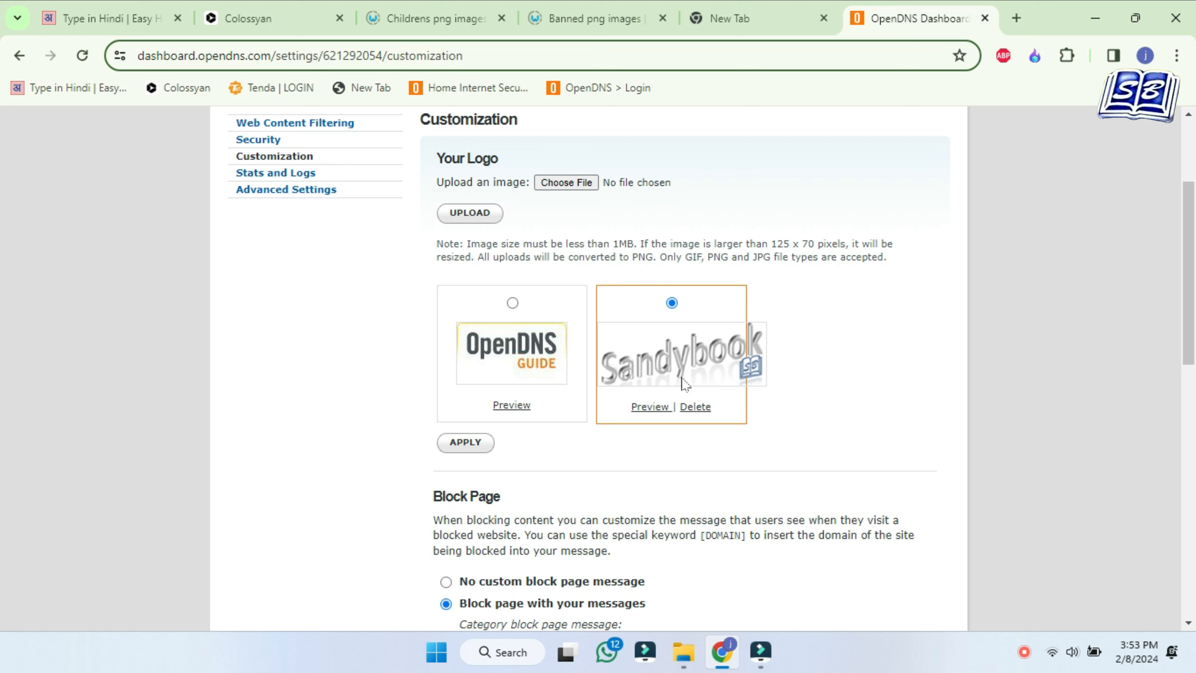
# Scroll through Customization to review the Sandybook logo and custom block page message
pyautogui.scroll(-4, 685, 384)
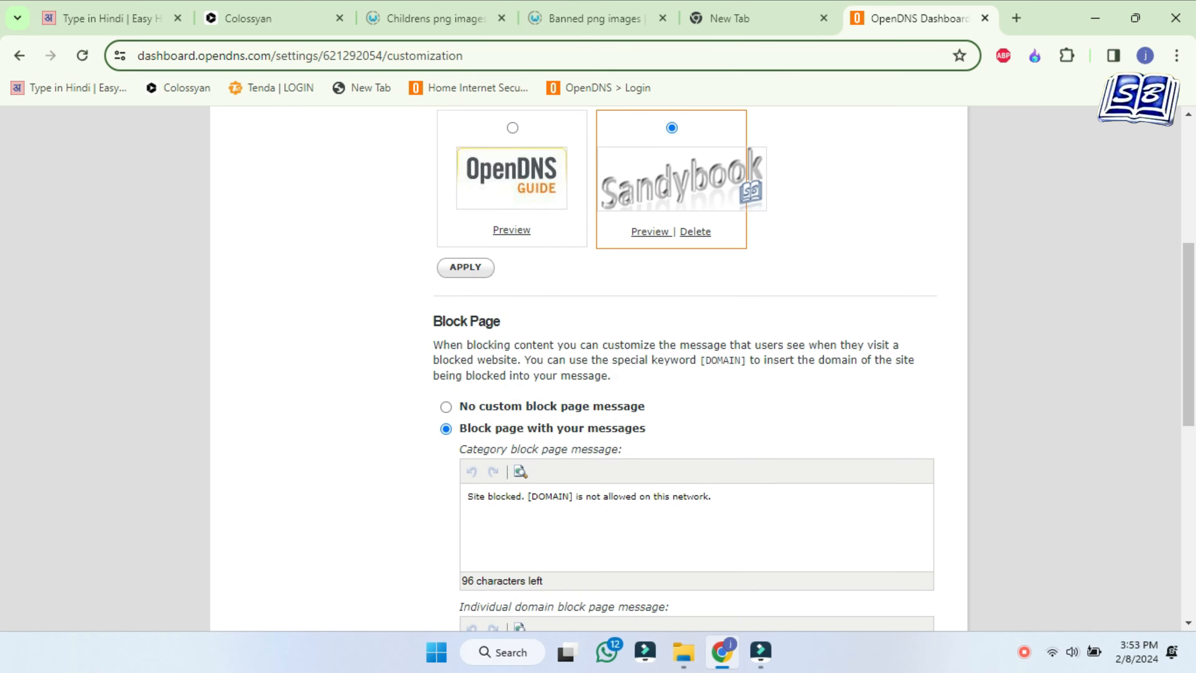
pyautogui.scroll(-2, 686, 367)
pyautogui.scroll(3, 767, 518)
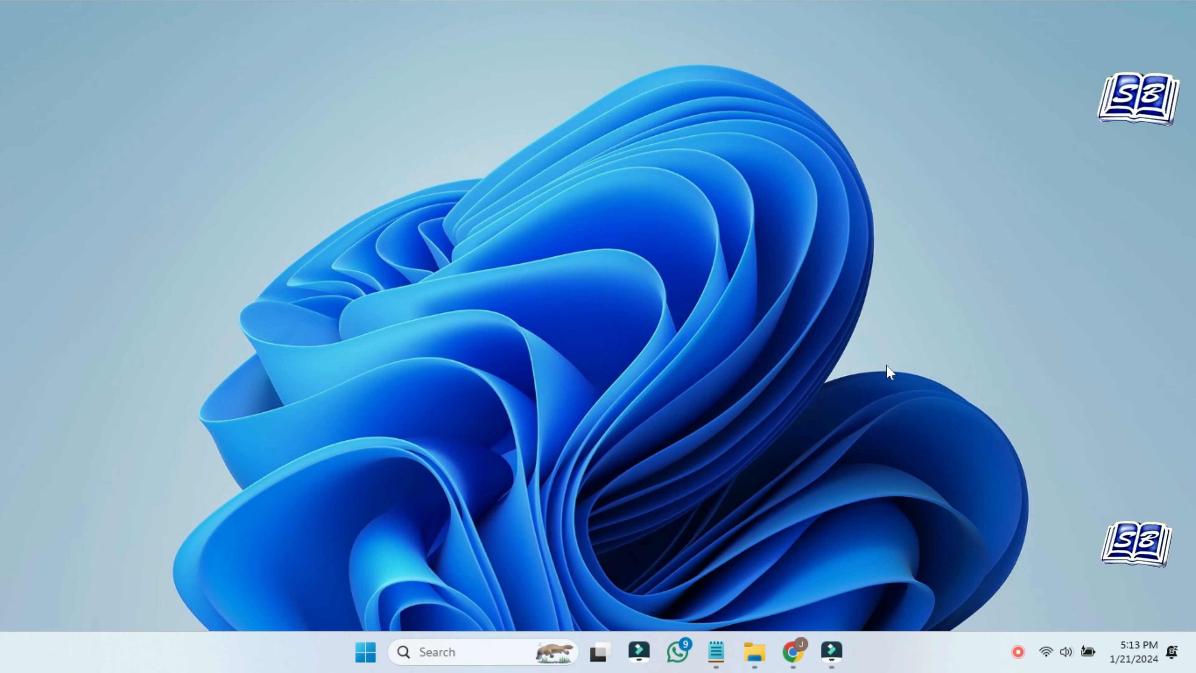